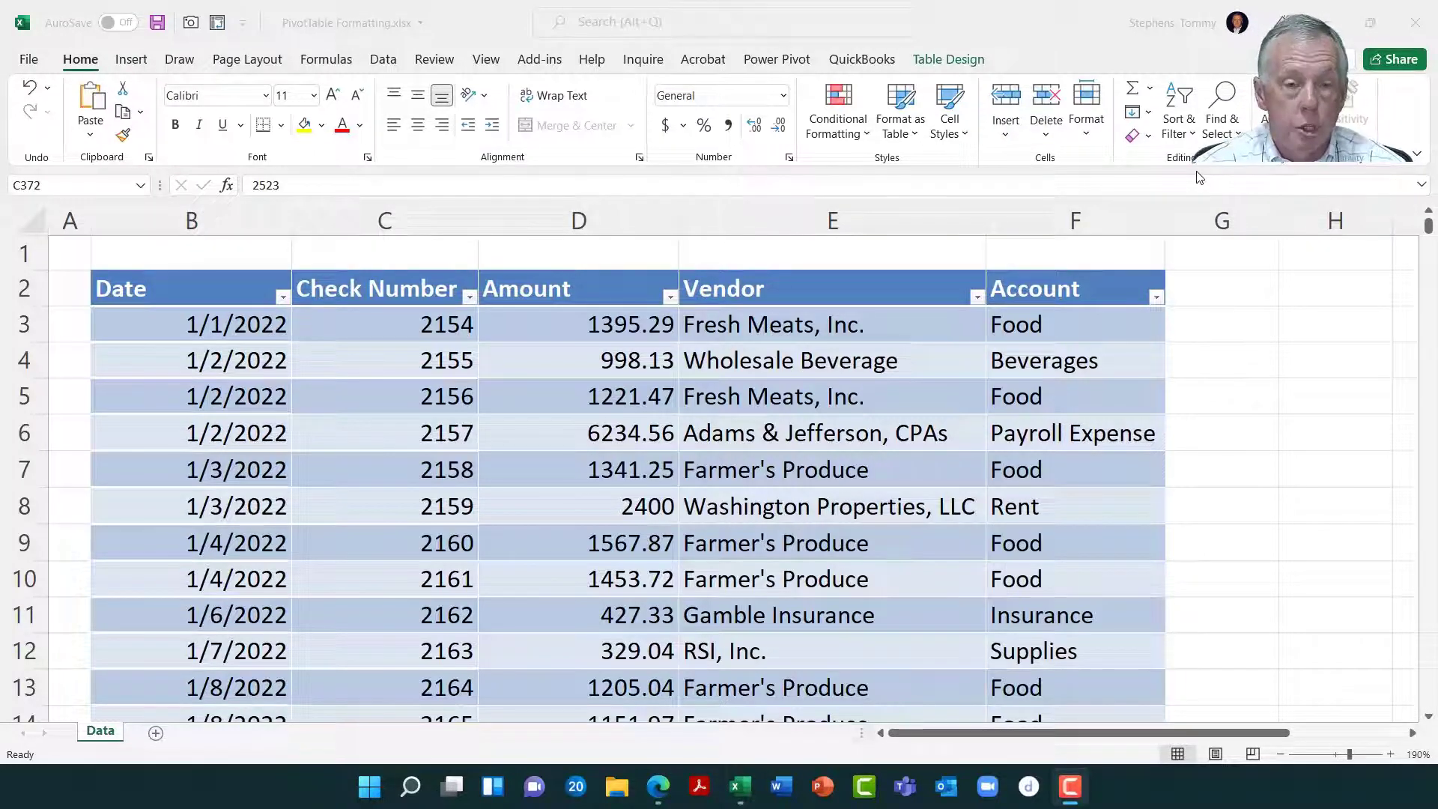
Create a PivotTable on a new worksheet from the check register table on the Data sheet.
click(620, 452)
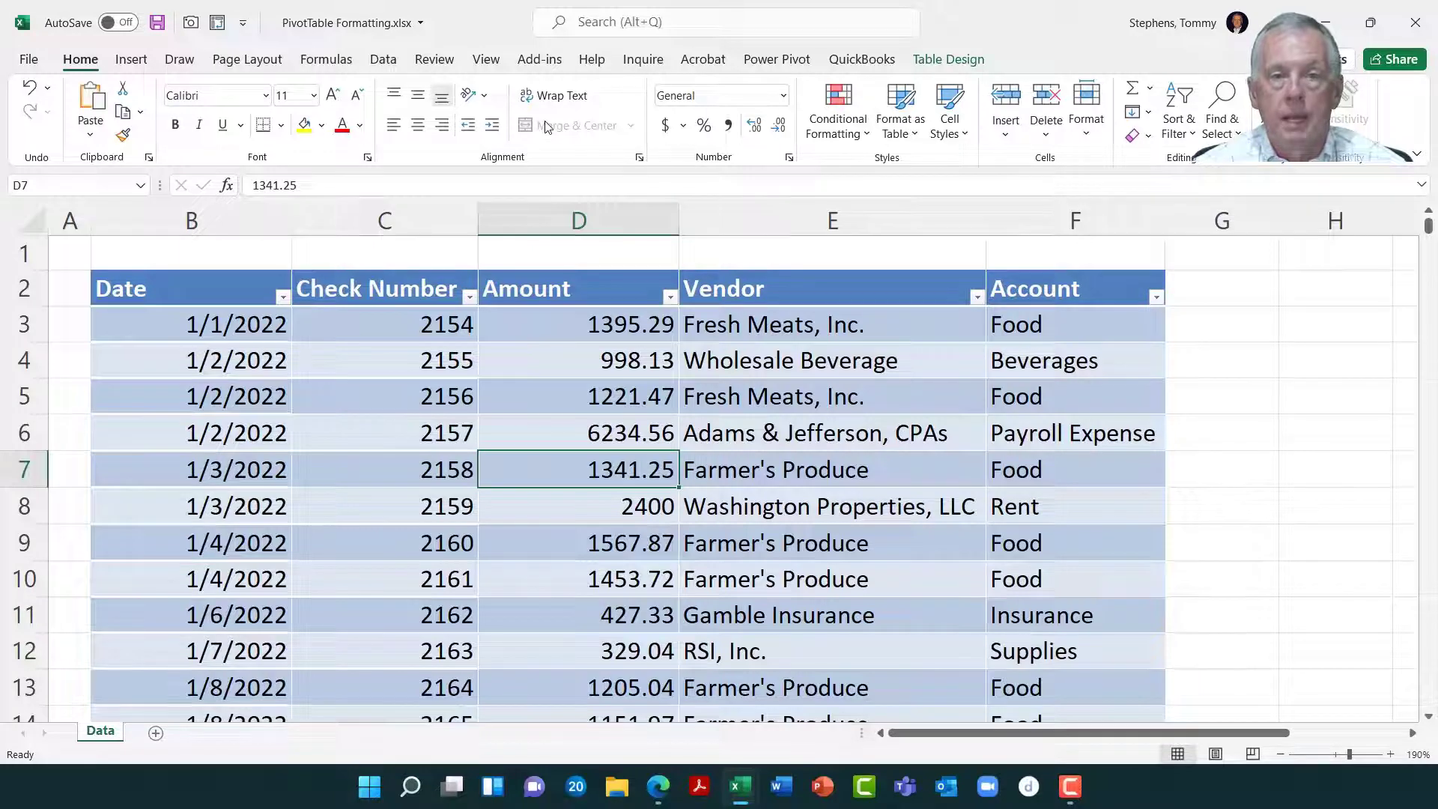
click(131, 60)
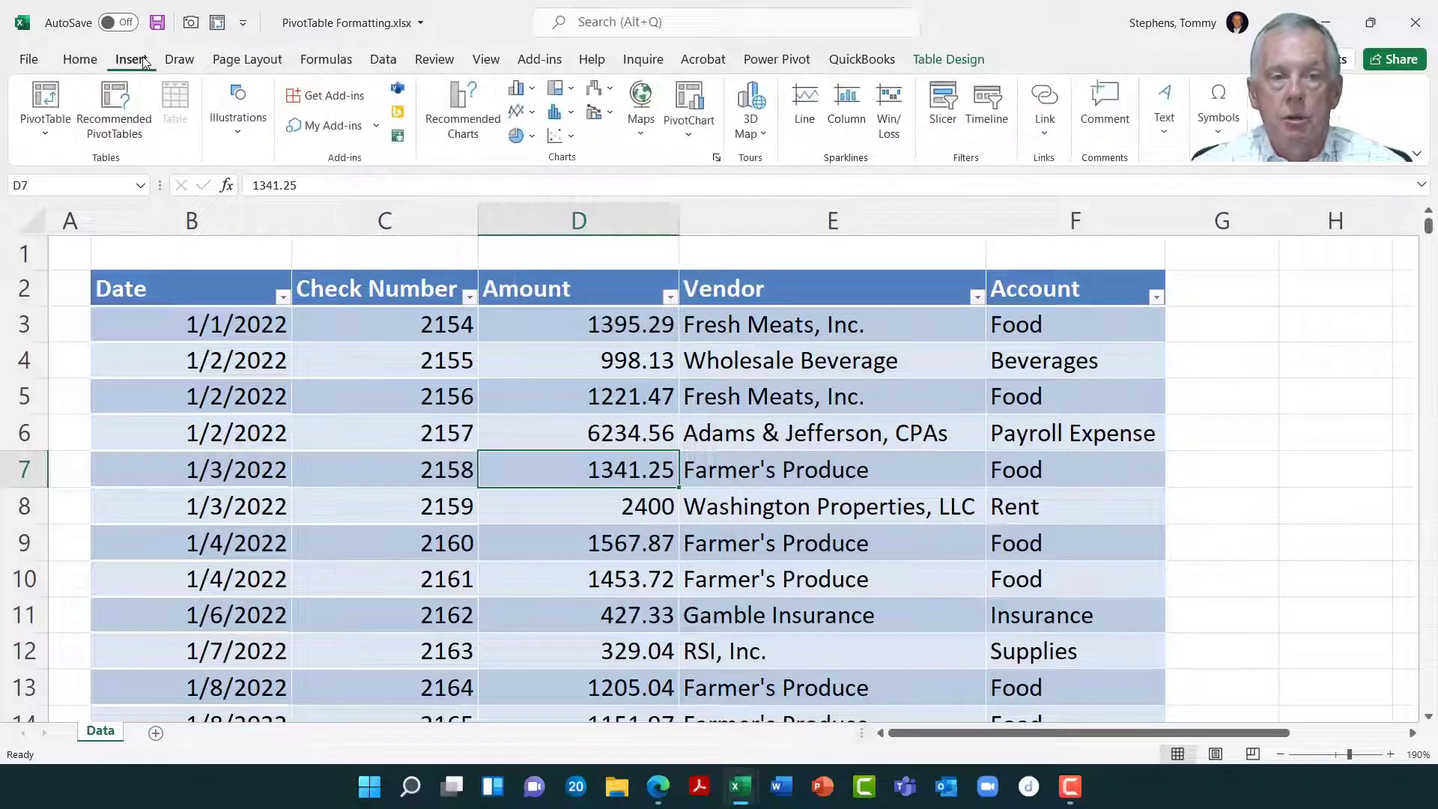
click(59, 102)
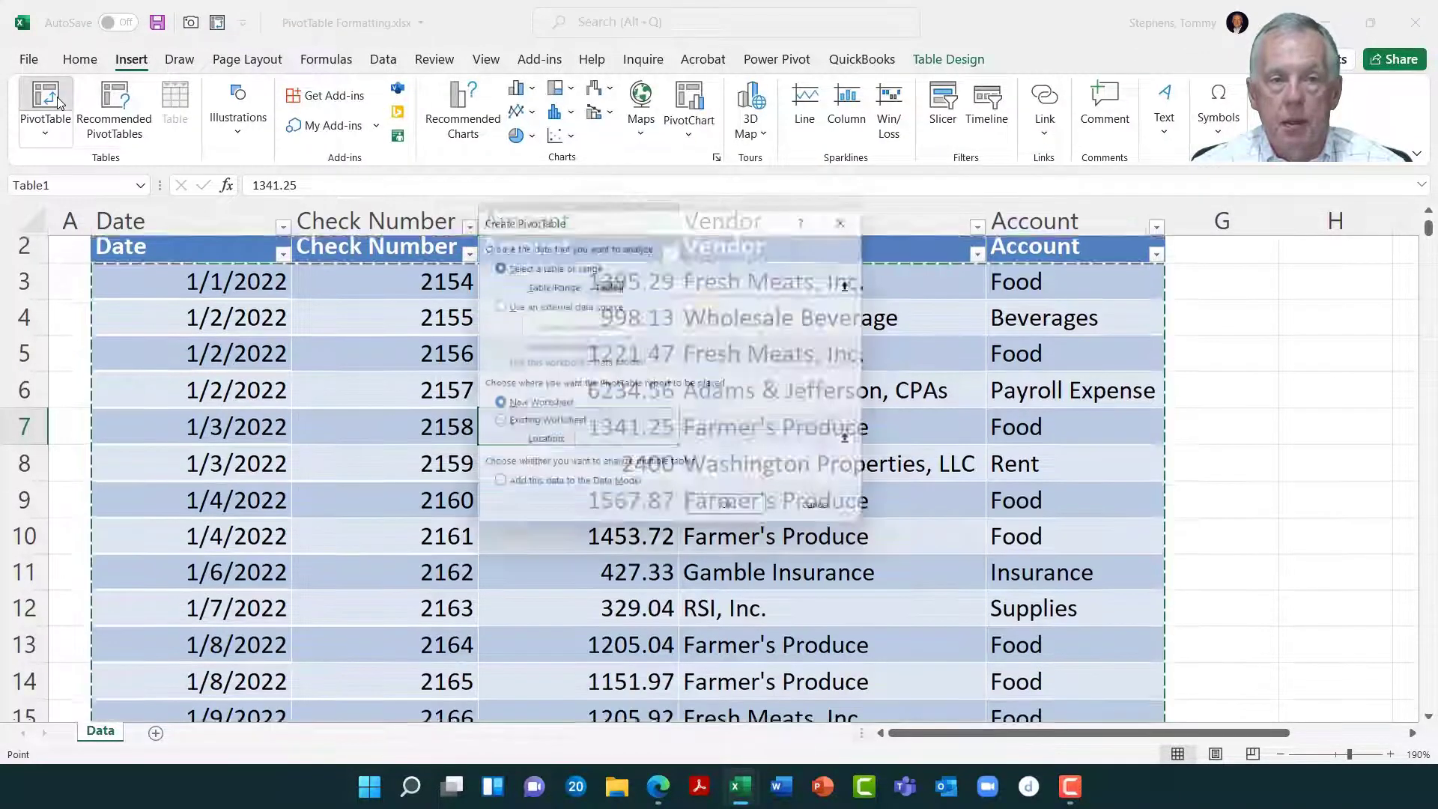
click(735, 517)
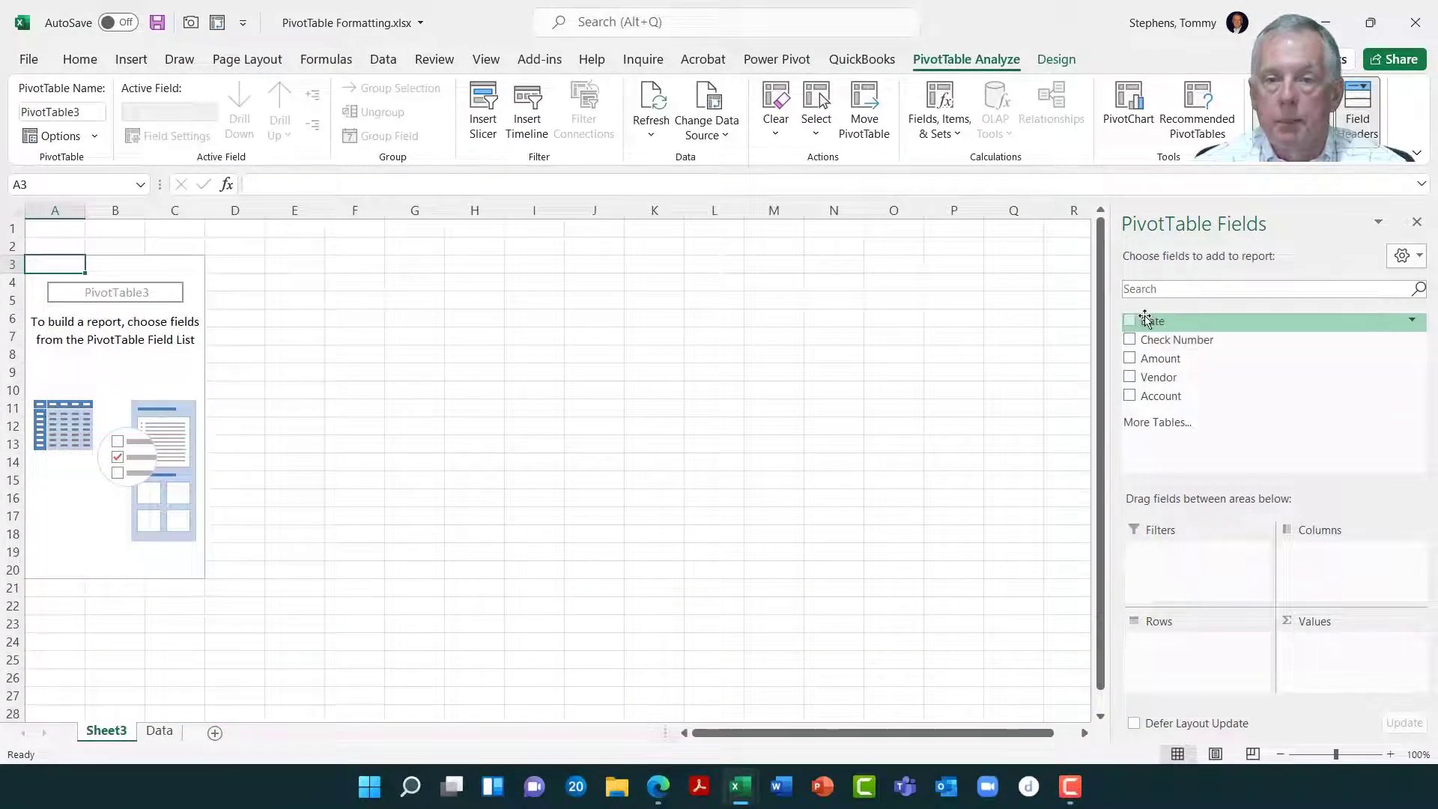
Lay out the PivotTable with Date in the columns, Account in the rows and Amount in the values.
drag(1145, 321, 1341, 561)
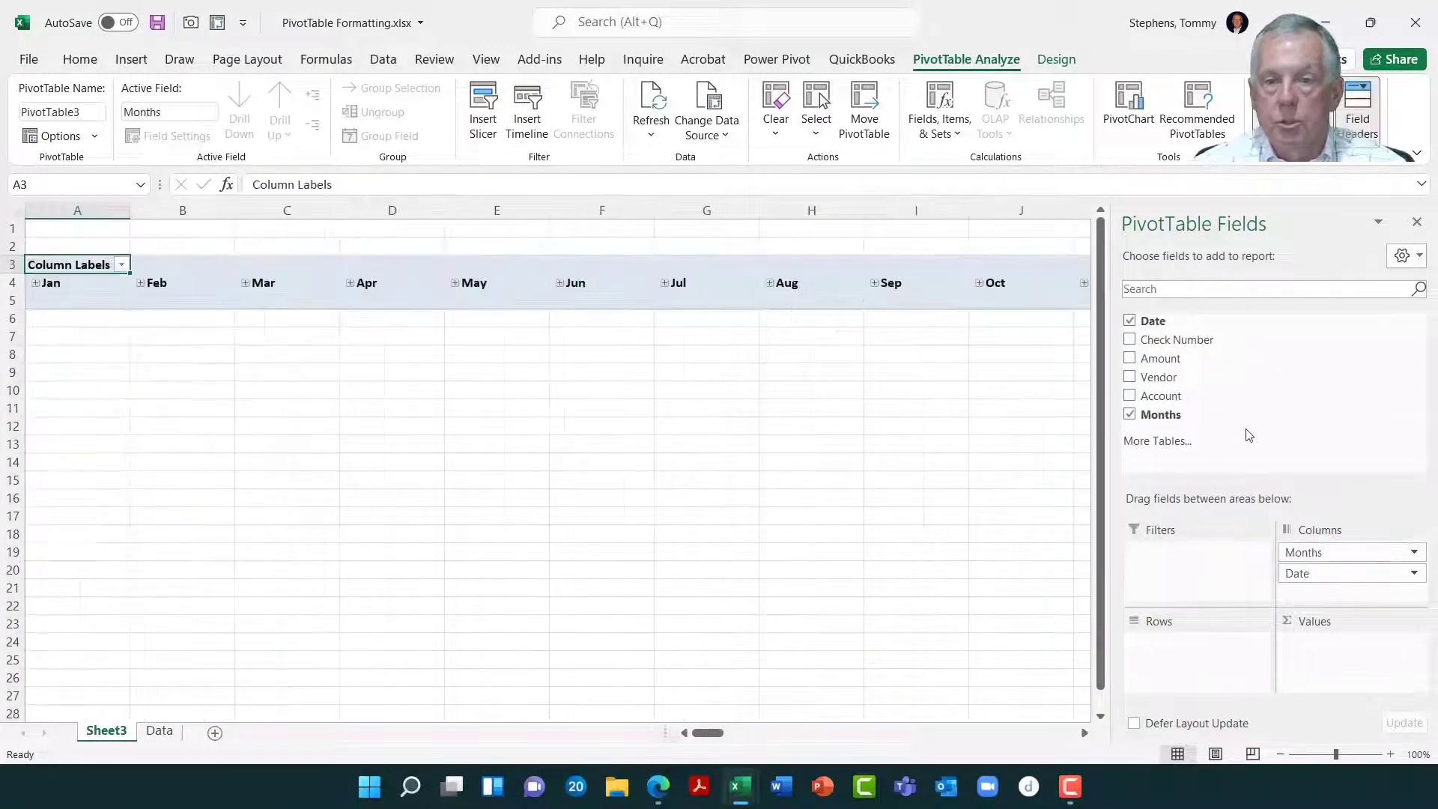
drag(1181, 405, 1198, 648)
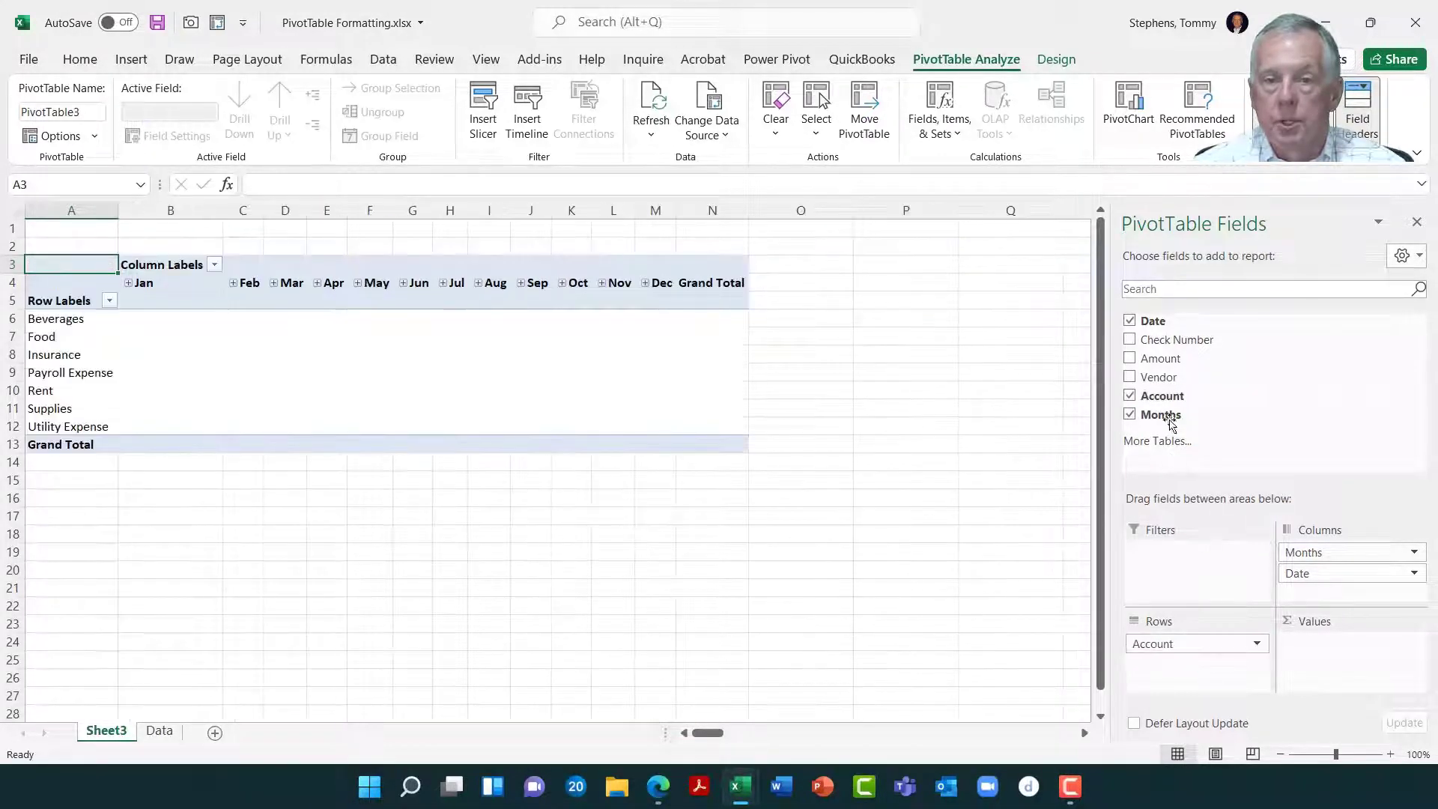
drag(1160, 358, 1336, 669)
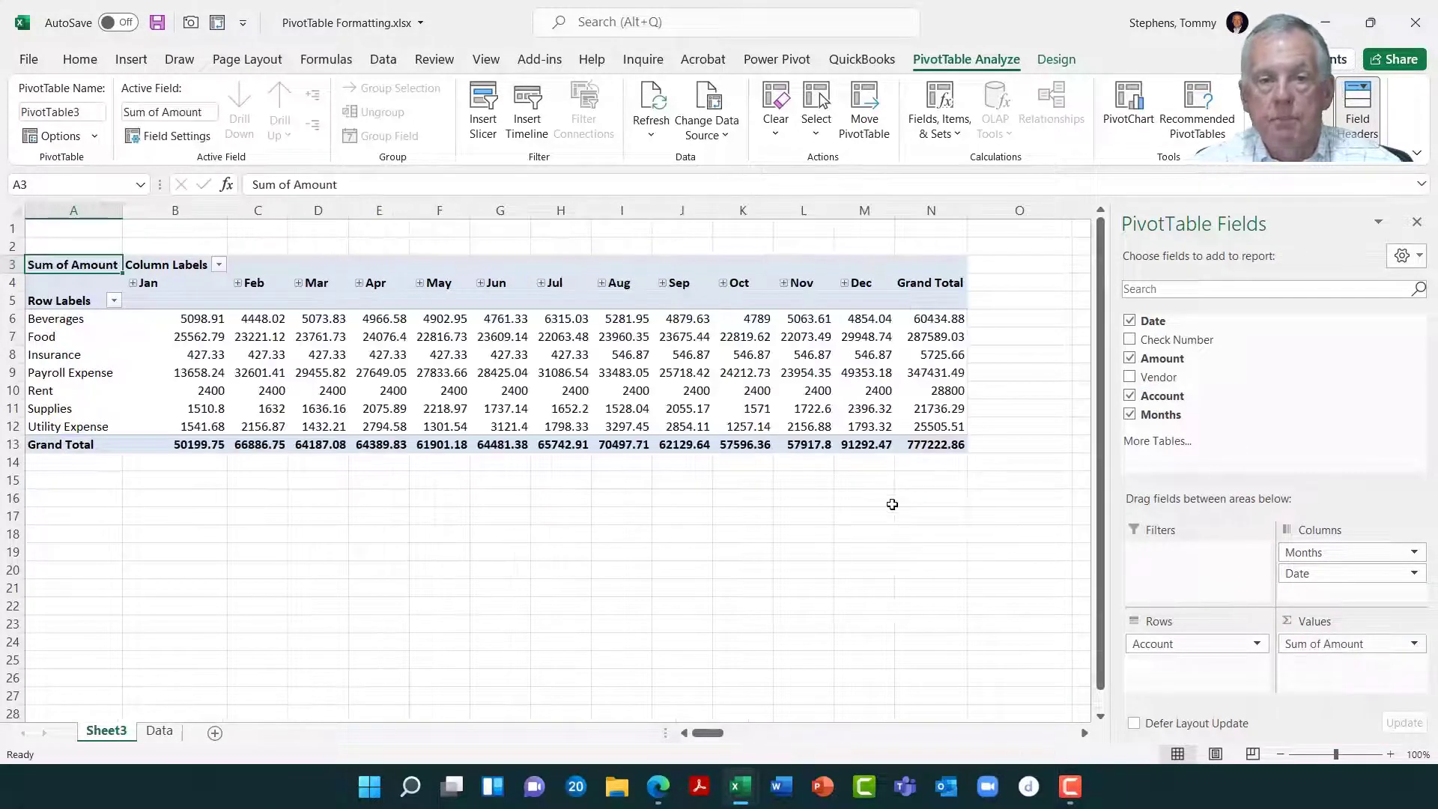
Examine the number formatting and column layout of the monthly amounts in the PivotTable.
ctrl+scroll(892, 503, up, 4)
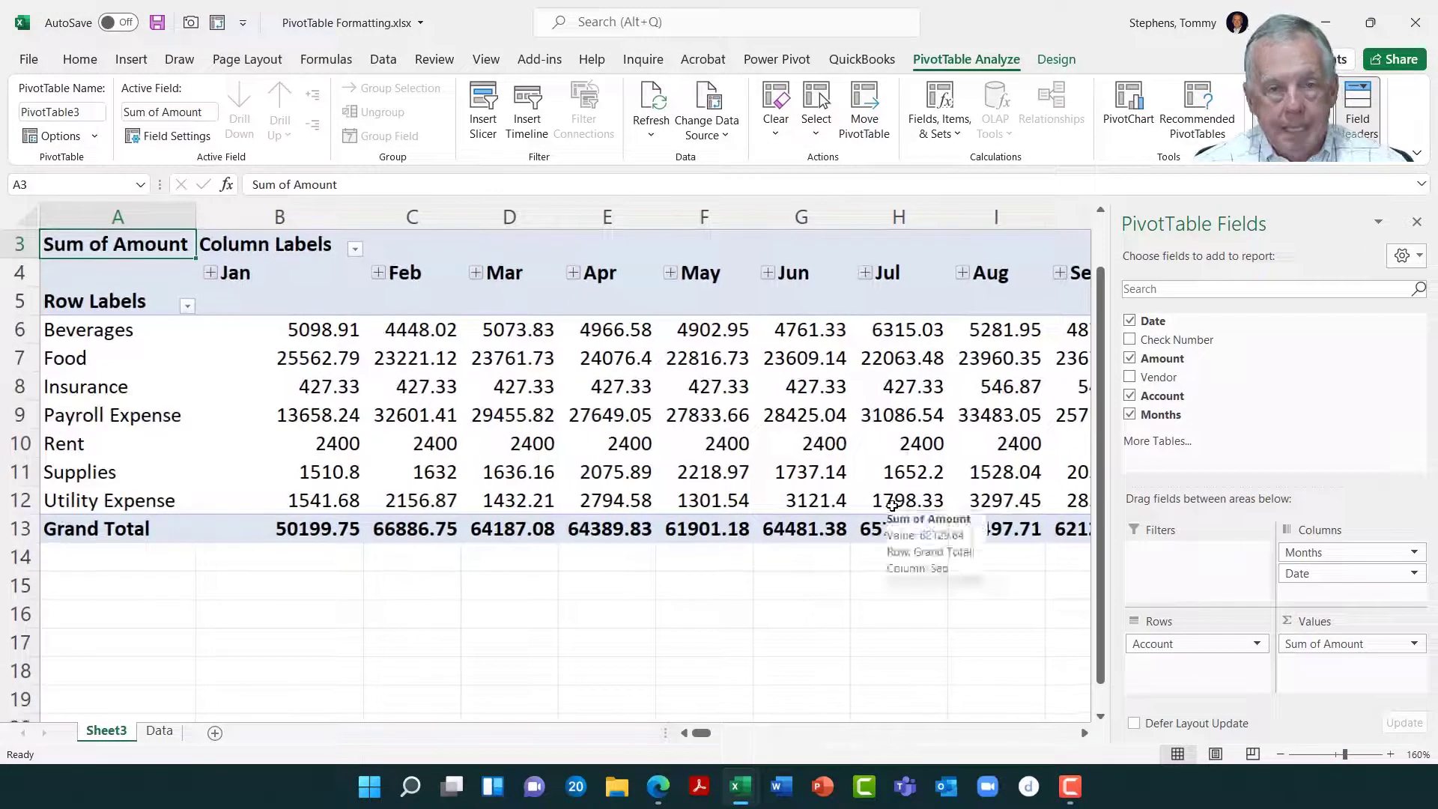
scroll(892, 503, up, 1)
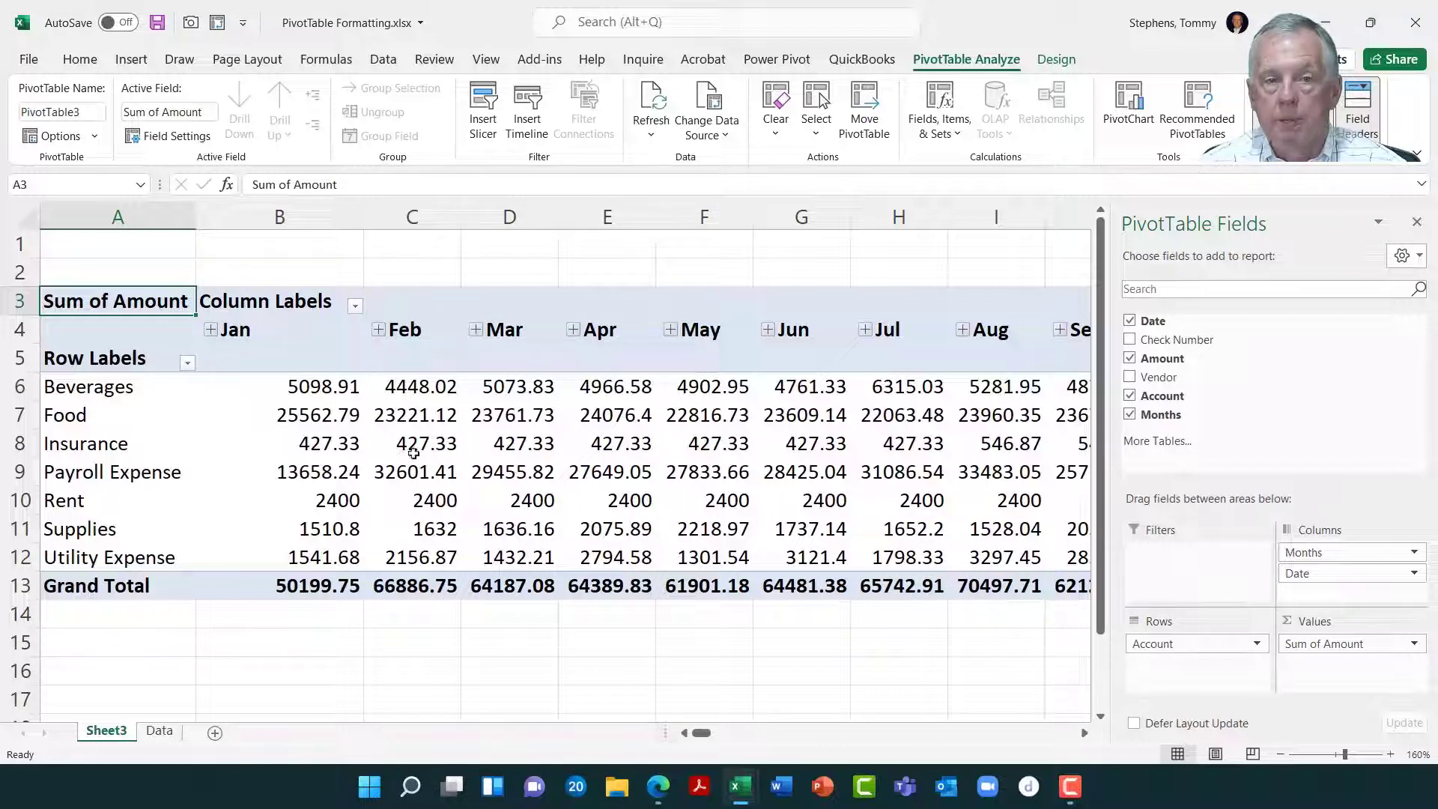
mouse_move(571, 462)
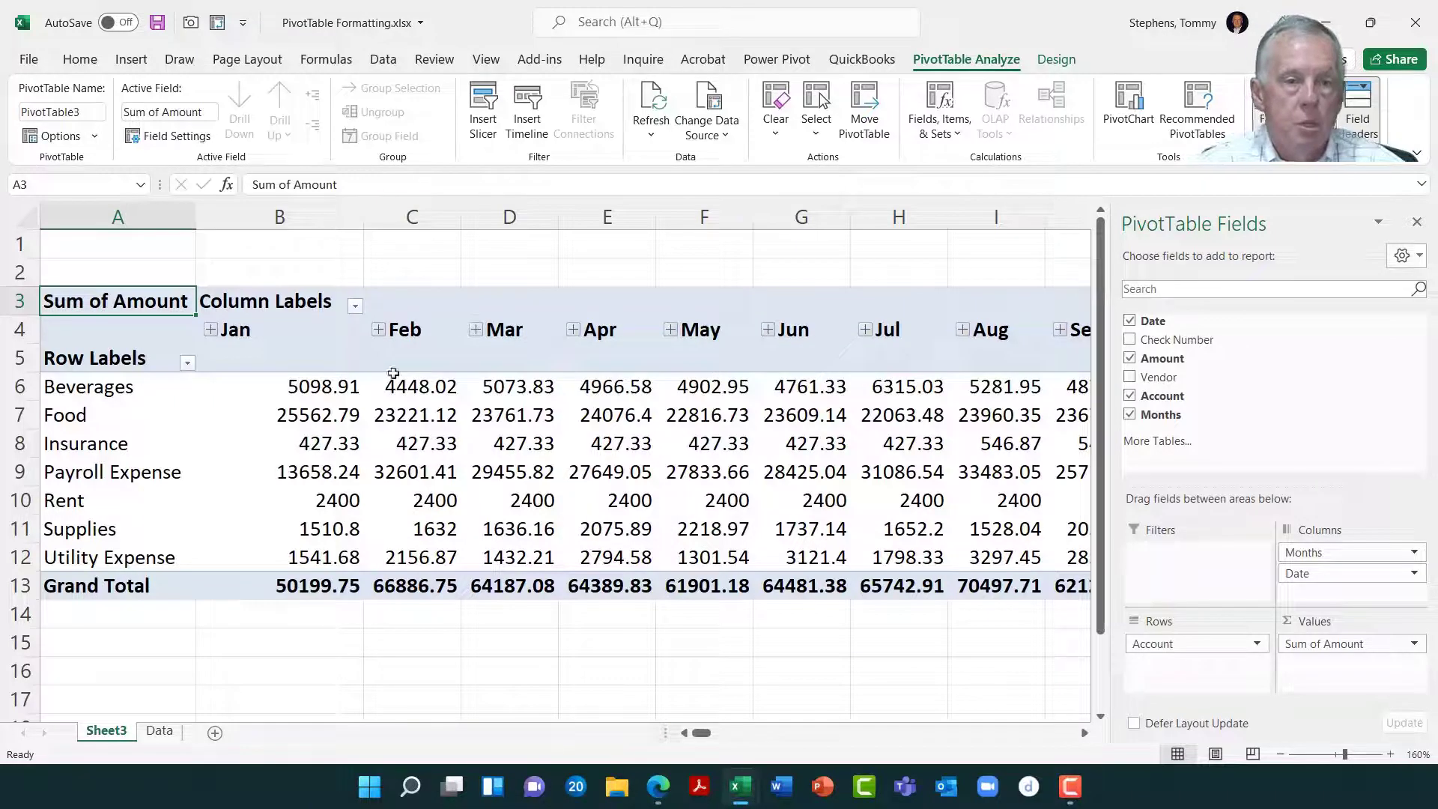
click(343, 389)
mouse_move(423, 446)
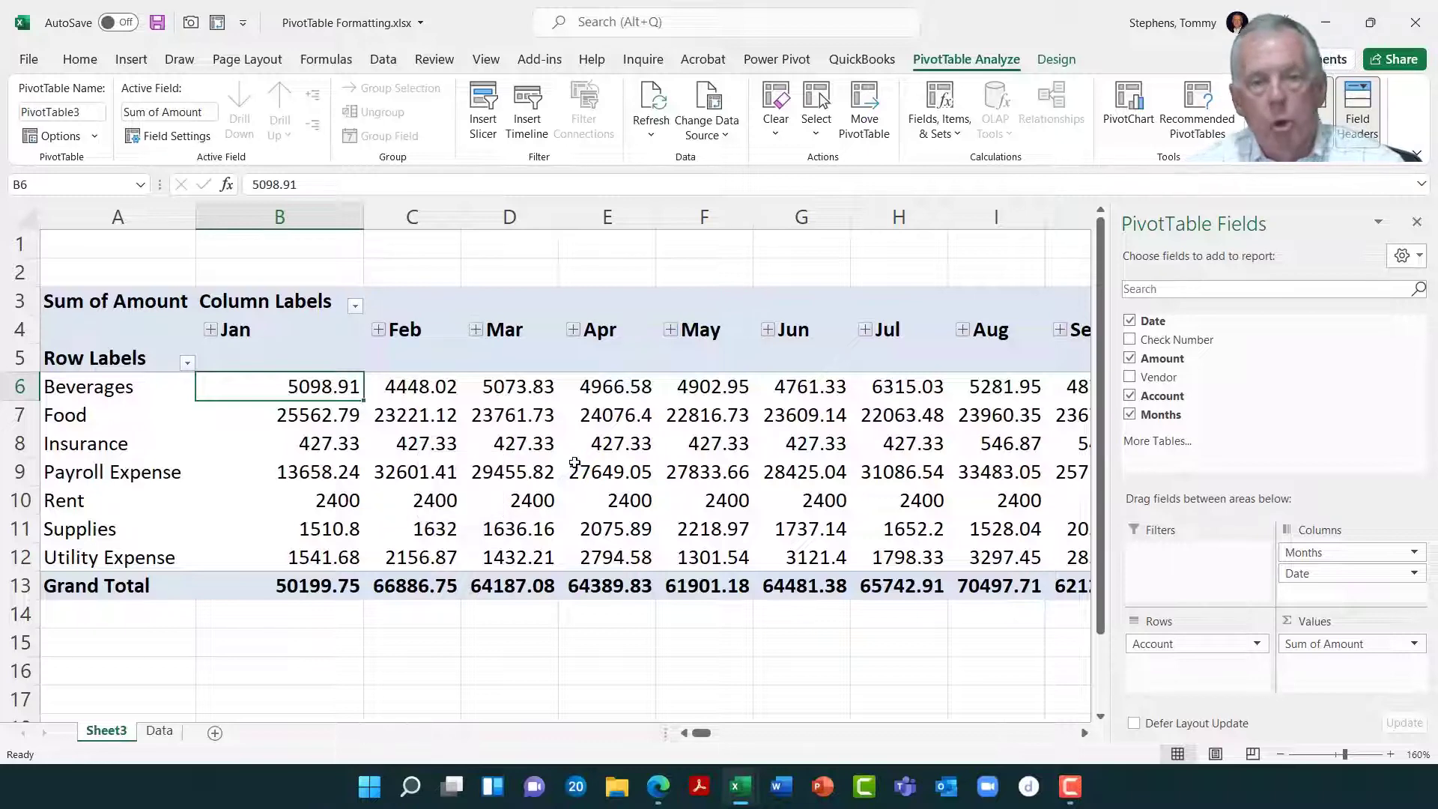
ctrl+scroll(575, 462, up, 1)
ctrl+scroll(575, 462, up, 1)
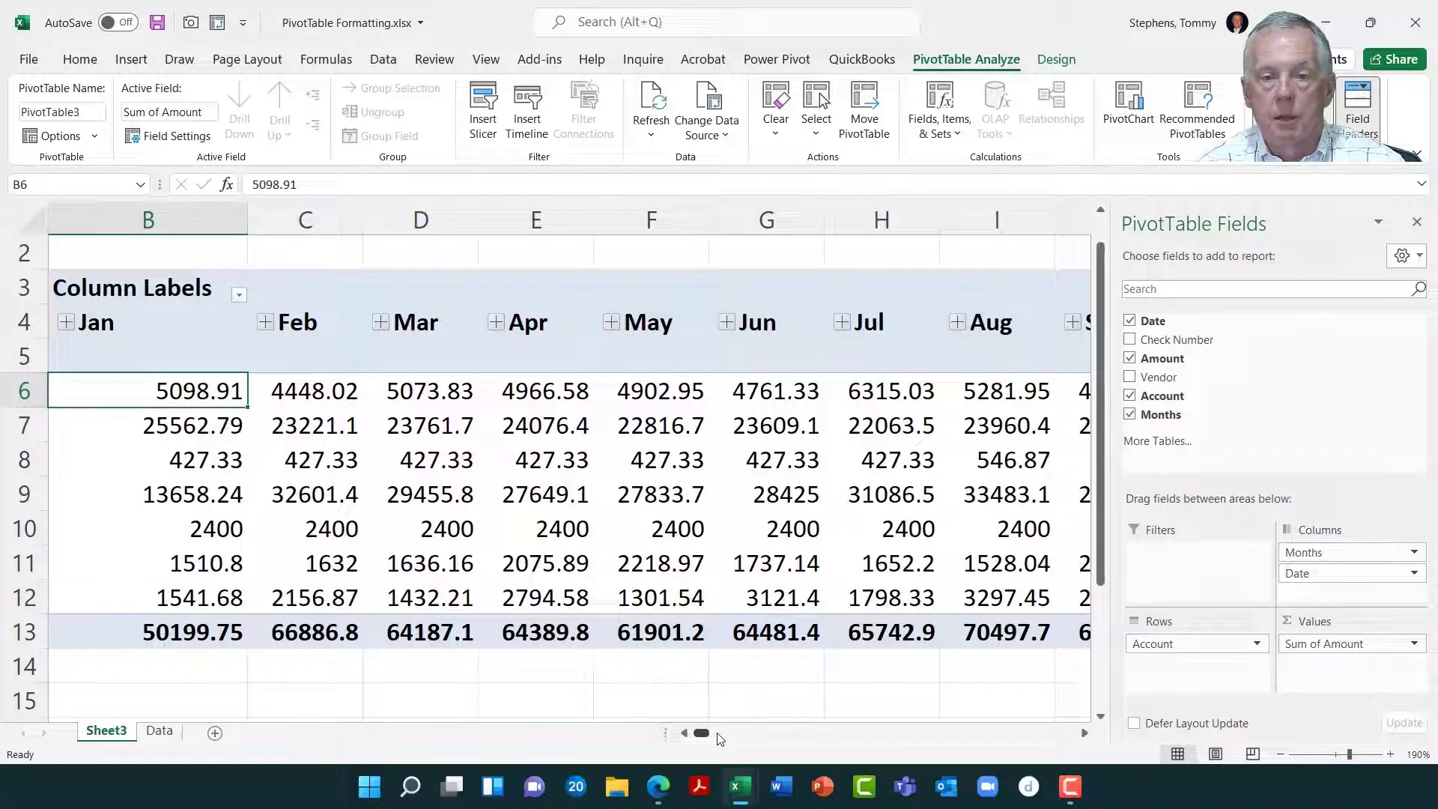
drag(702, 734, 682, 740)
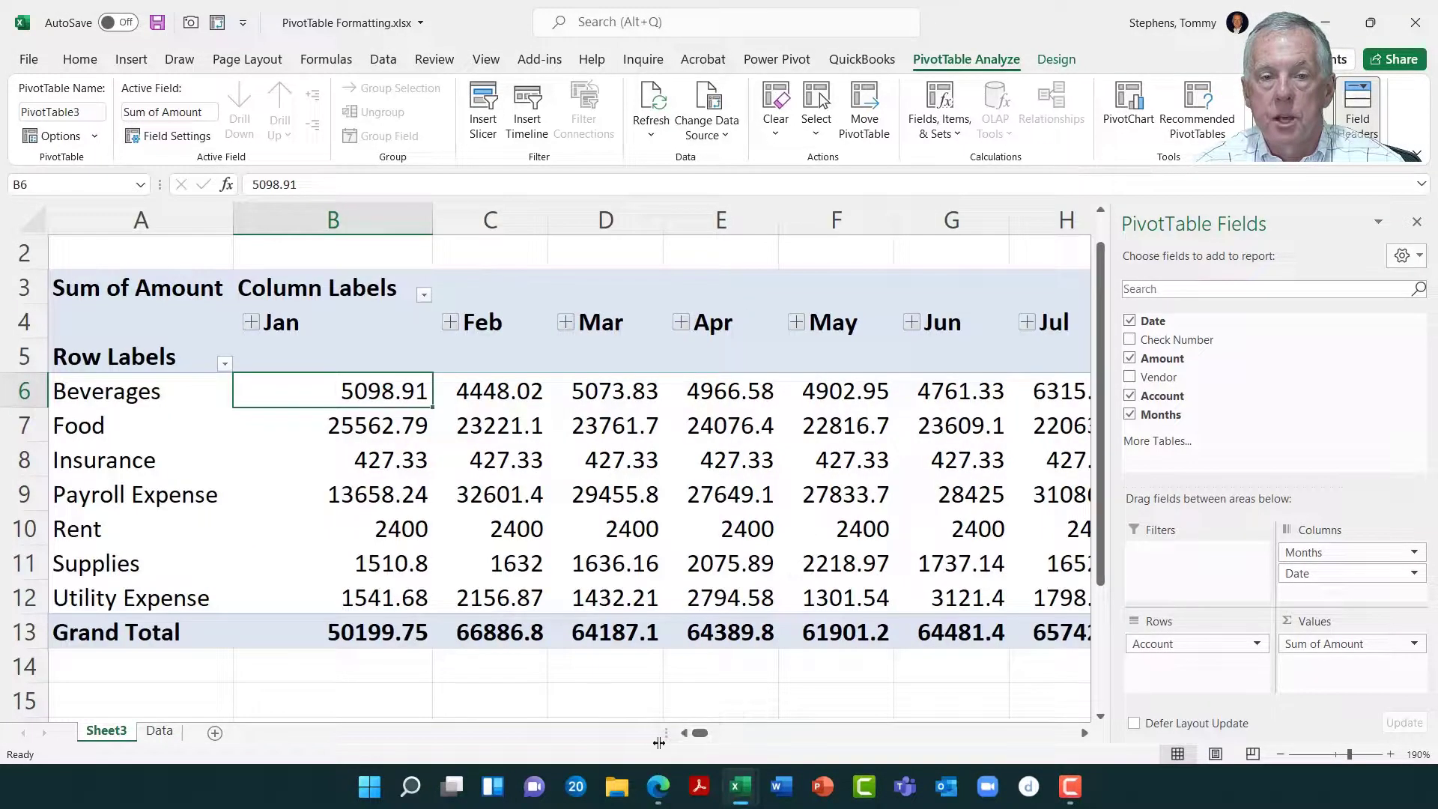
mouse_move(753, 639)
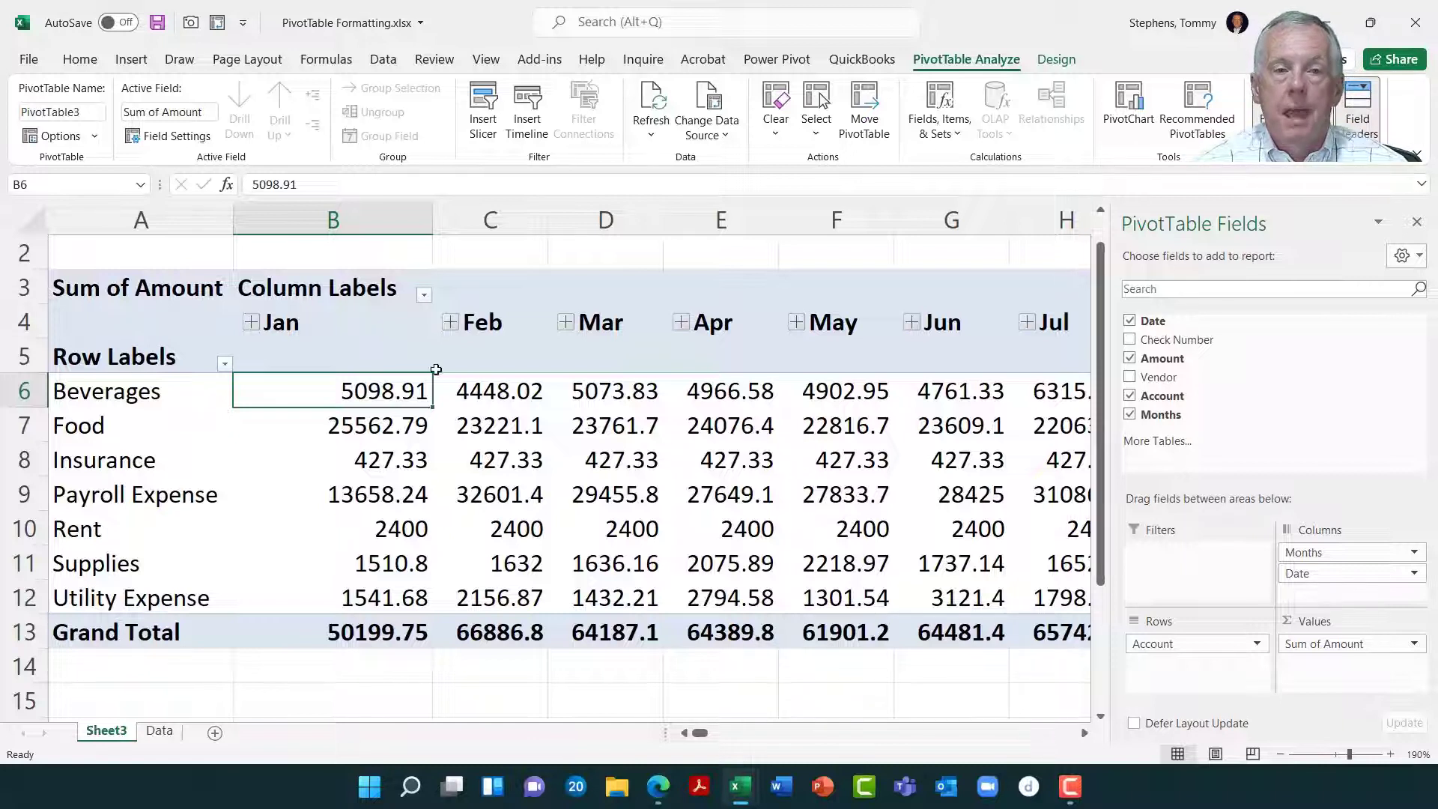
Hide the PivotTable's field headers so the Column Labels and Row Labels captions are removed.
click(363, 290)
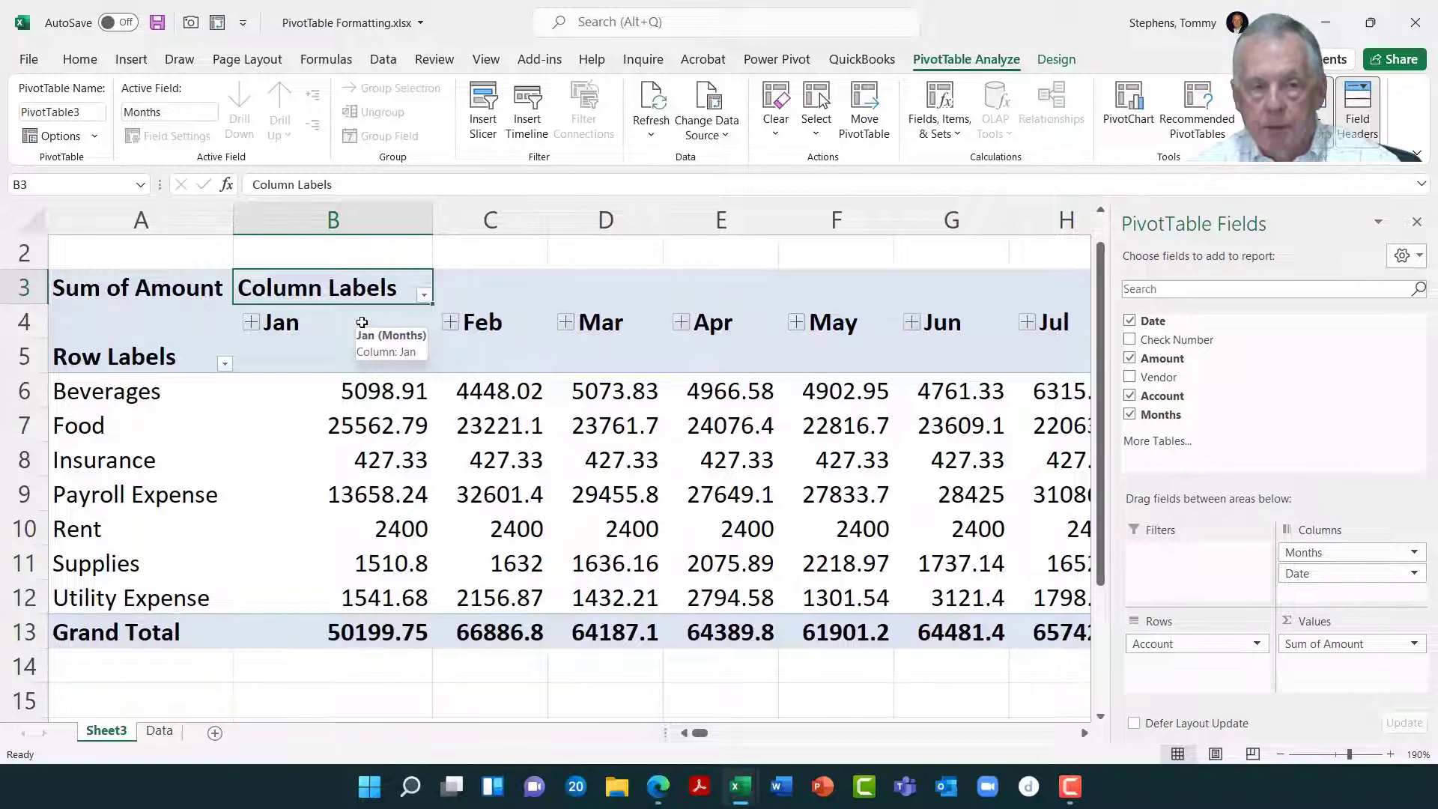
click(156, 356)
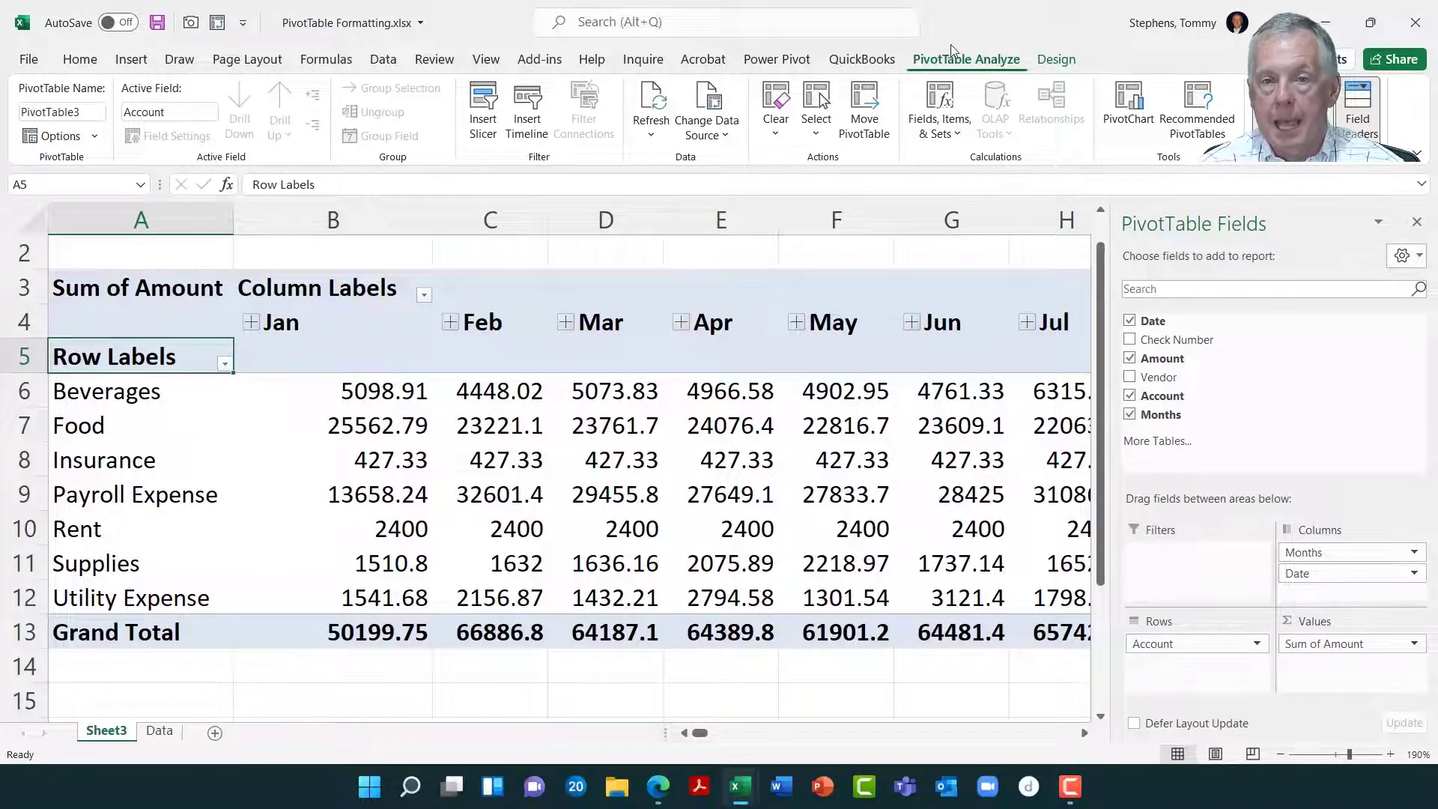
click(1357, 113)
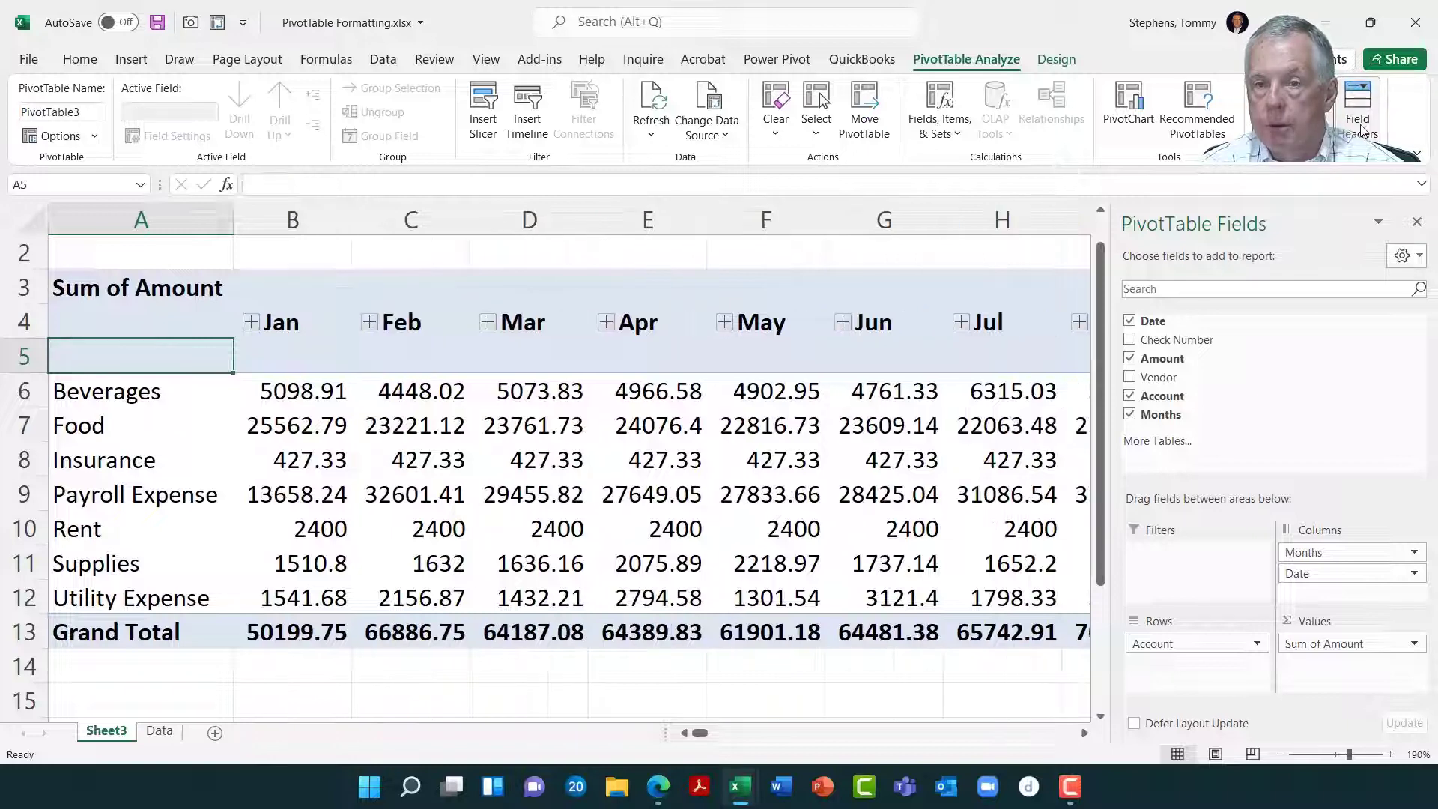
click(314, 292)
key(Left)
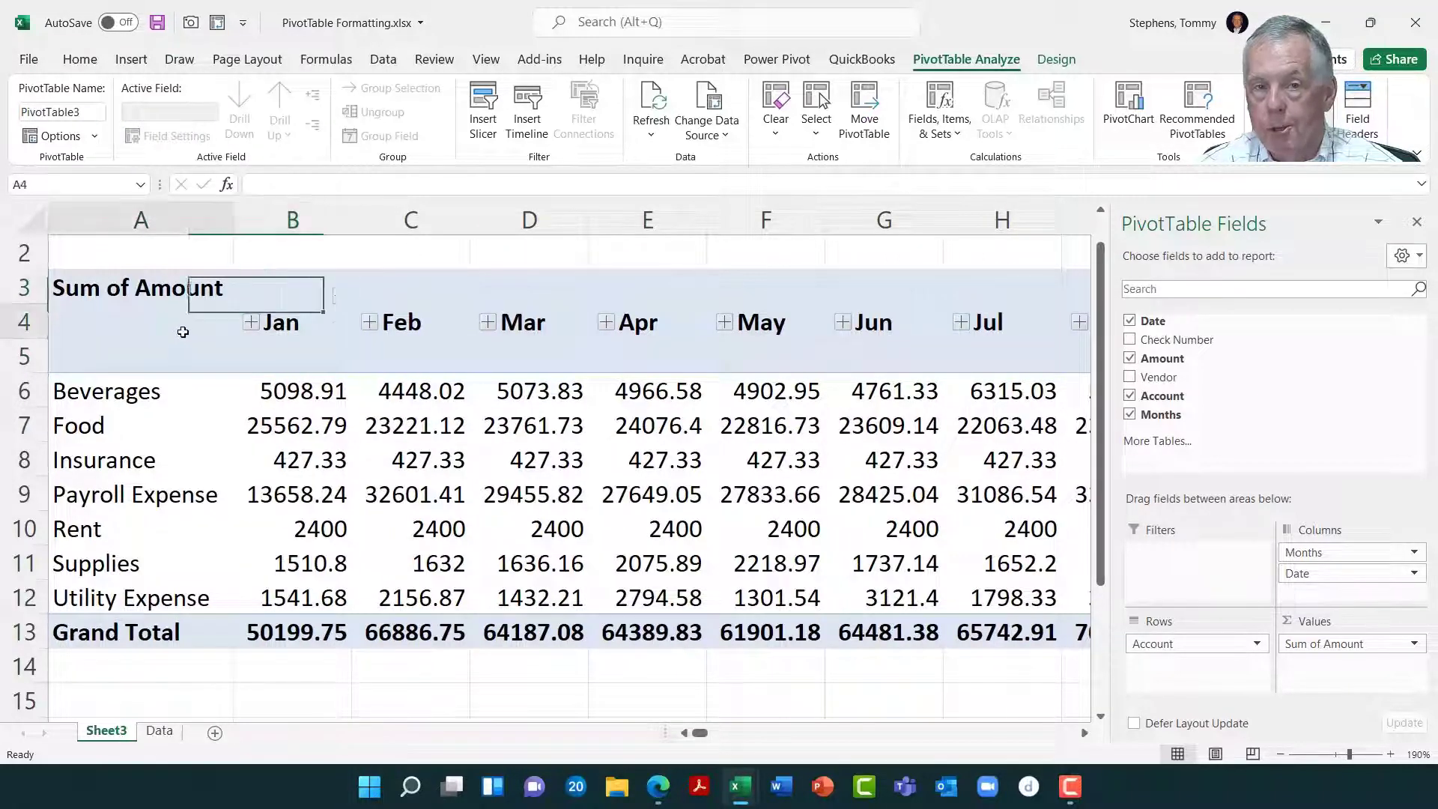
key(Down)
key(Down)
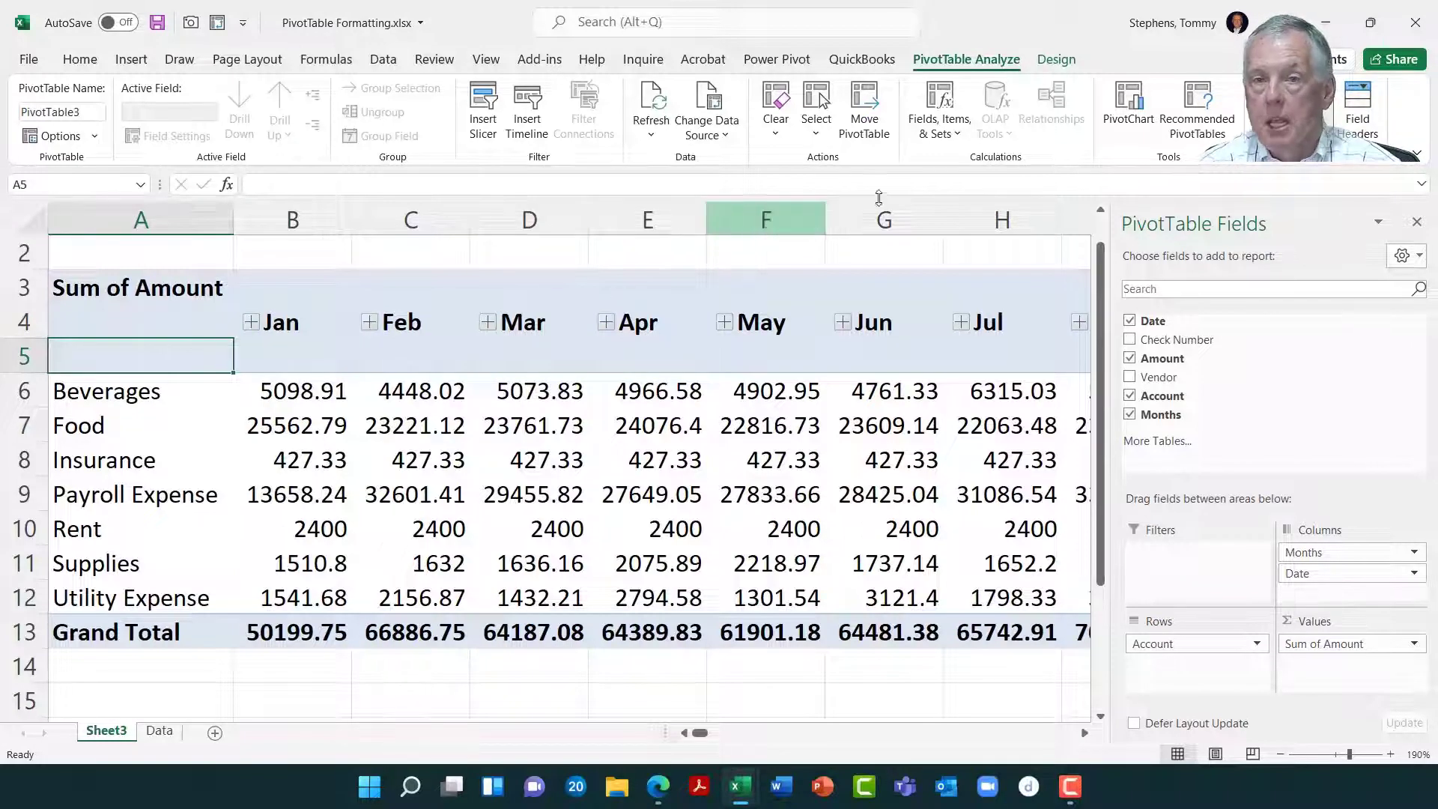
Toggle the PivotTable's field headers on and off several times, ending with them hidden.
click(1358, 113)
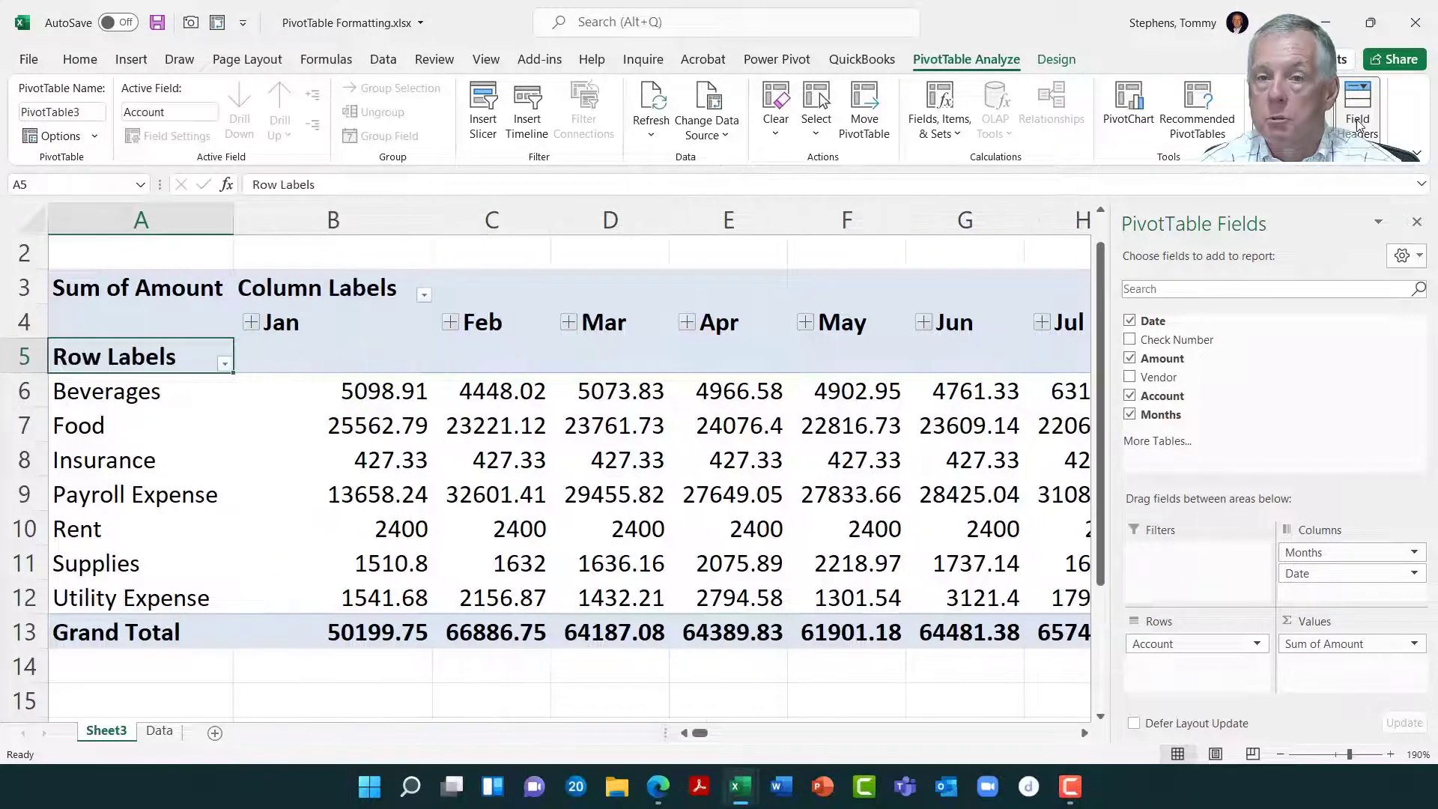
click(1359, 125)
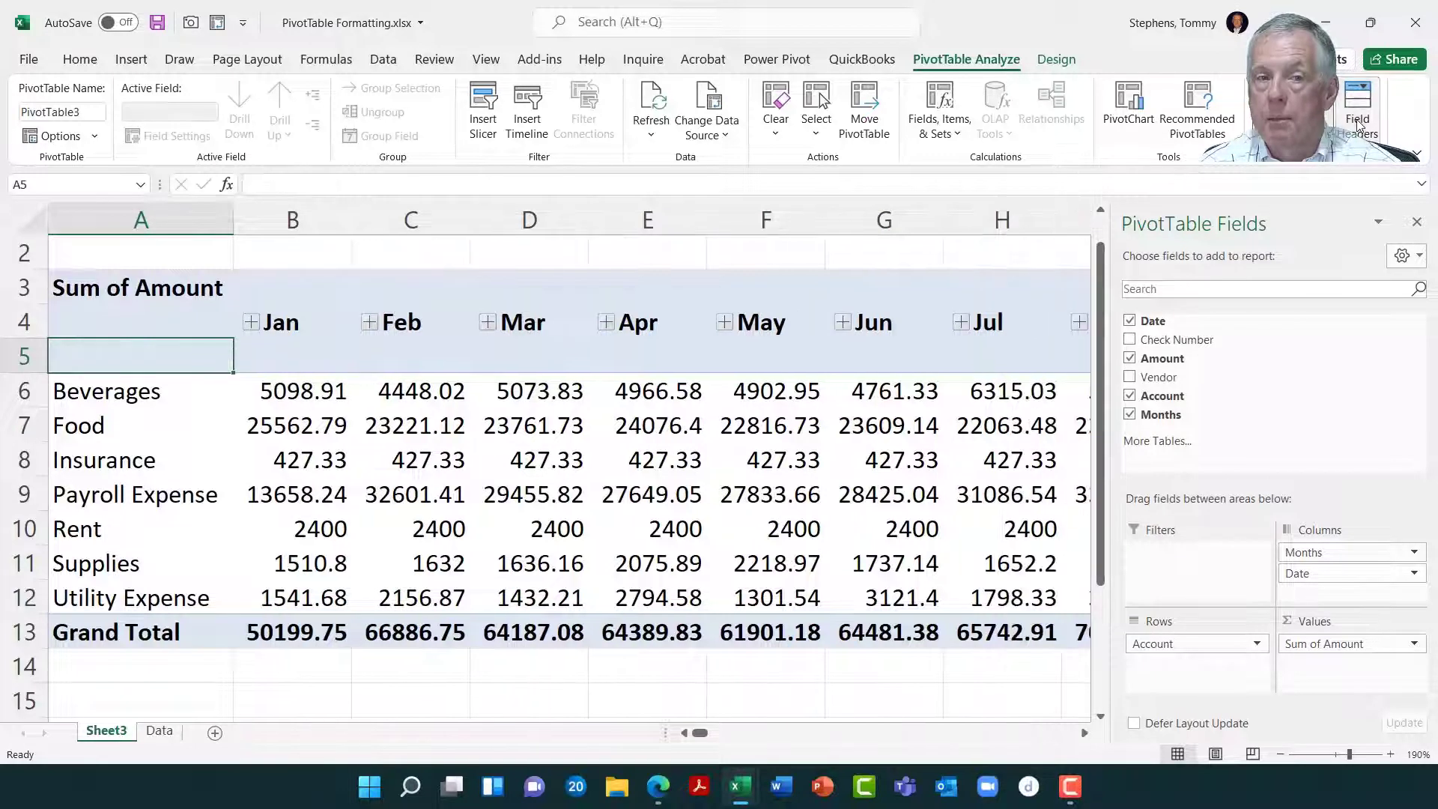
click(1358, 125)
click(1358, 125)
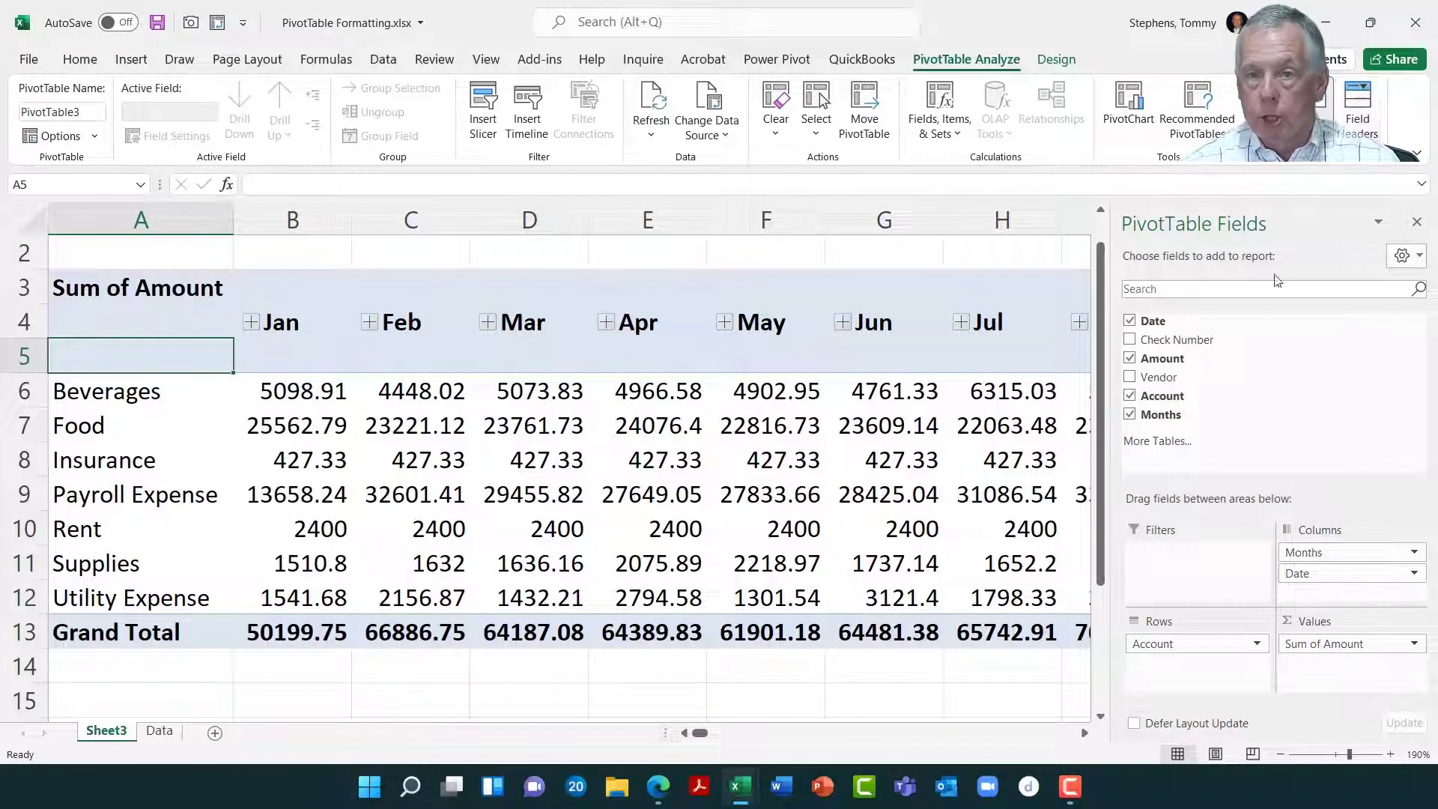
click(1356, 122)
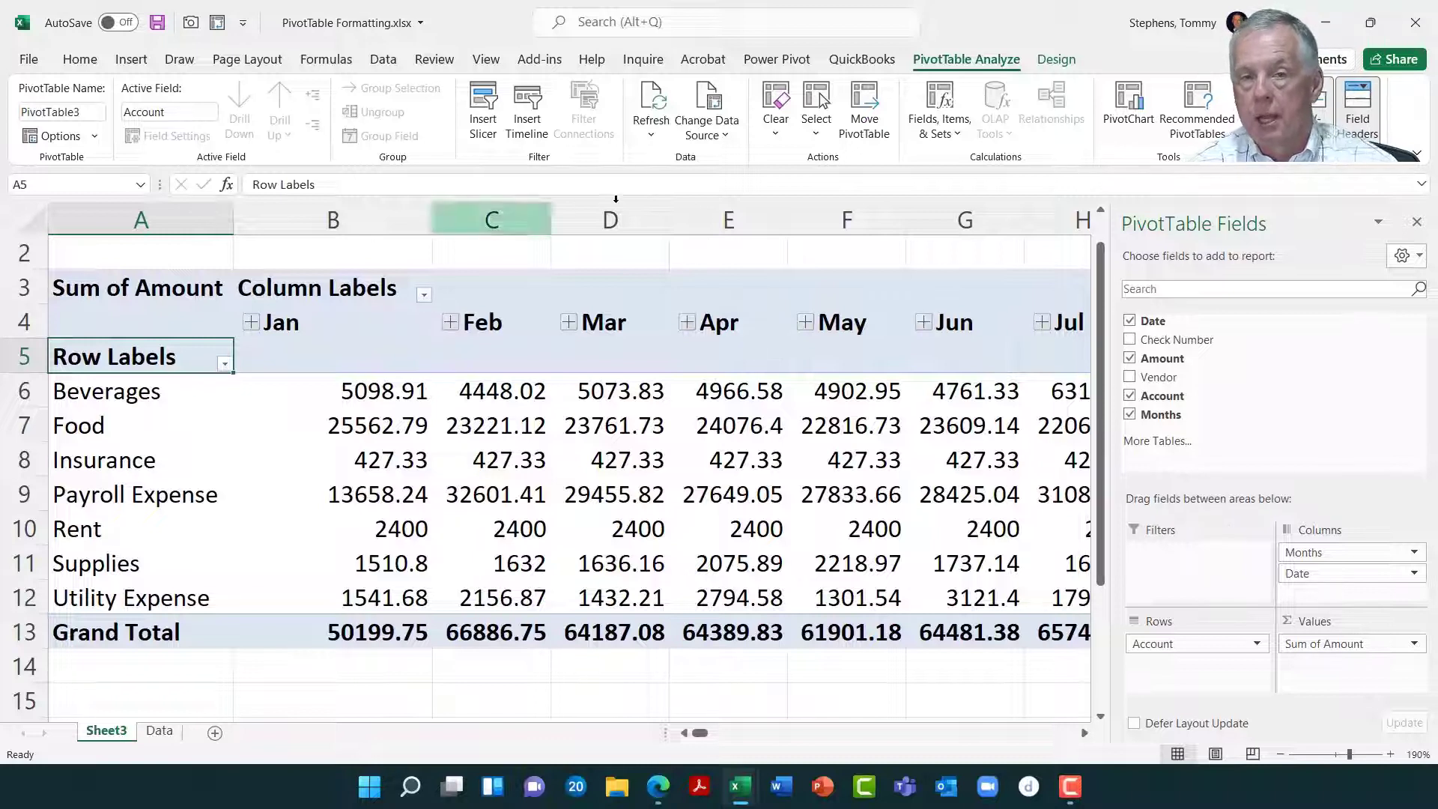
click(1375, 118)
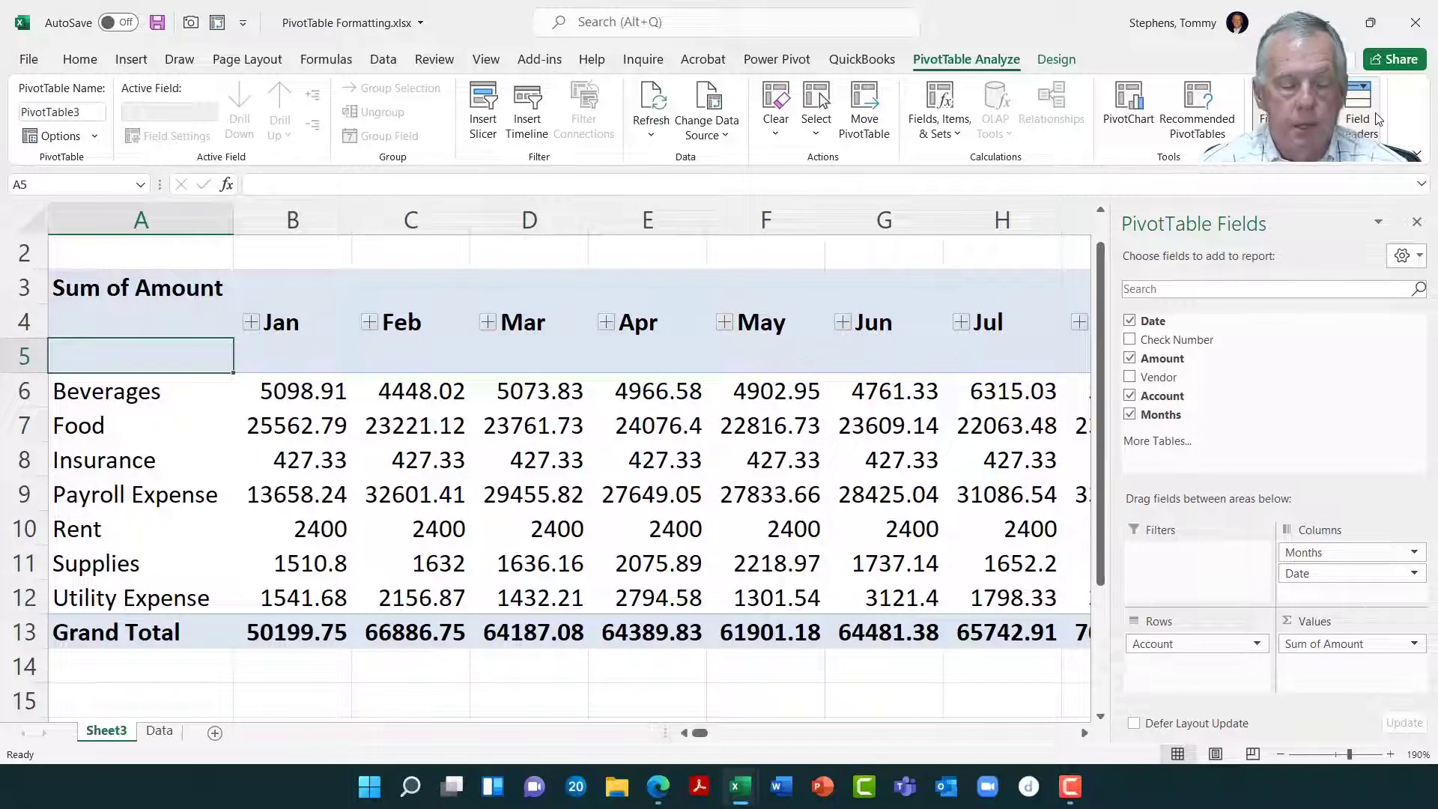
Rename the PivotTable's "Sum of Amount" heading as "Summary of Expenditures" and autofit column A to the text.
click(185, 288)
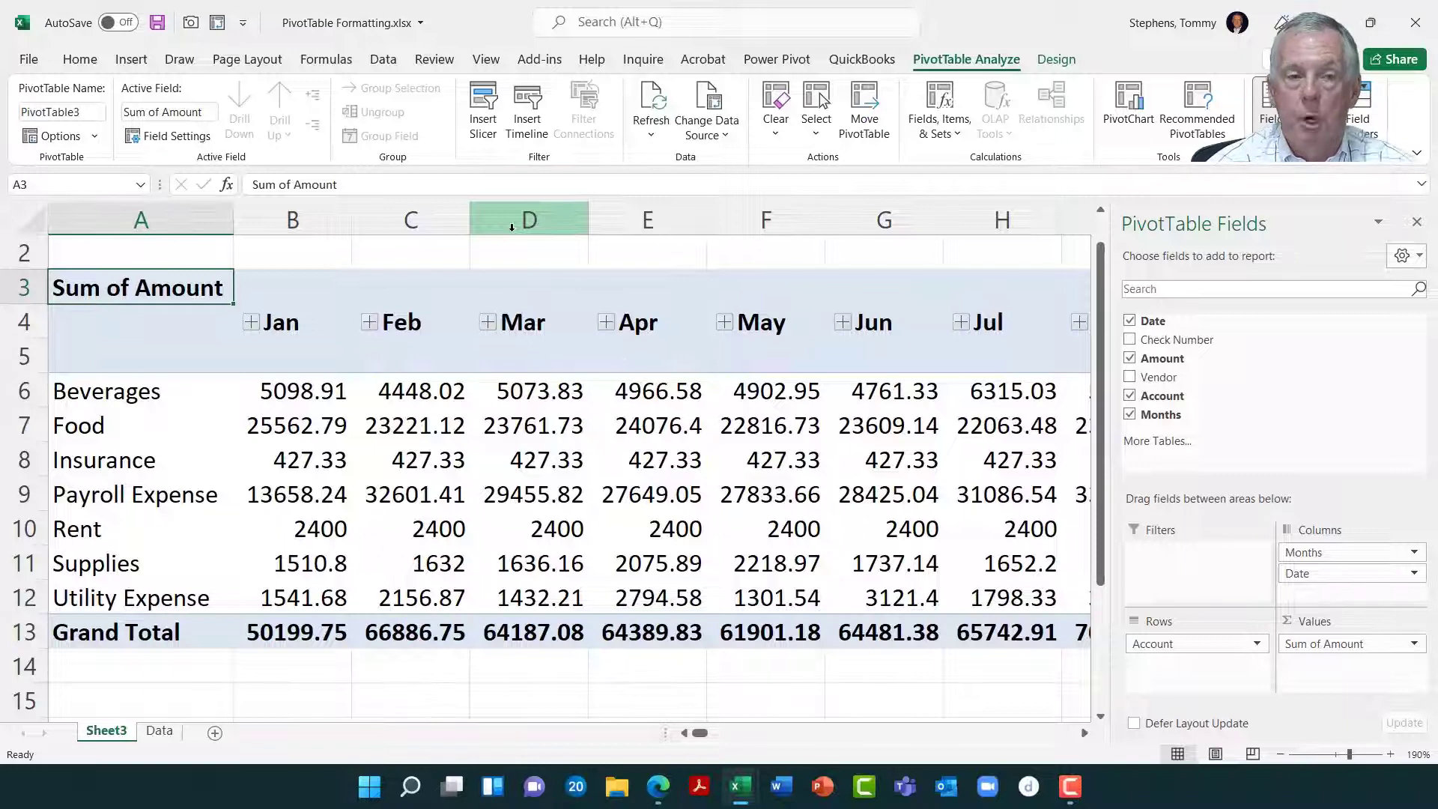
text(Summary of)
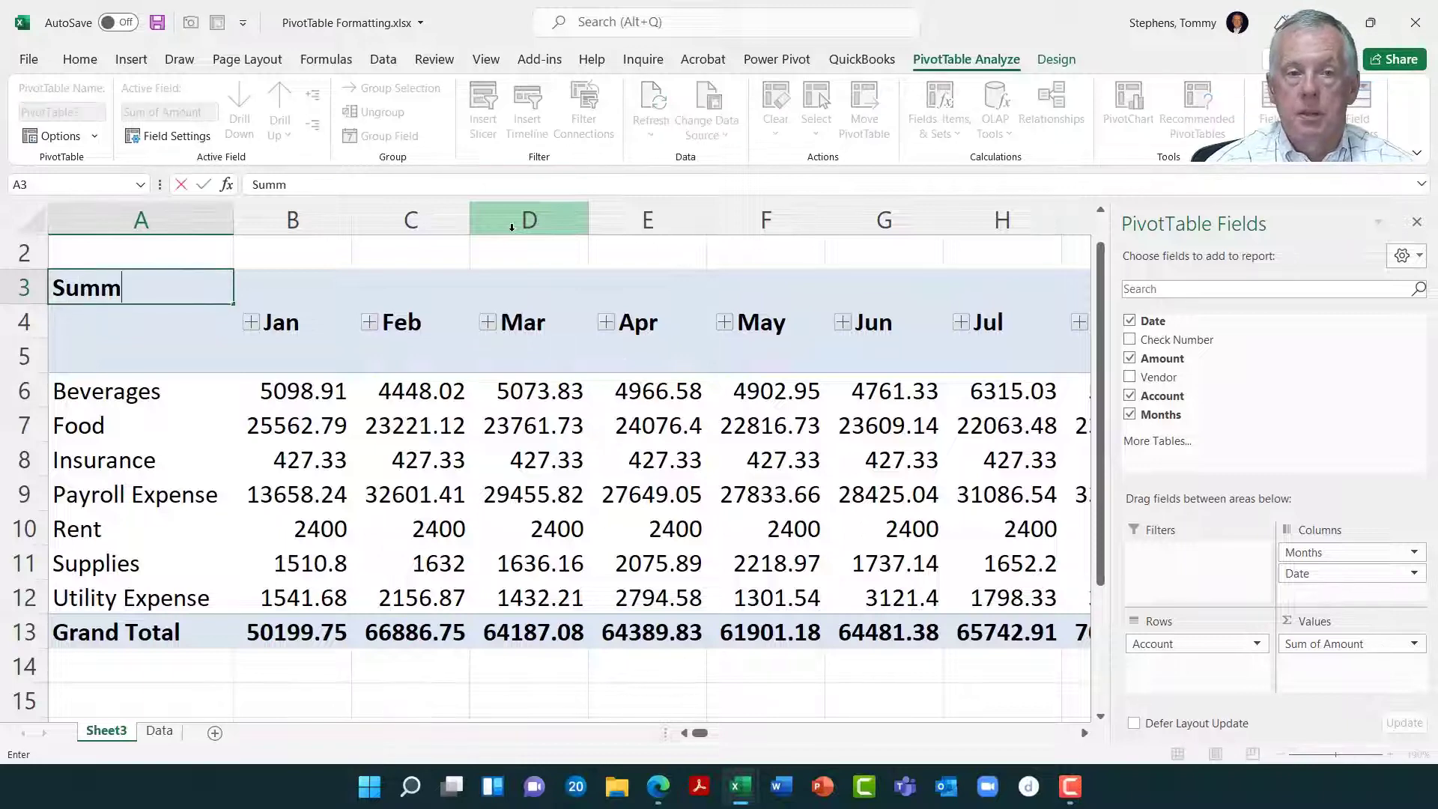
text( Expenditures)
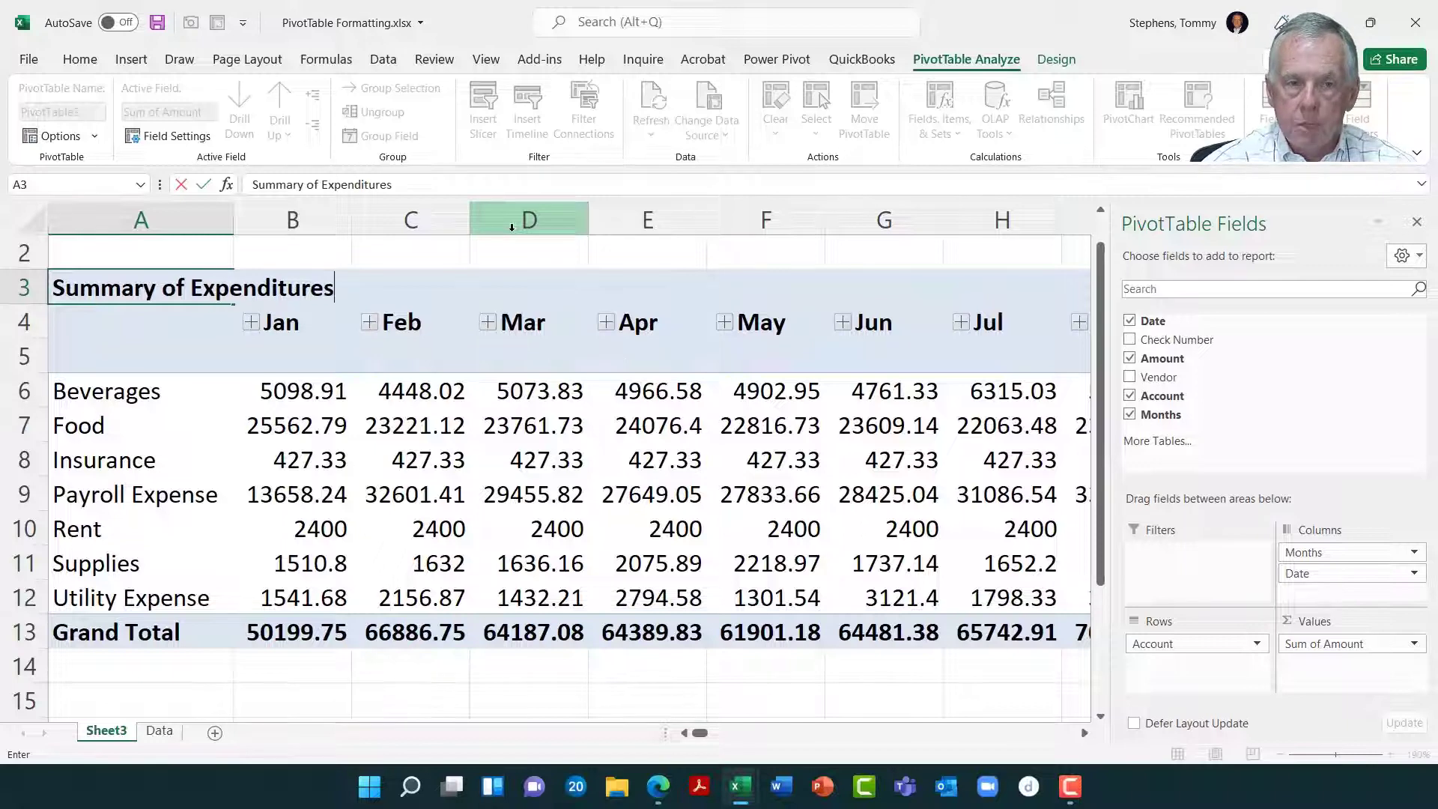
key(Return)
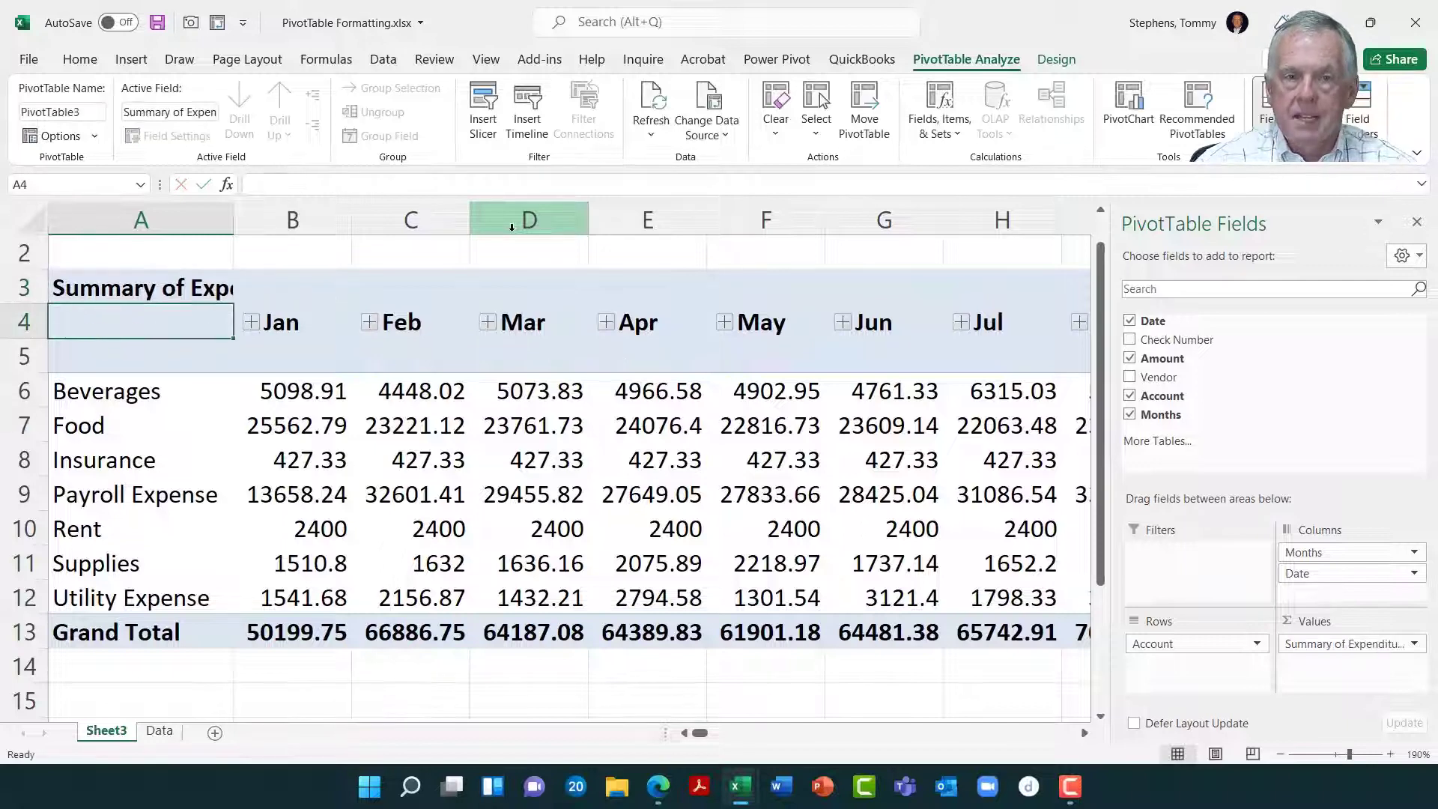
double_click(230, 223)
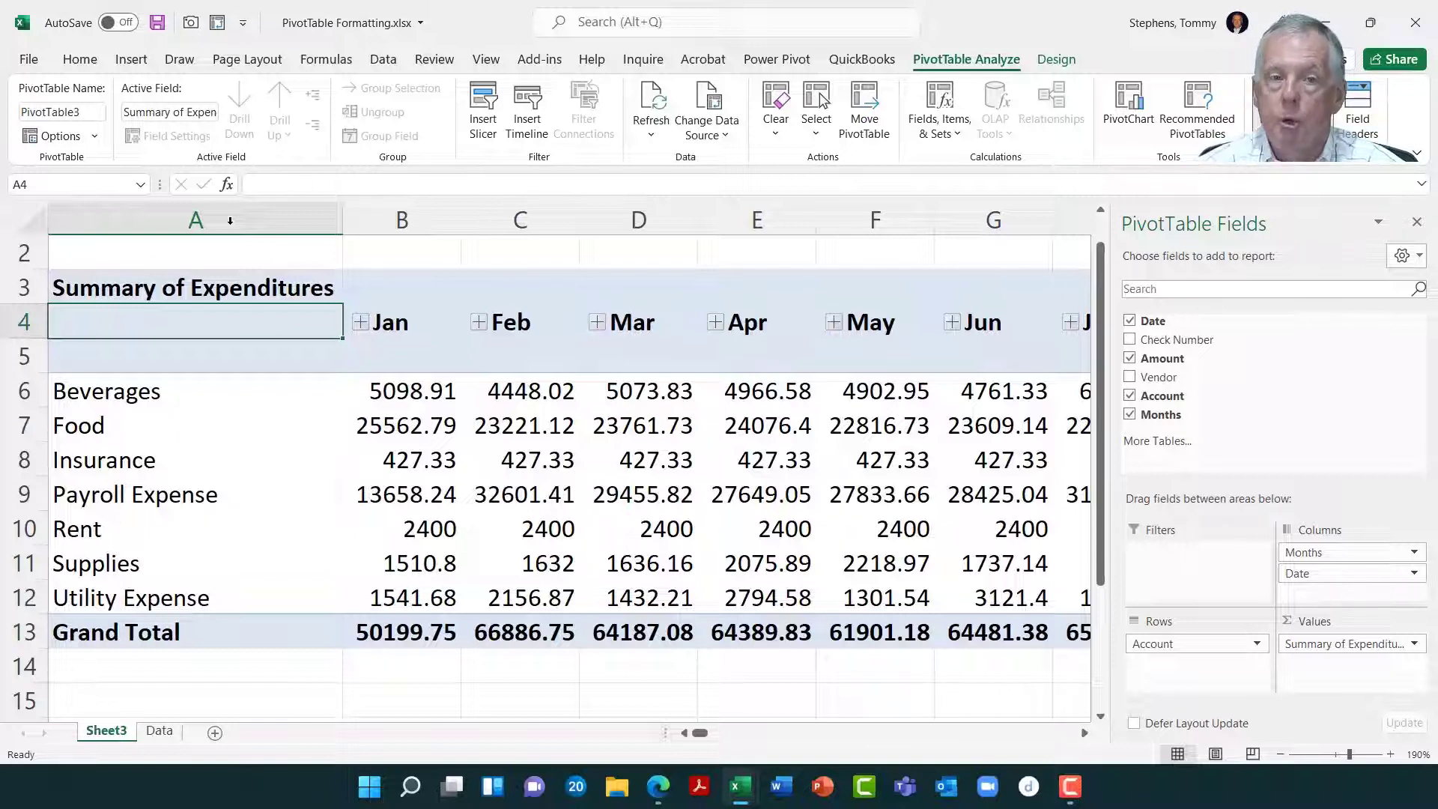
Move the Payroll Expense row up in the PivotTable so it sits between Beverages and Food.
drag(389, 385, 1015, 597)
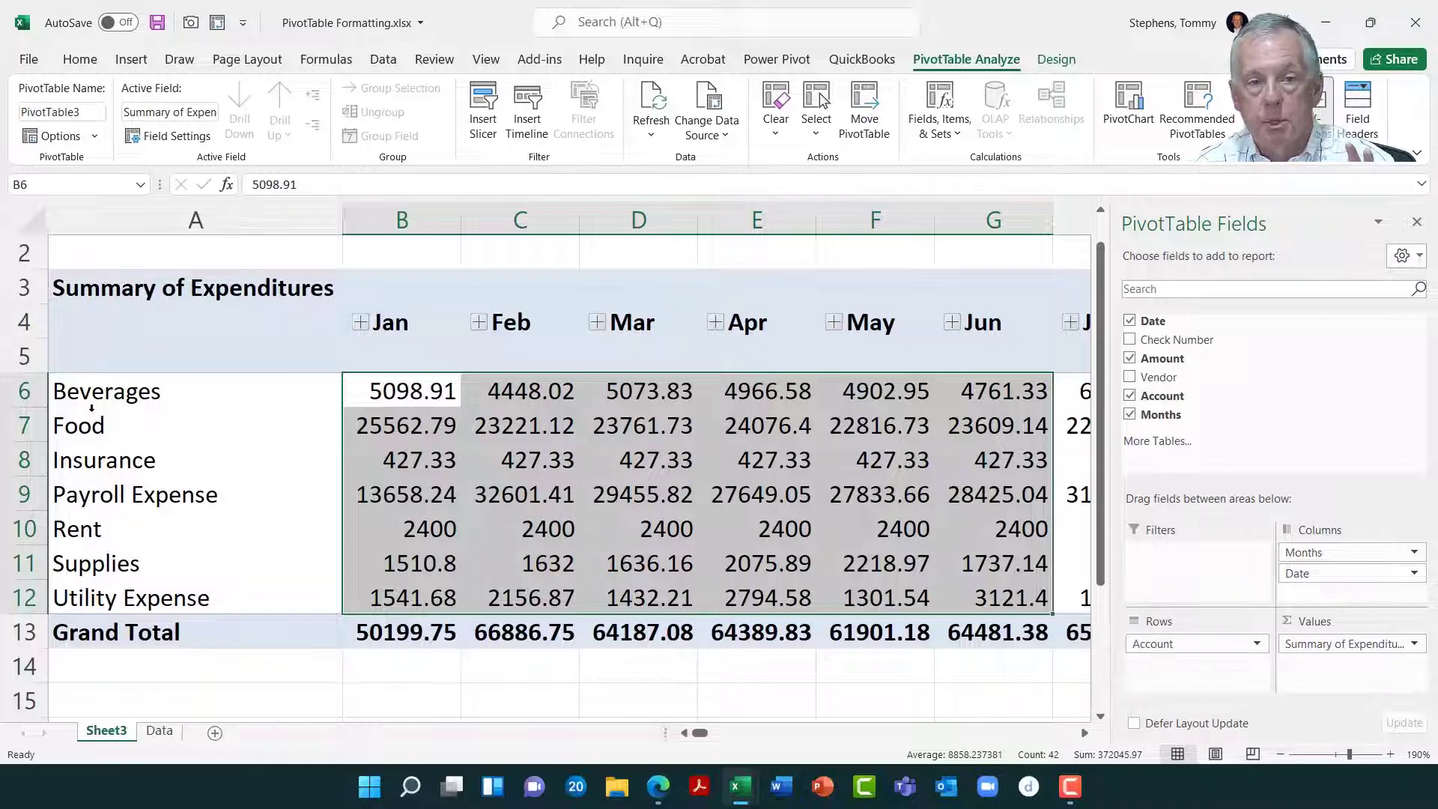
click(114, 460)
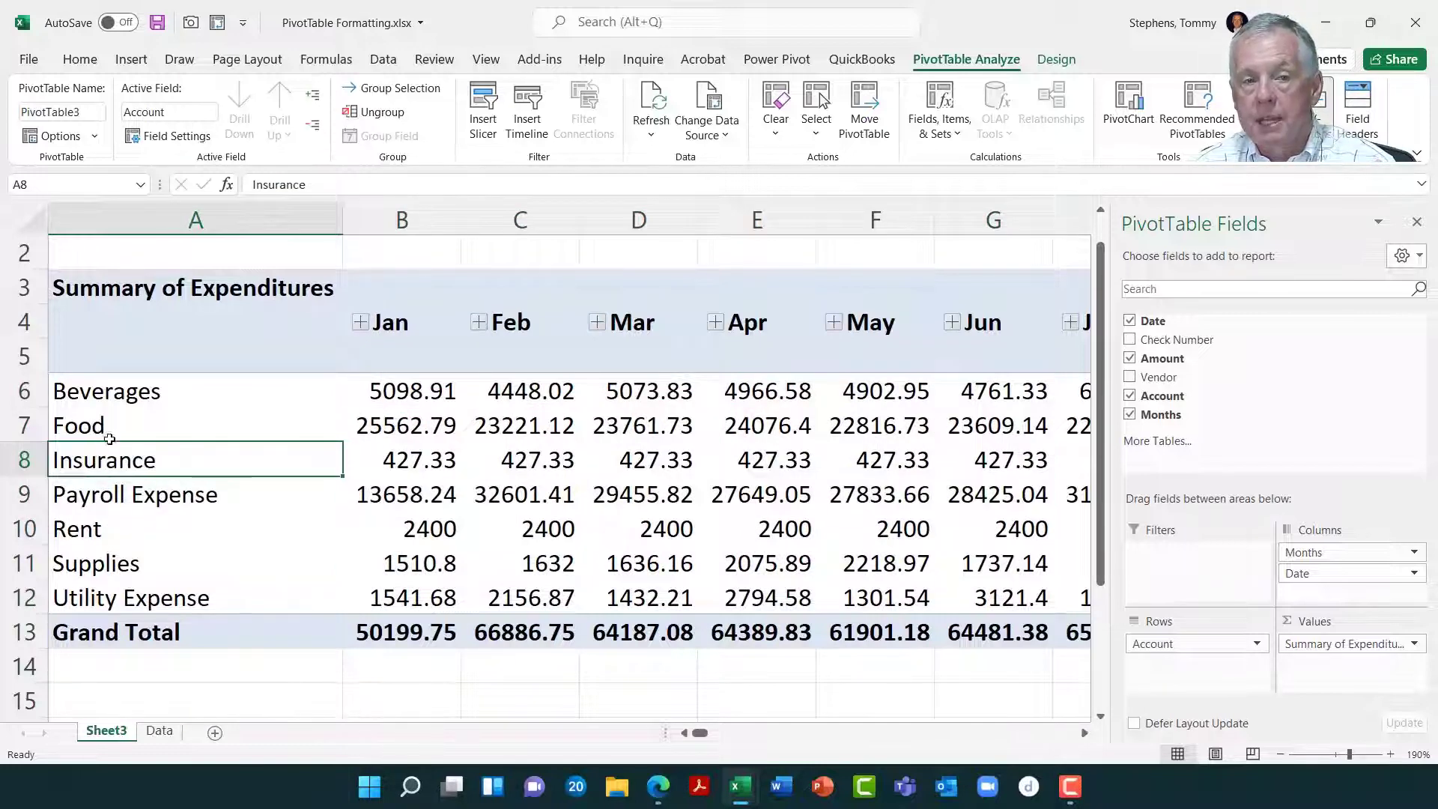
click(118, 495)
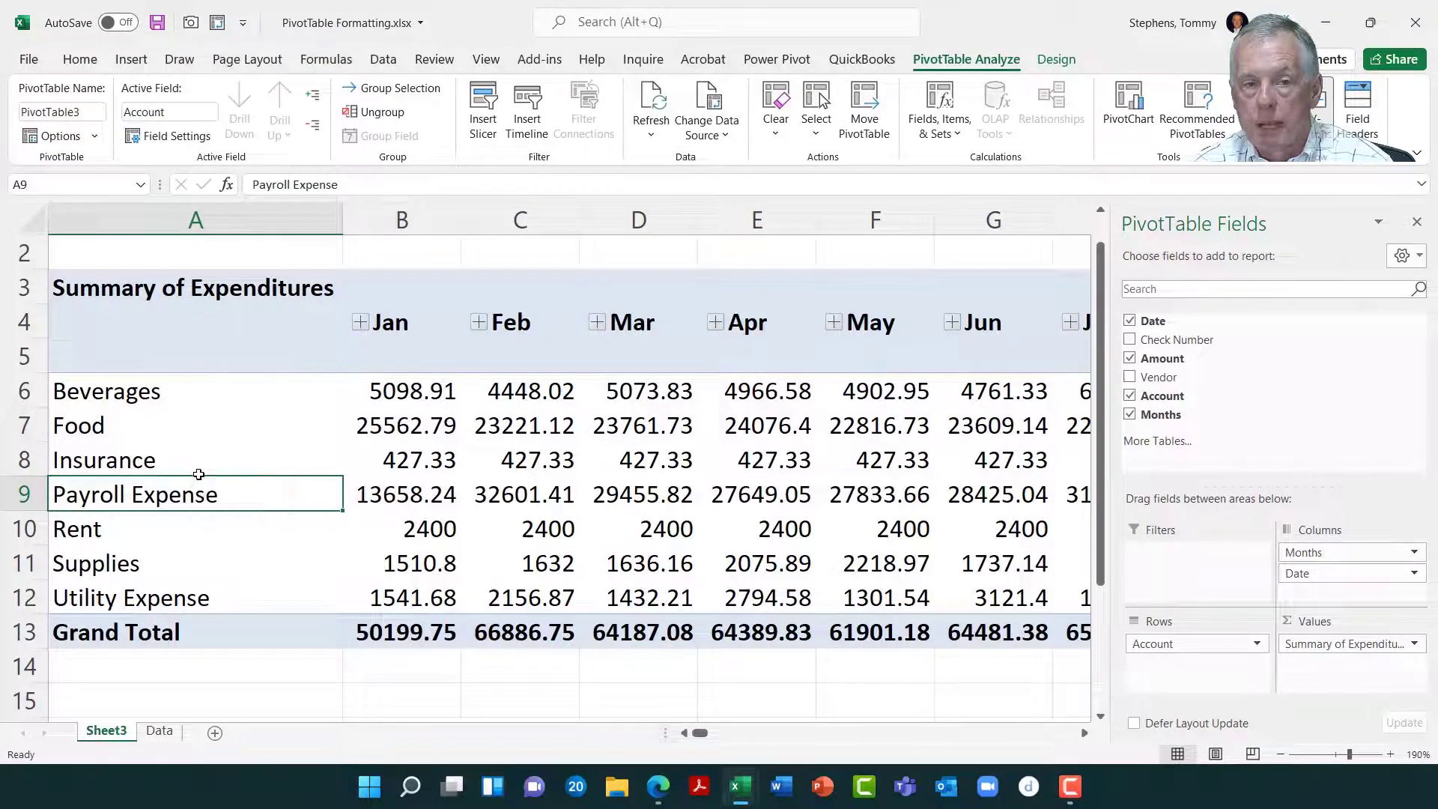
drag(198, 473, 200, 408)
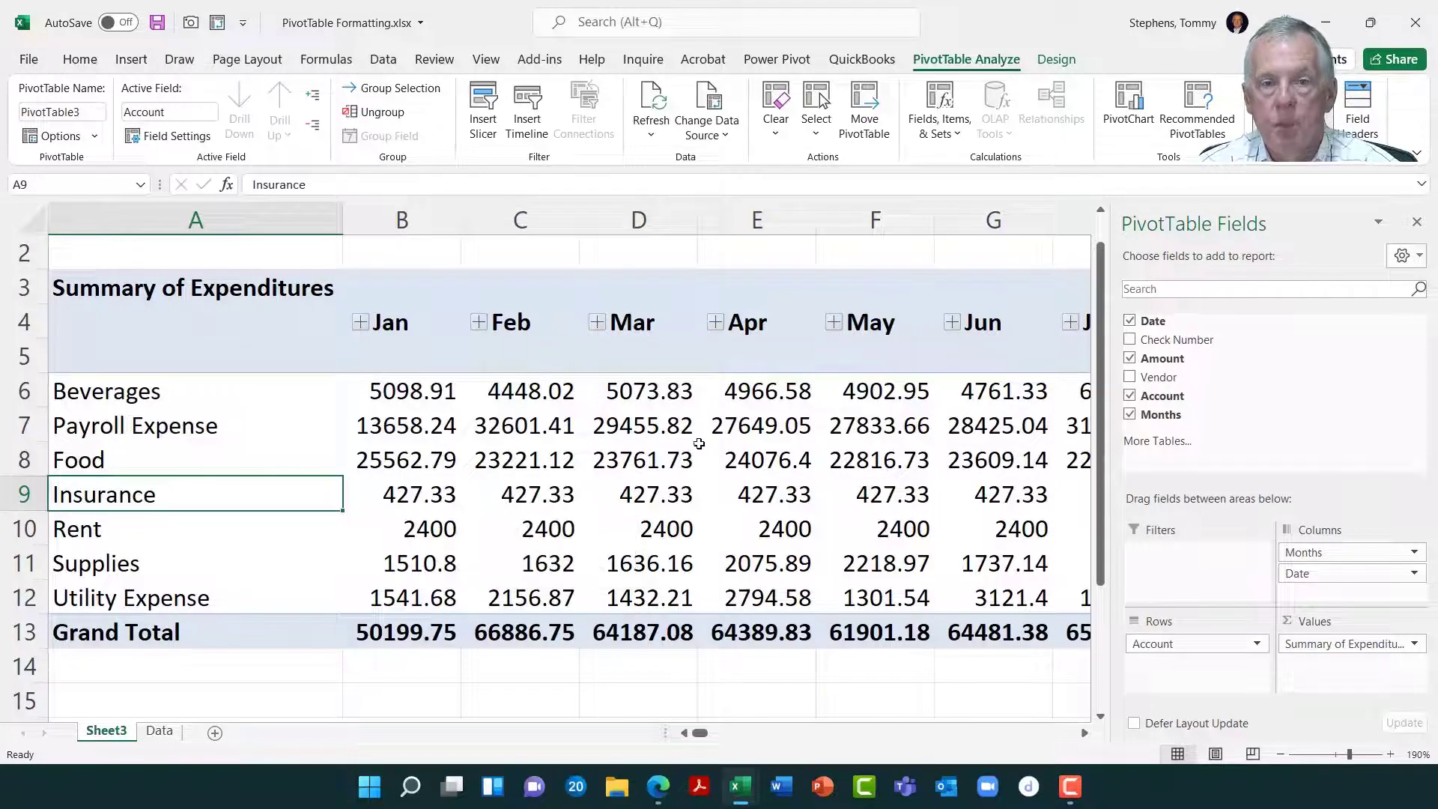
Apply the Light Blue, Pivot Style Medium 2 style to the PivotTable.
click(671, 462)
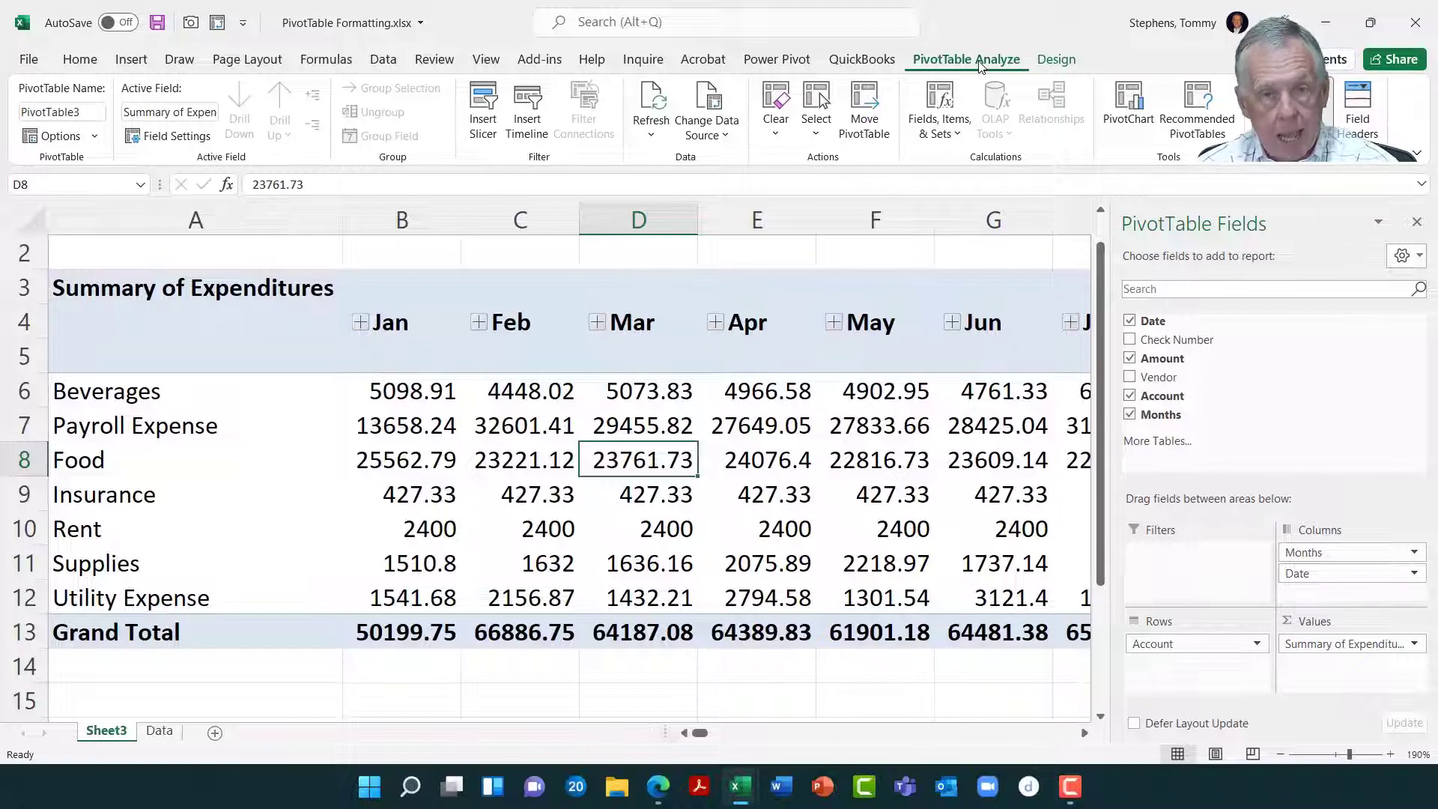
click(1057, 62)
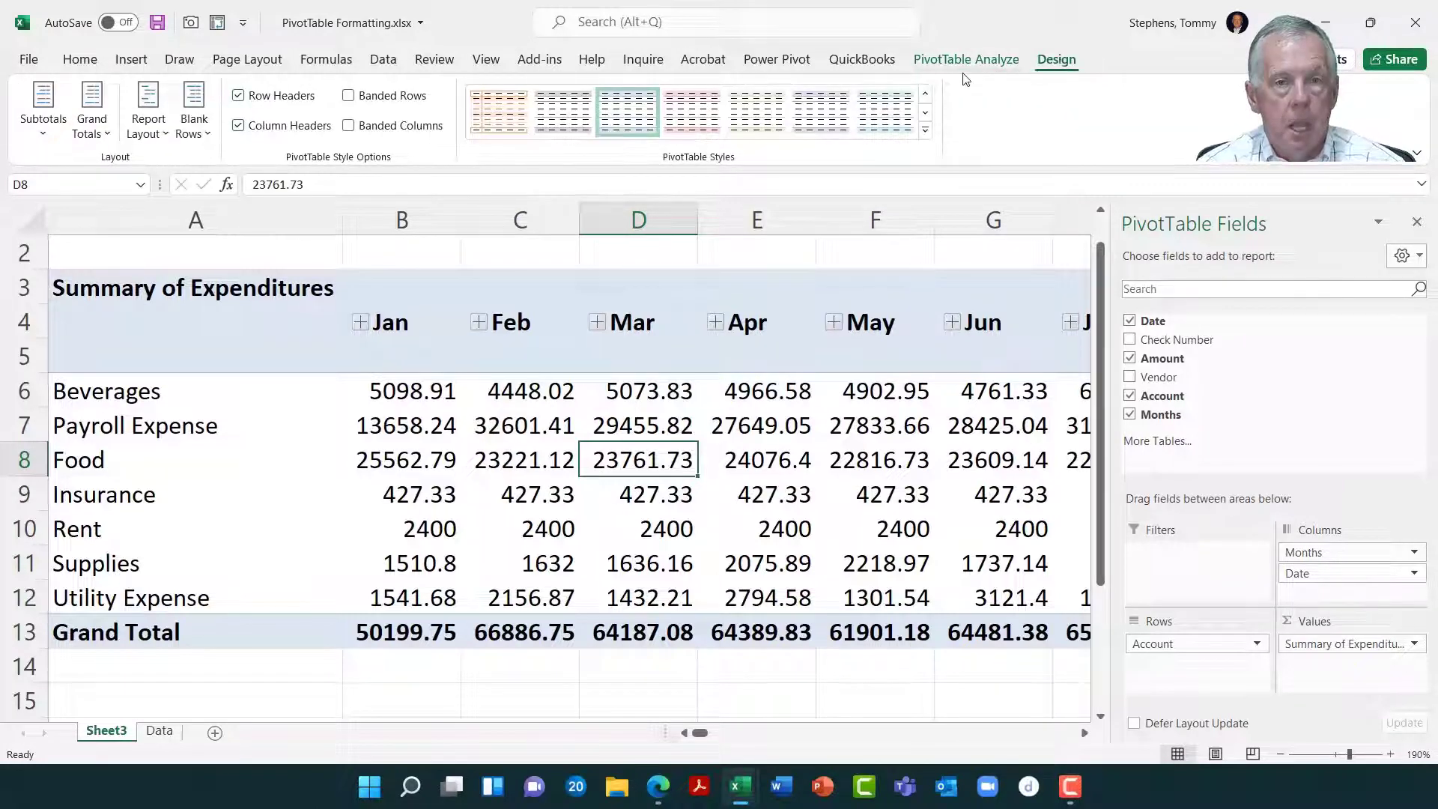
click(644, 118)
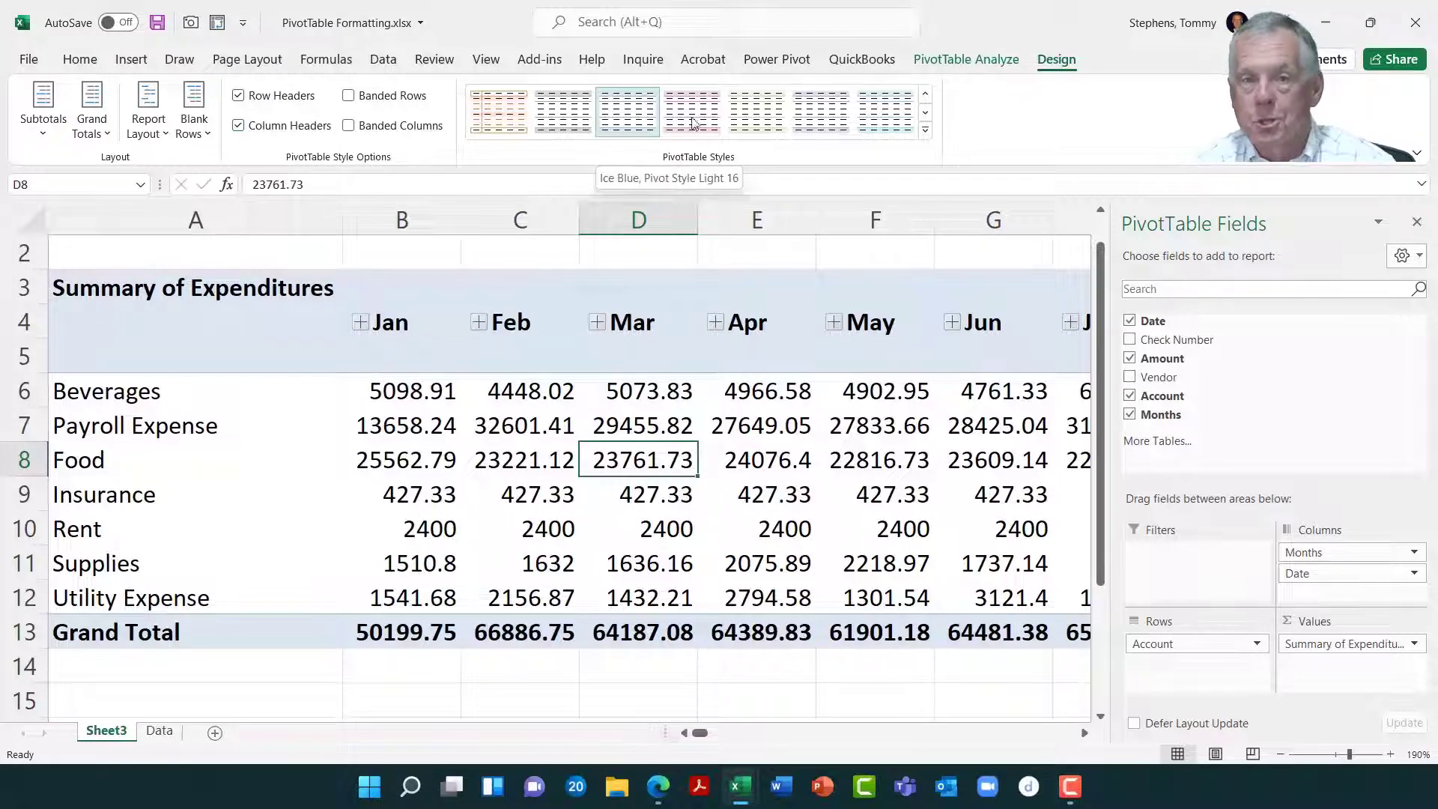
click(925, 135)
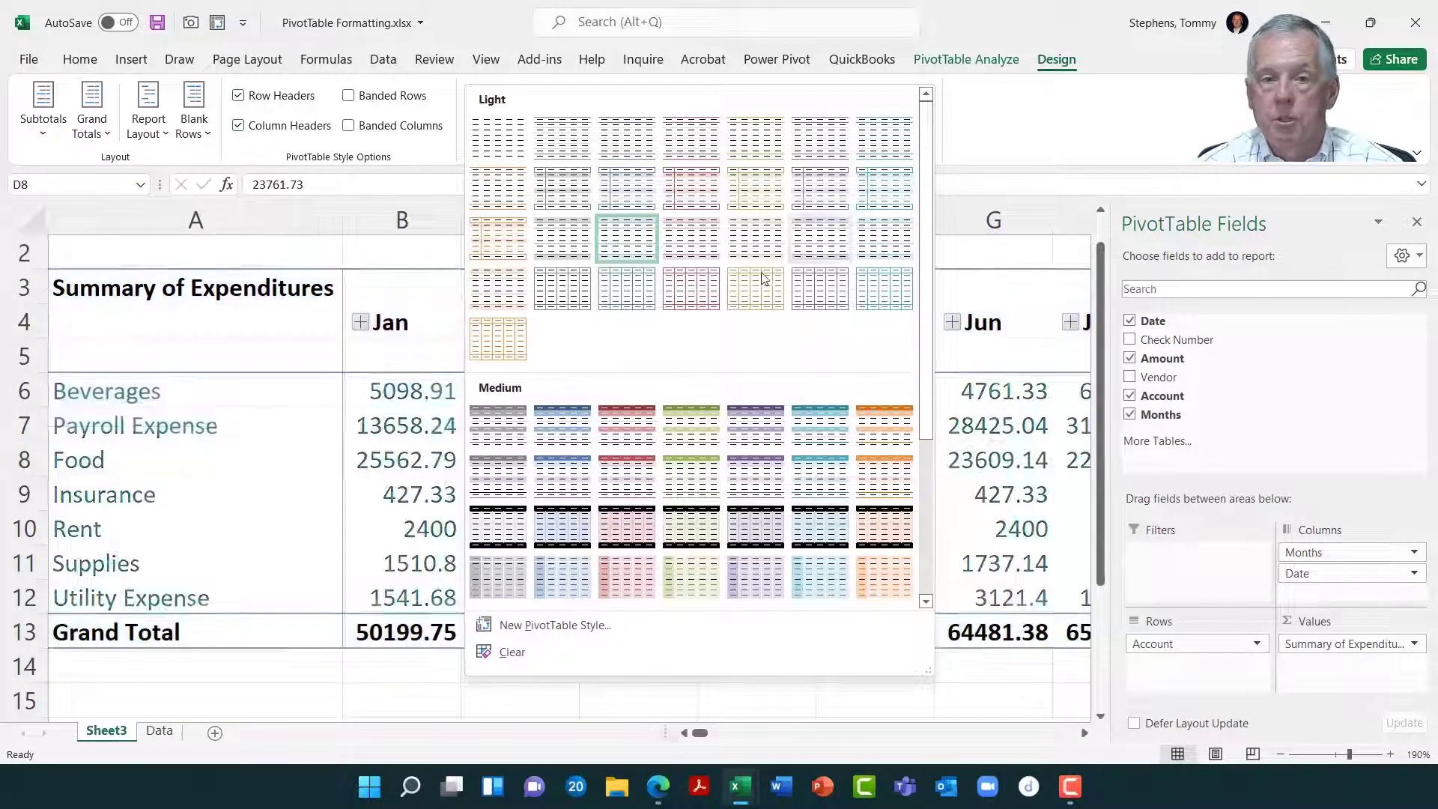
click(563, 436)
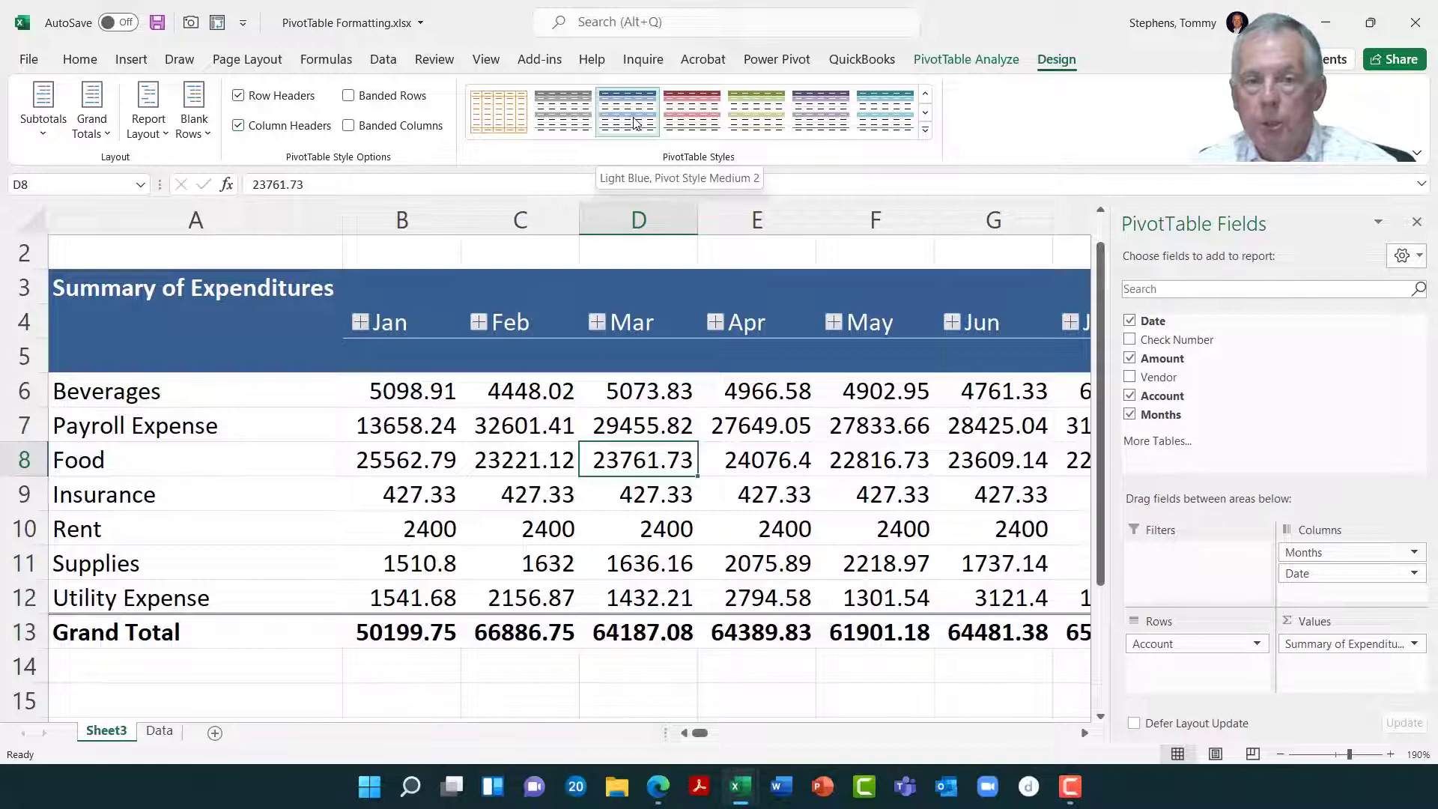
Browse the Light, Medium and Dark PivotTable styles and preview some of them without applying any.
click(927, 130)
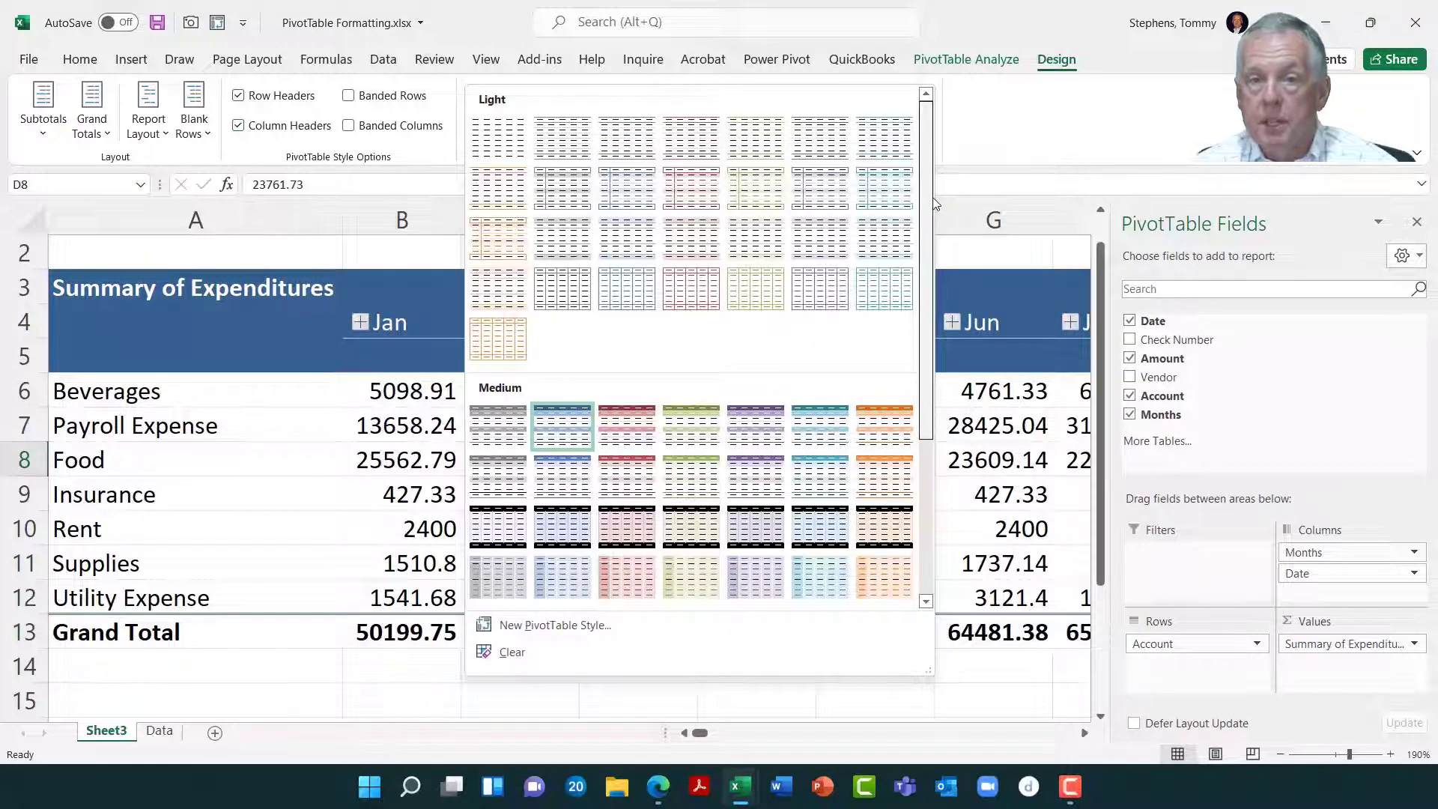
scroll(934, 318, down, 3)
scroll(934, 318, down, 1)
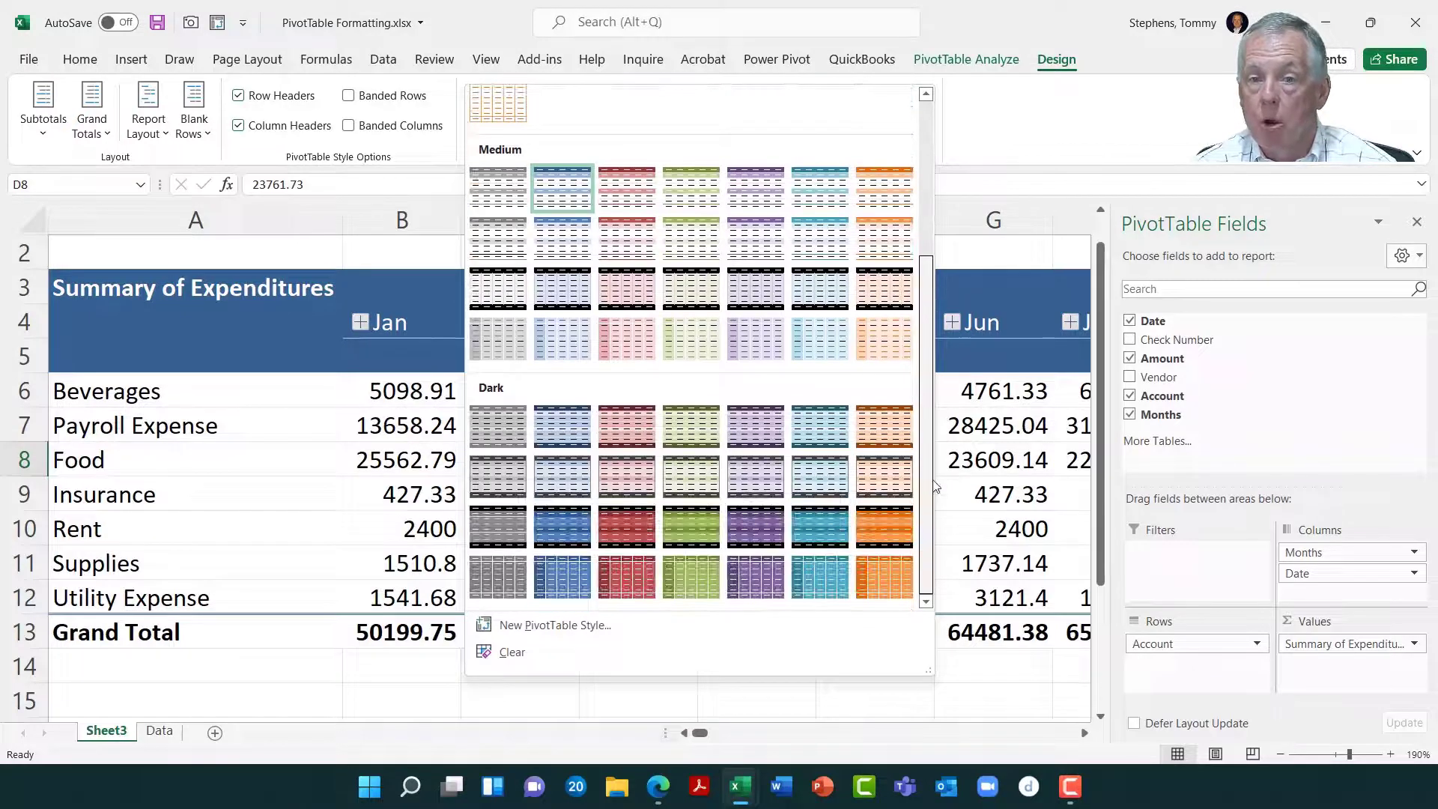
drag(928, 339, 922, 166)
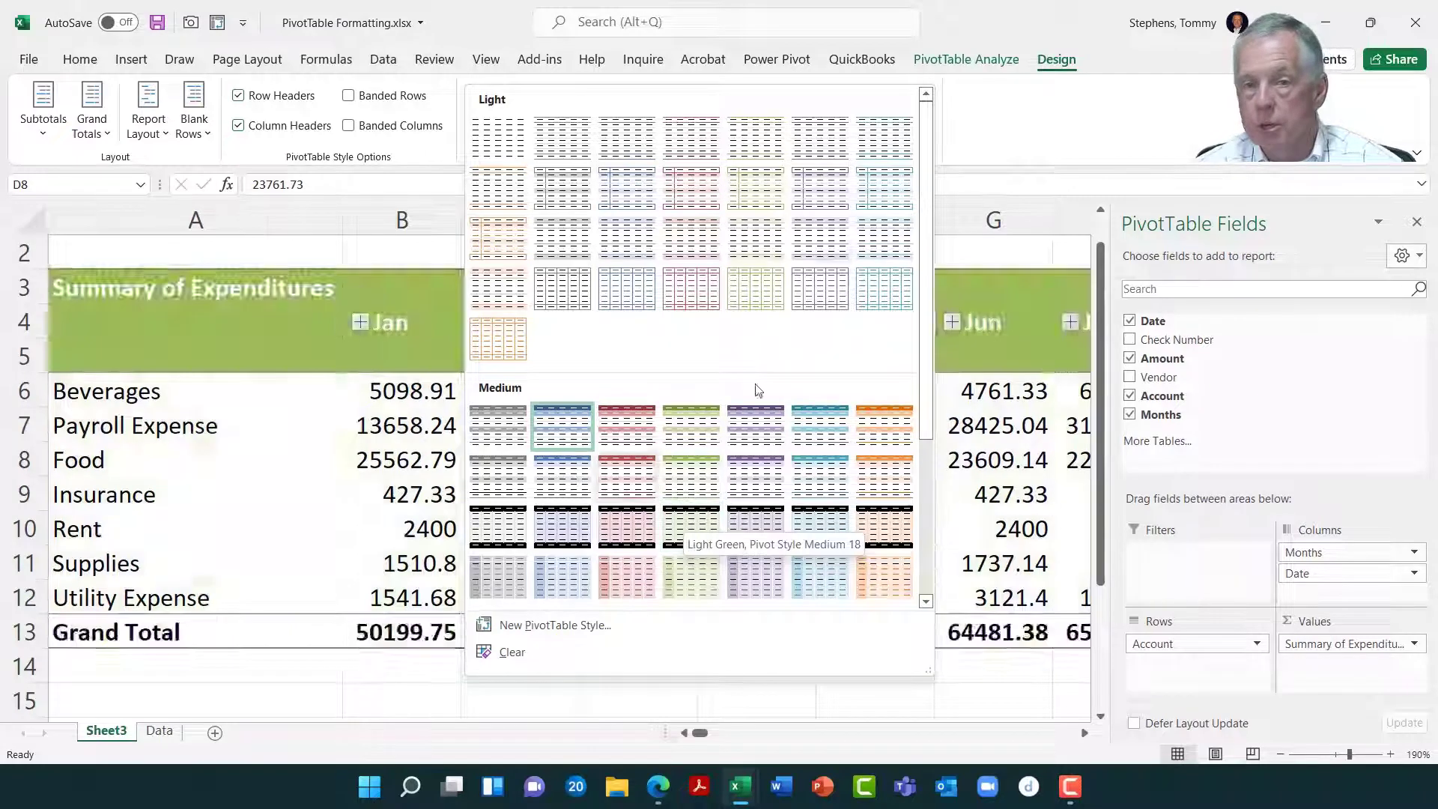
key(Escape)
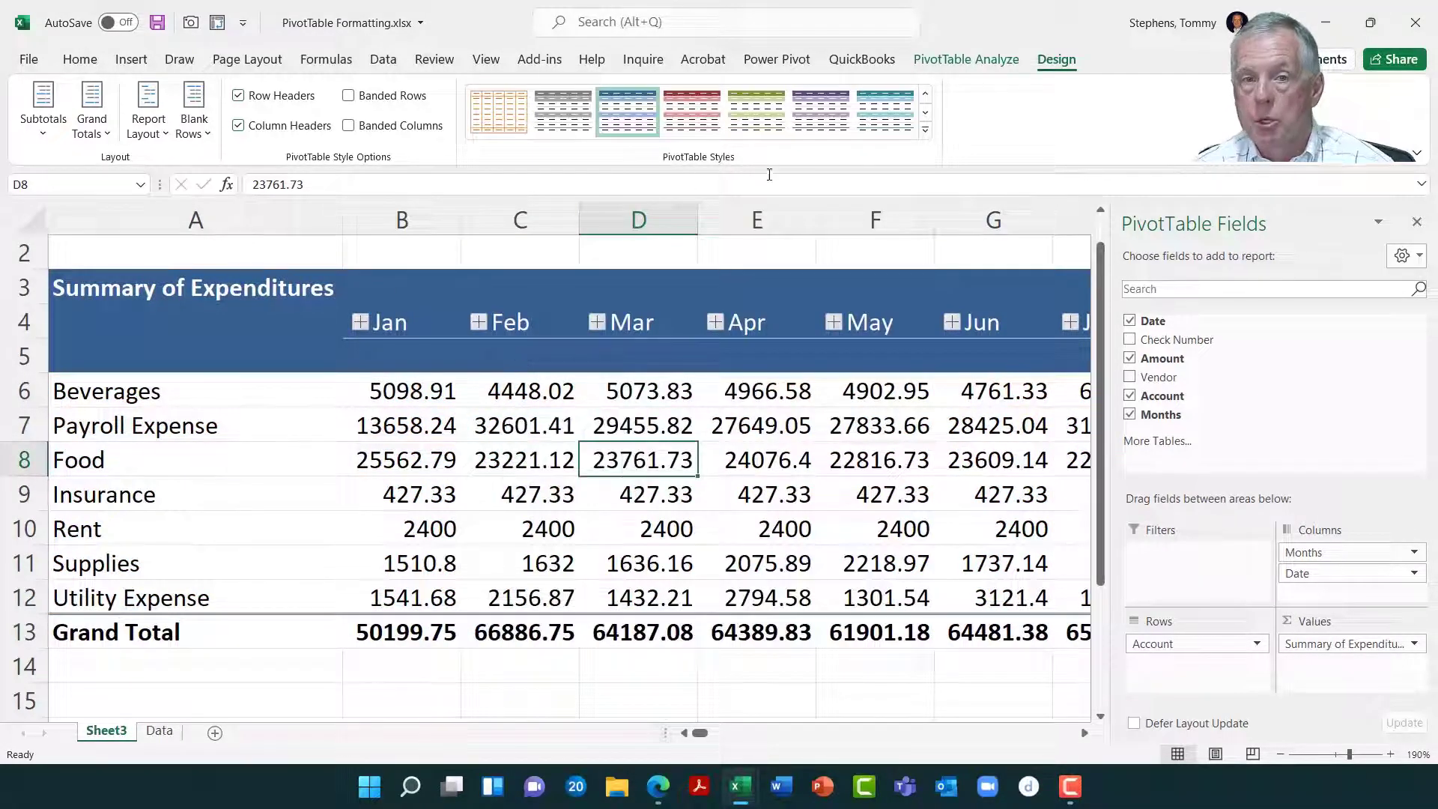
Start a new custom PivotTable style and name it Test.
click(926, 133)
drag(925, 136, 942, 382)
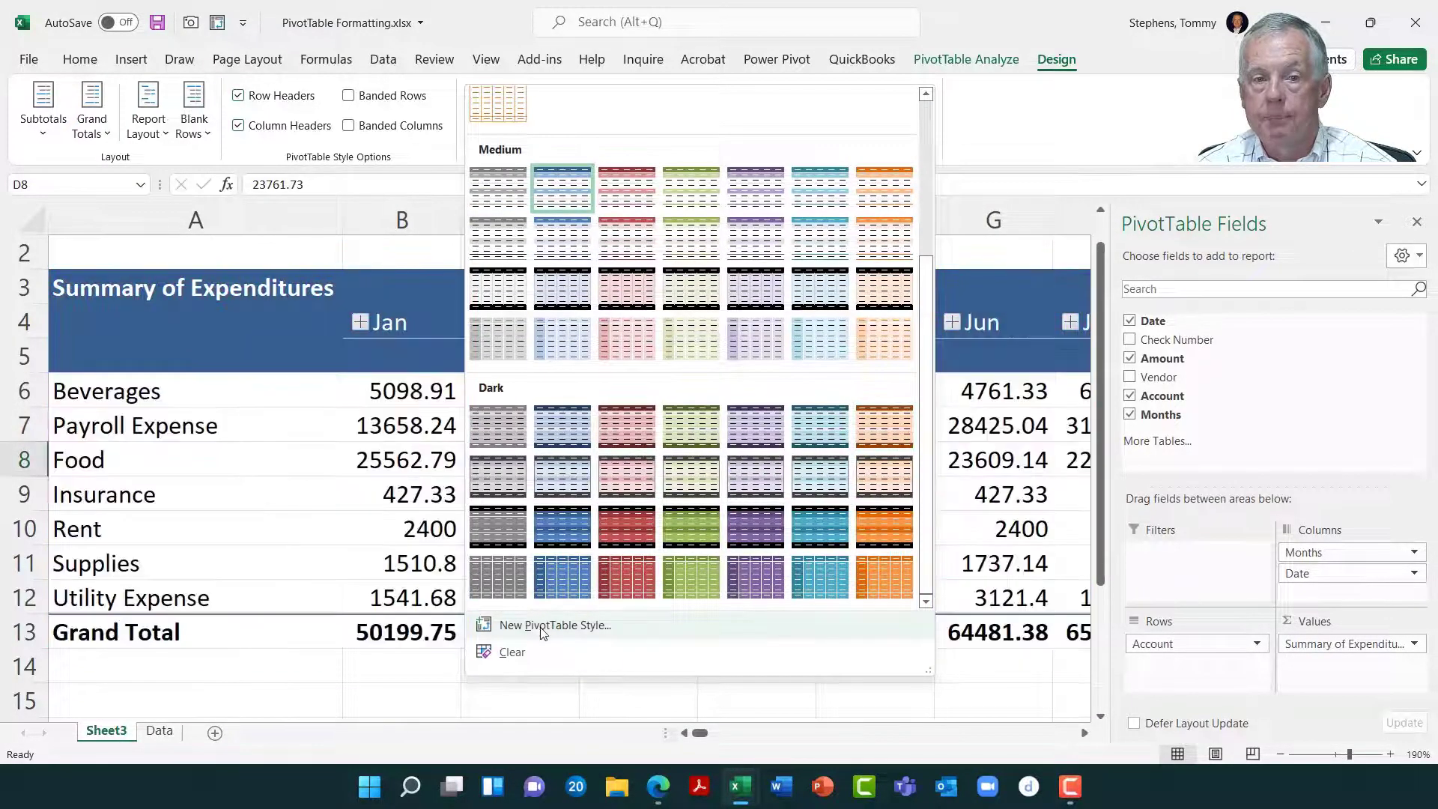
click(543, 629)
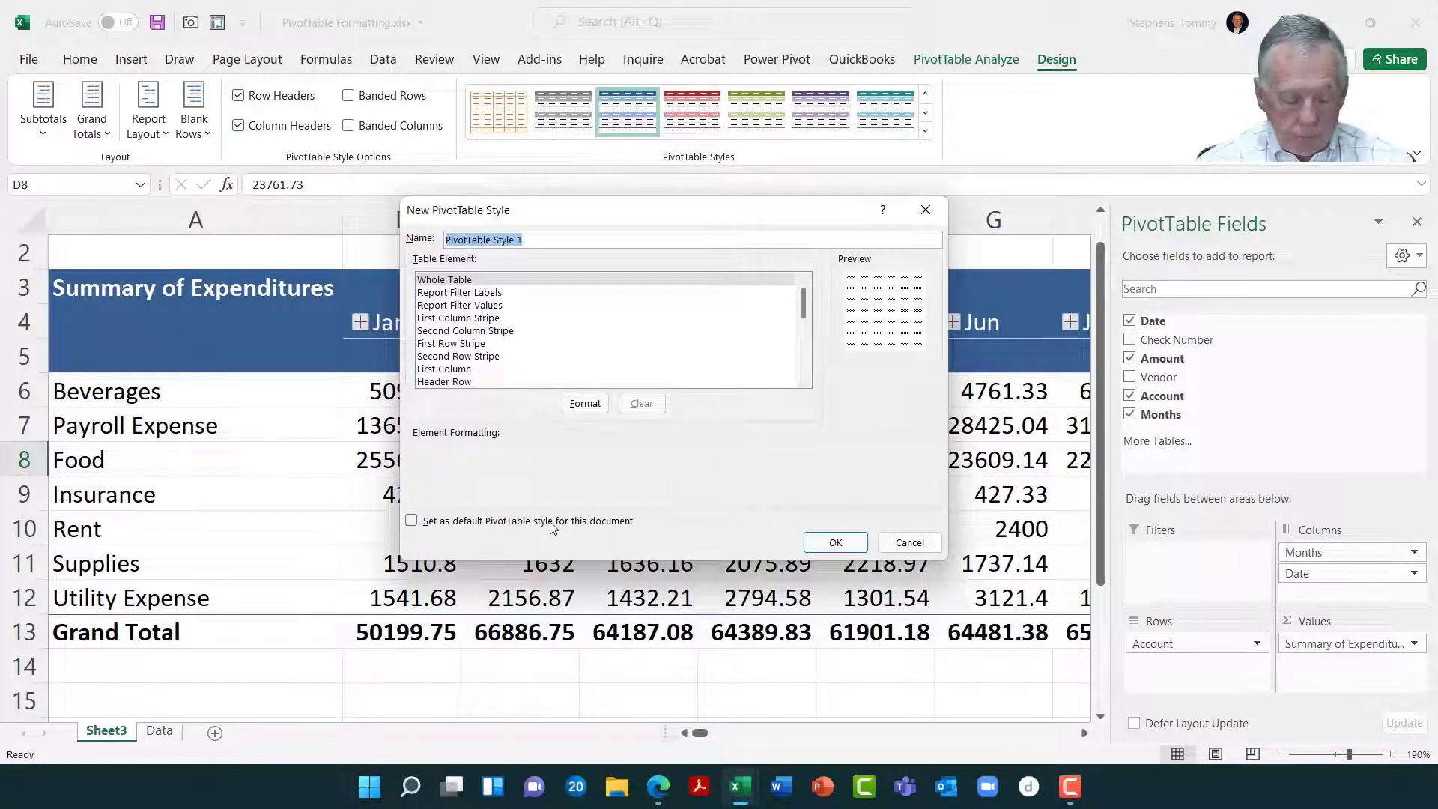
text(Test)
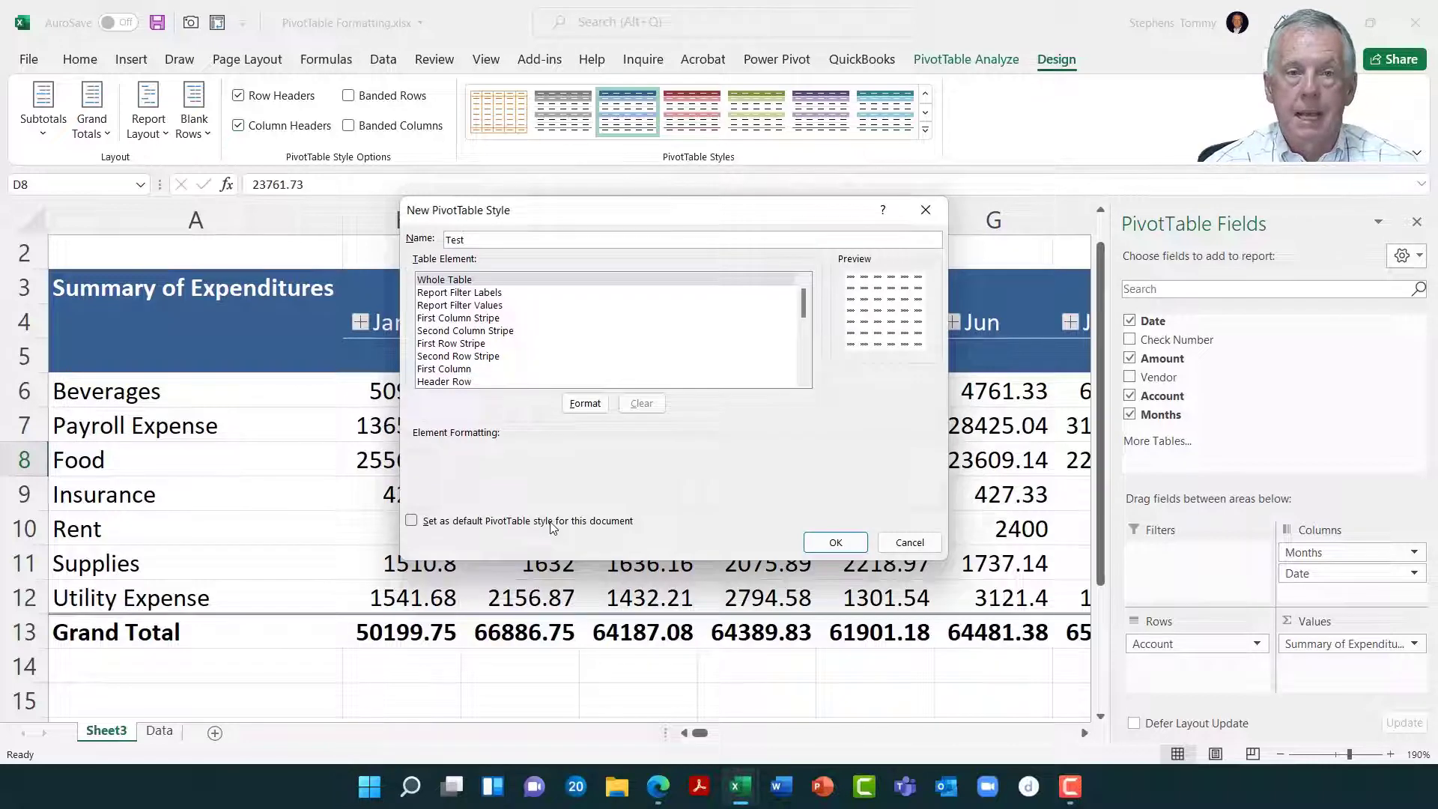
key(Tab)
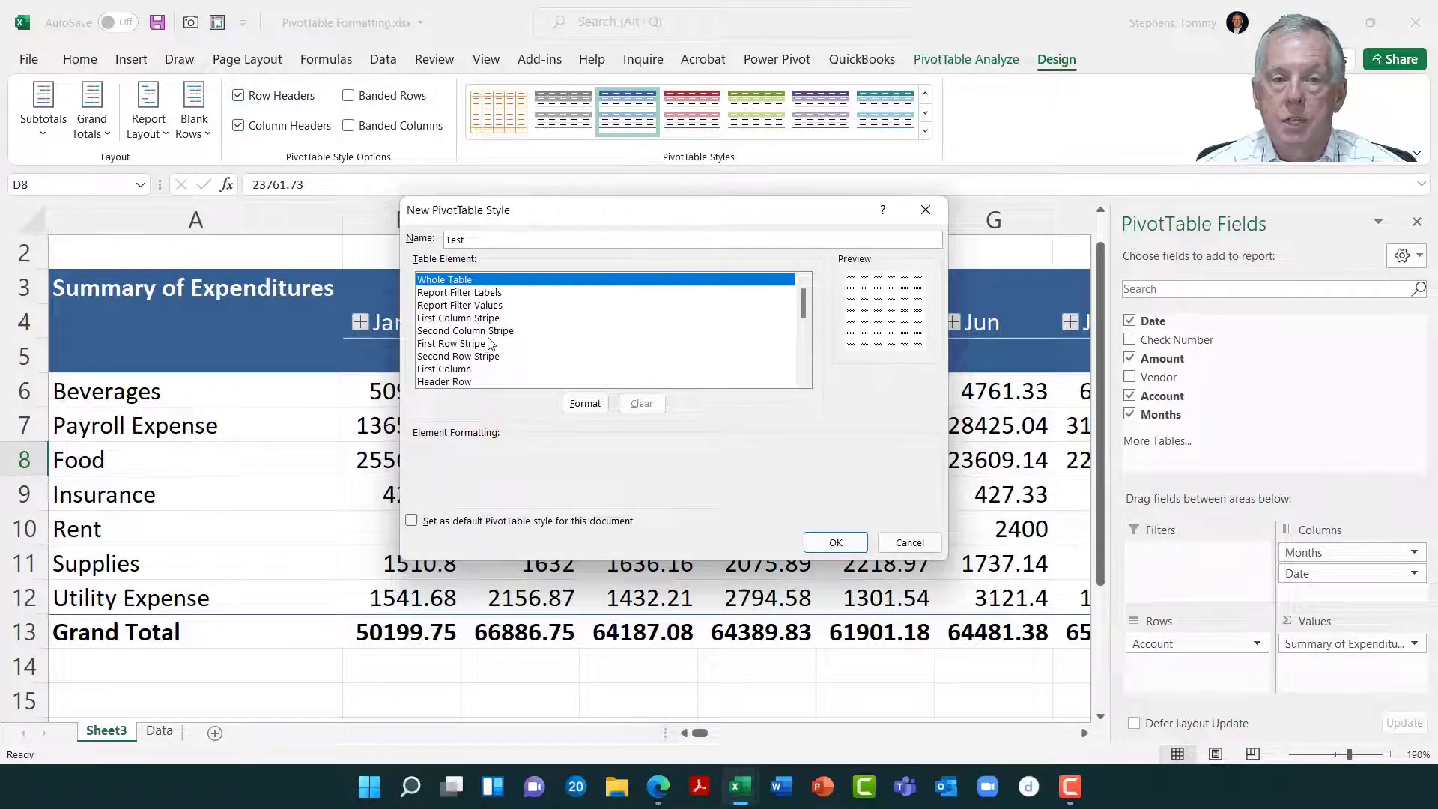
Review the table elements available for the Test style and give its First Column element a light gray fill.
scroll(490, 362, down, 1)
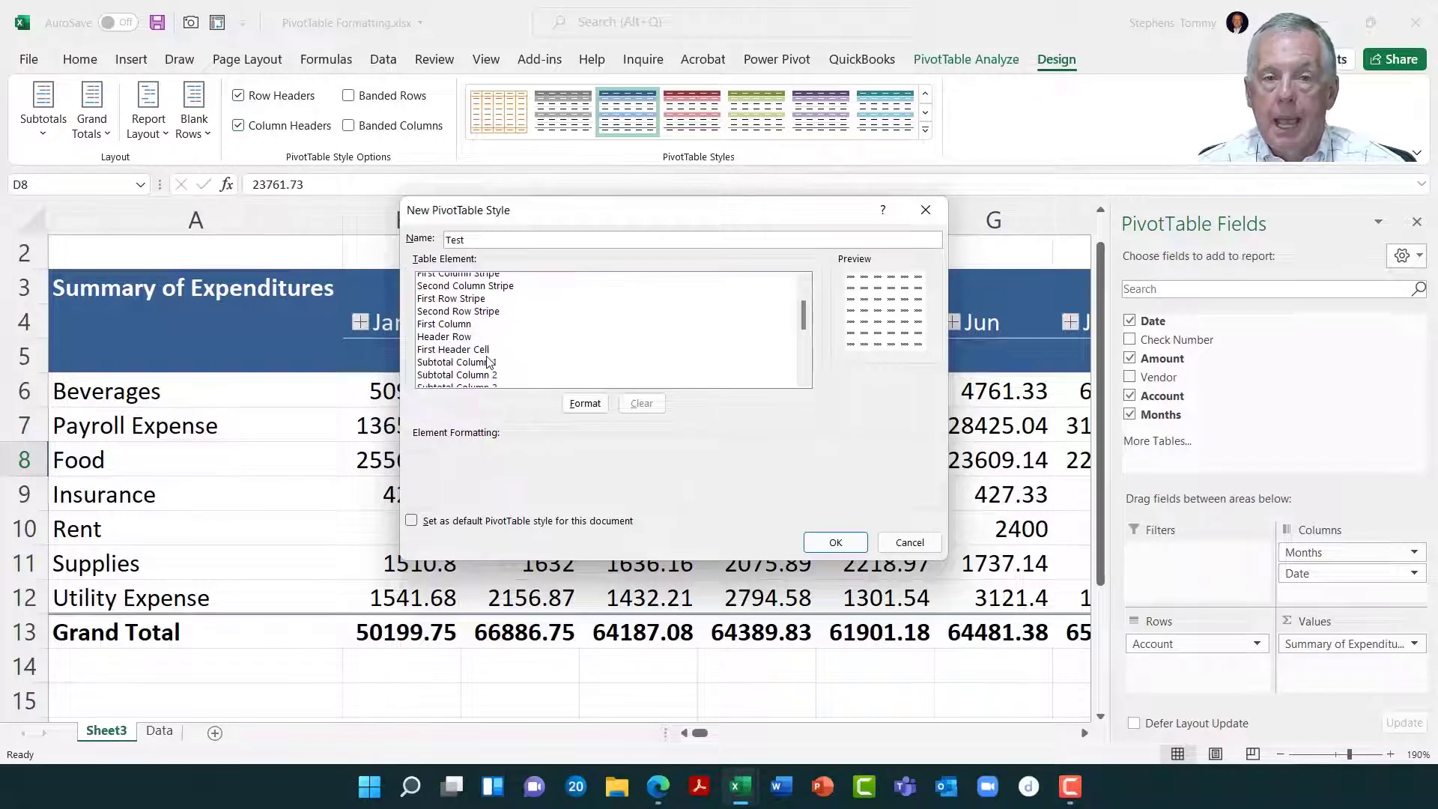
scroll(488, 363, down, 2)
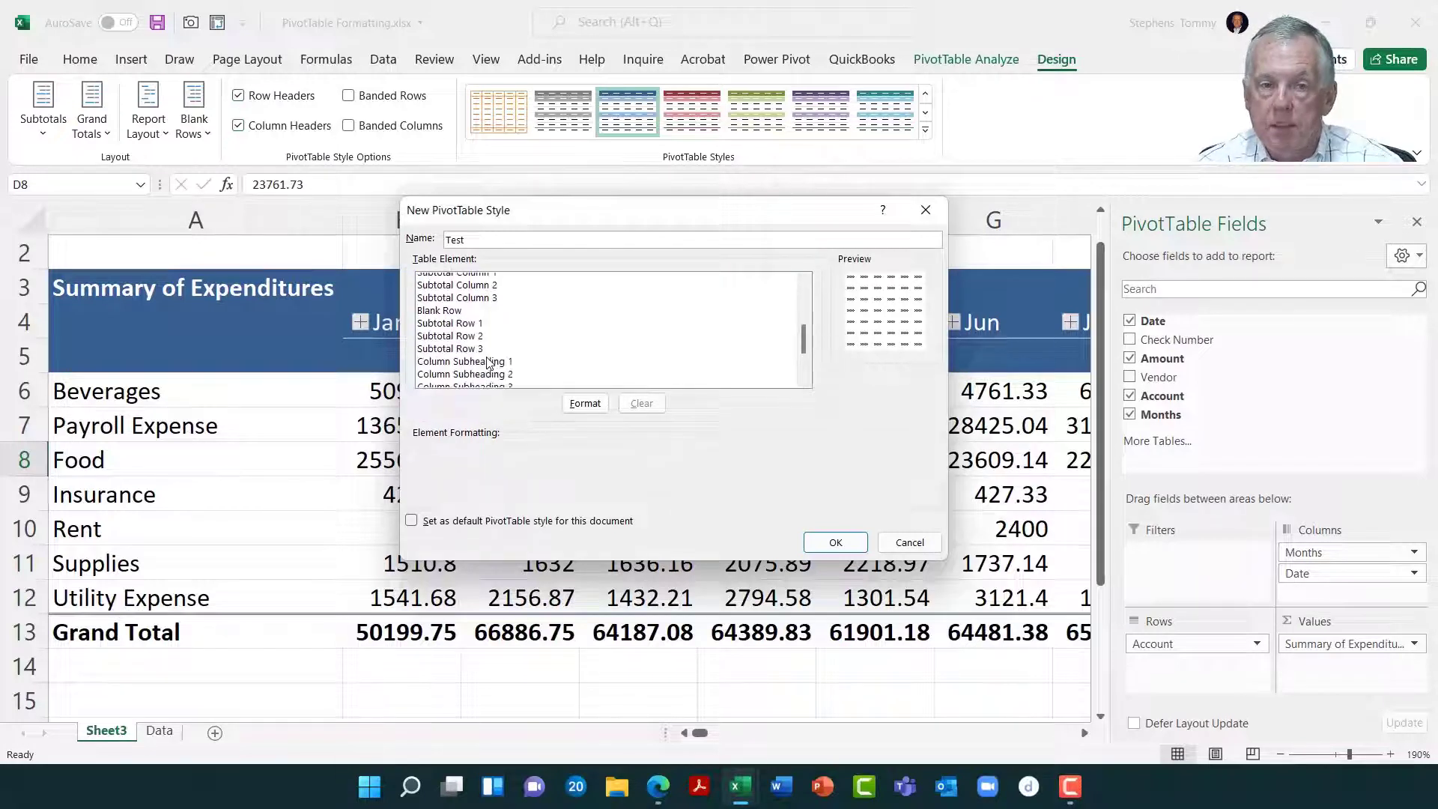
scroll(488, 363, up, 4)
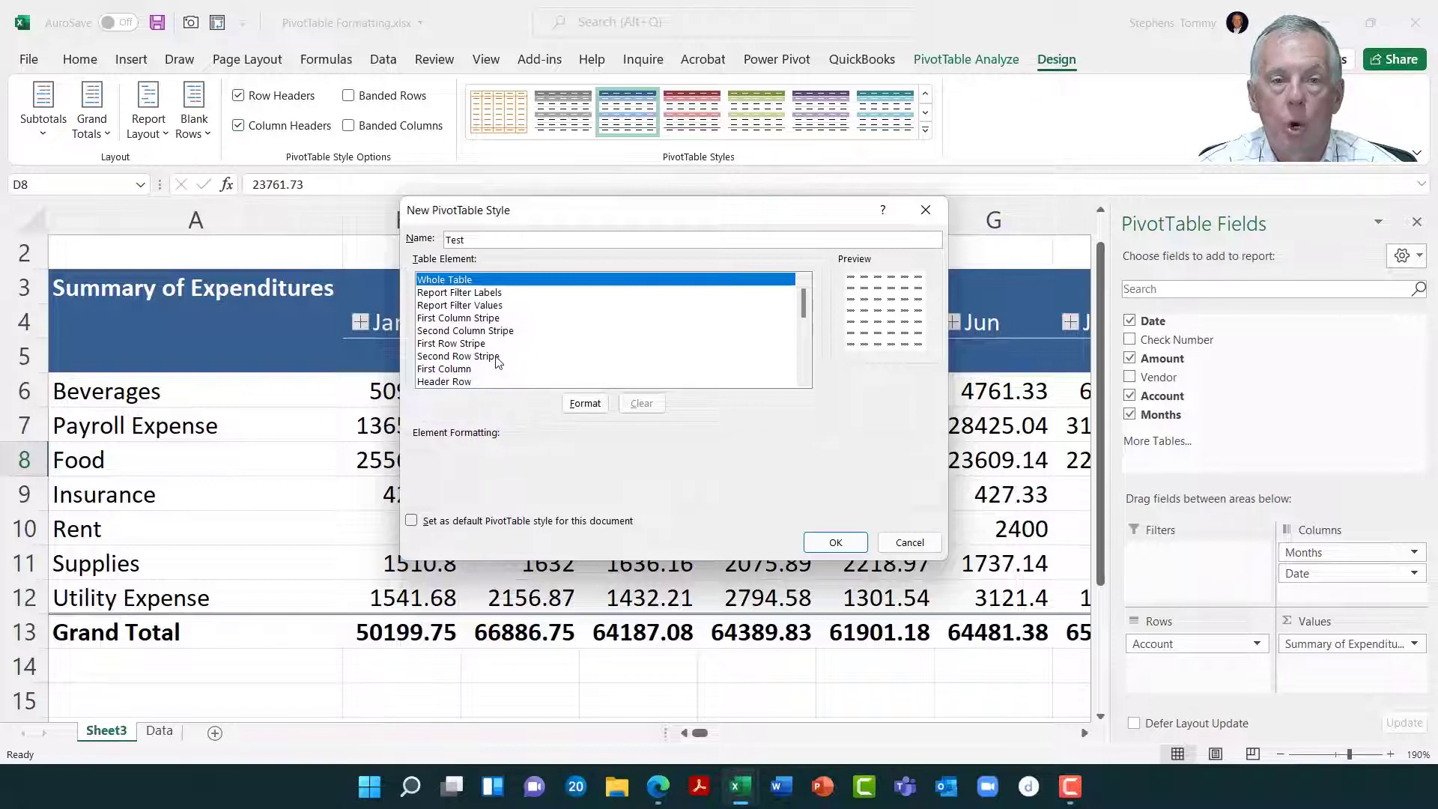
click(458, 369)
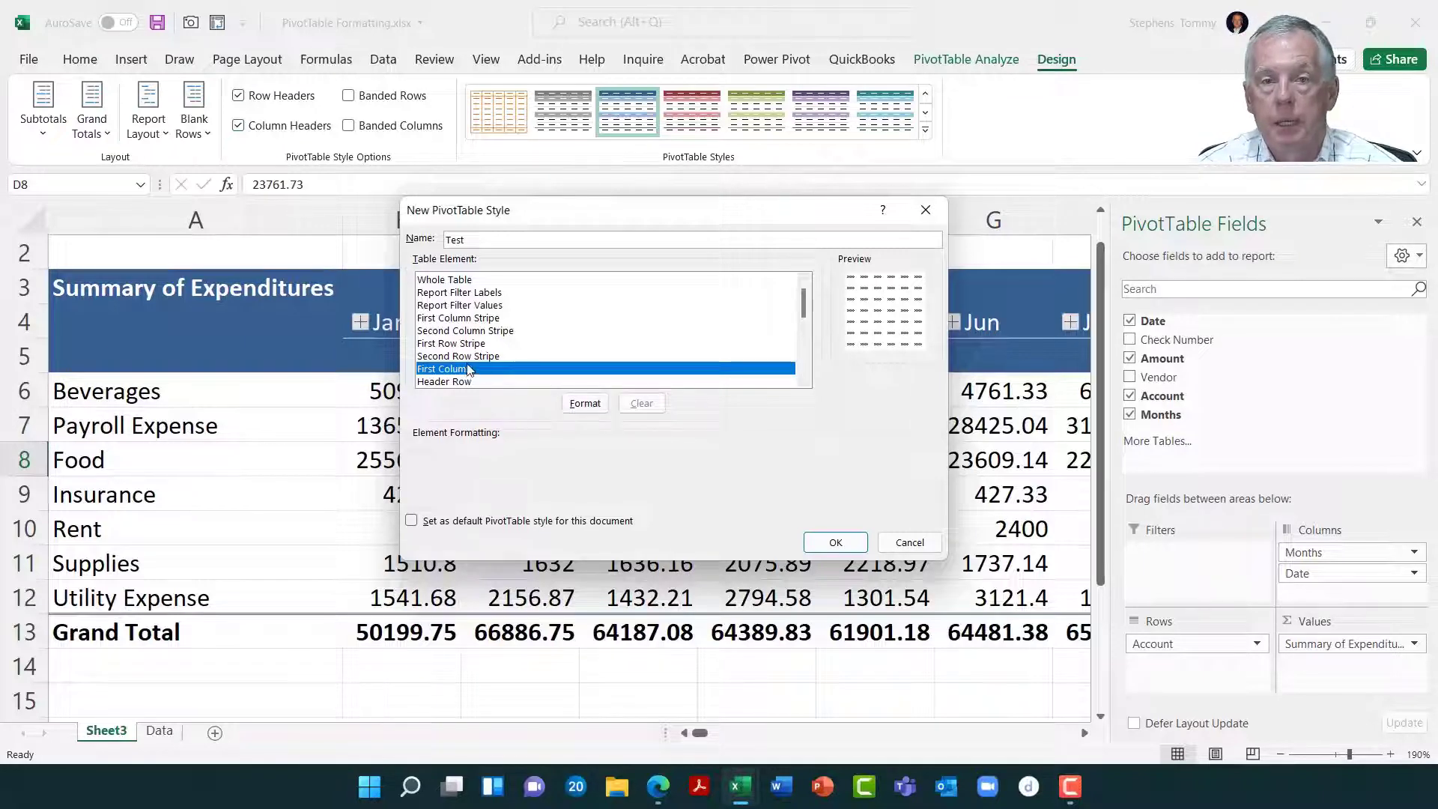
click(578, 405)
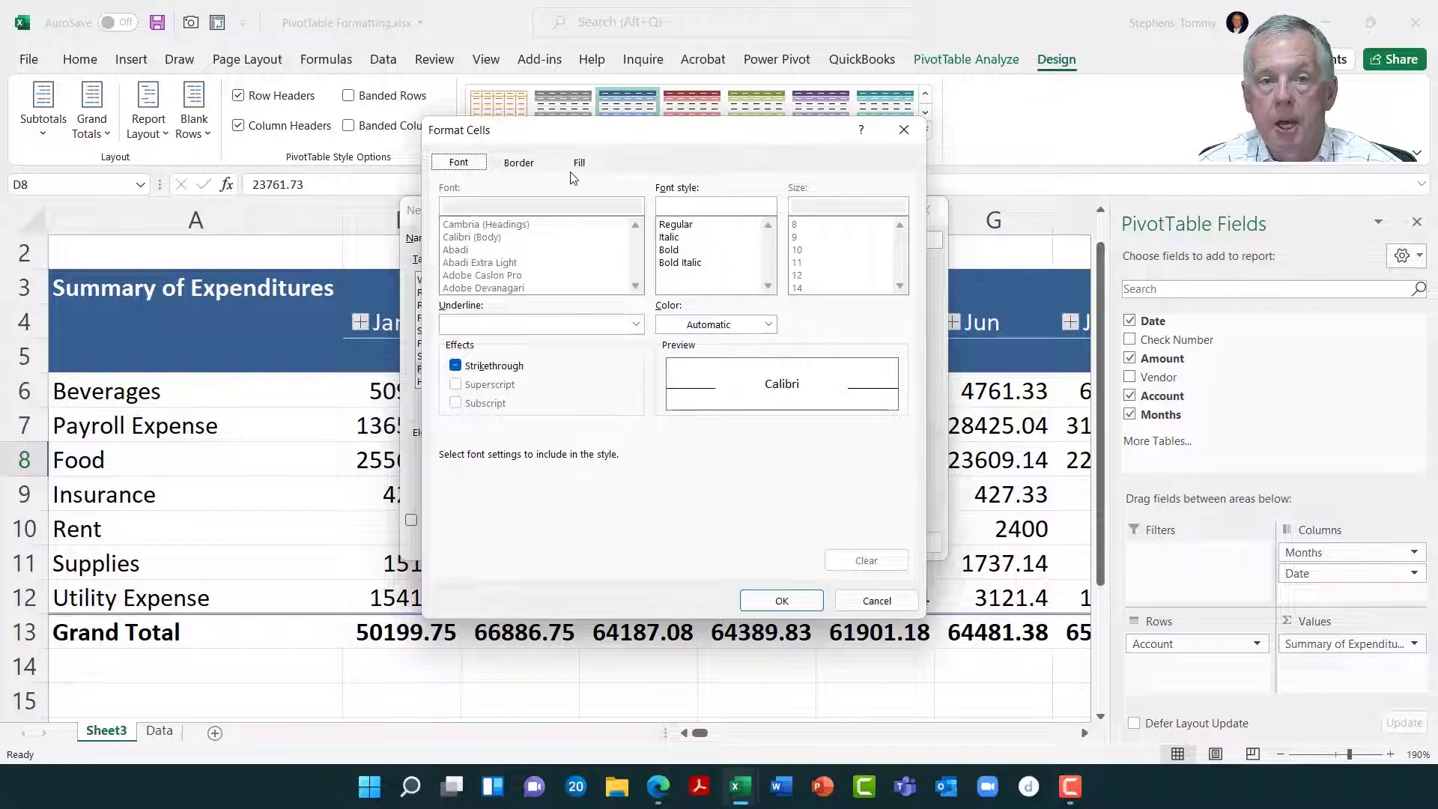
click(581, 163)
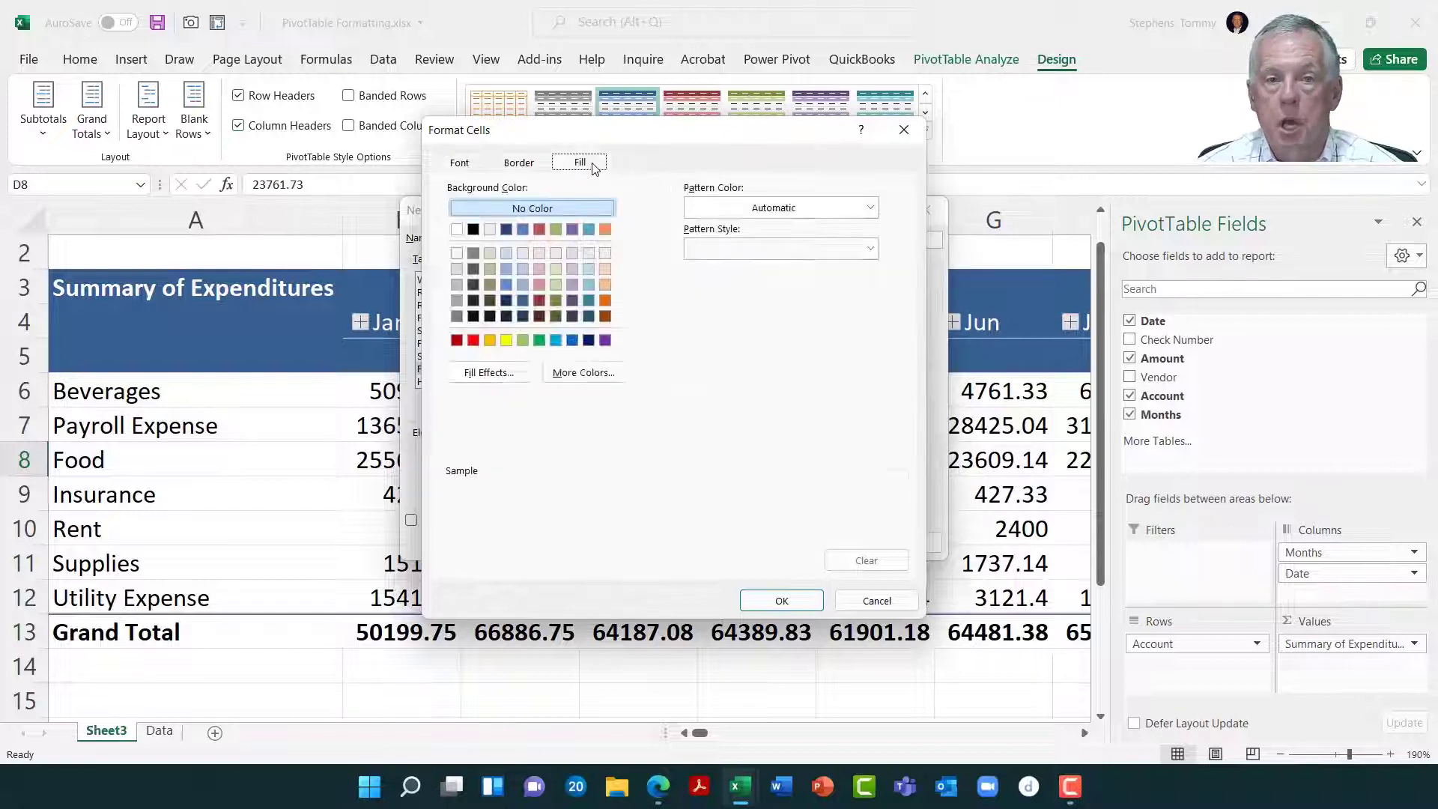
click(459, 271)
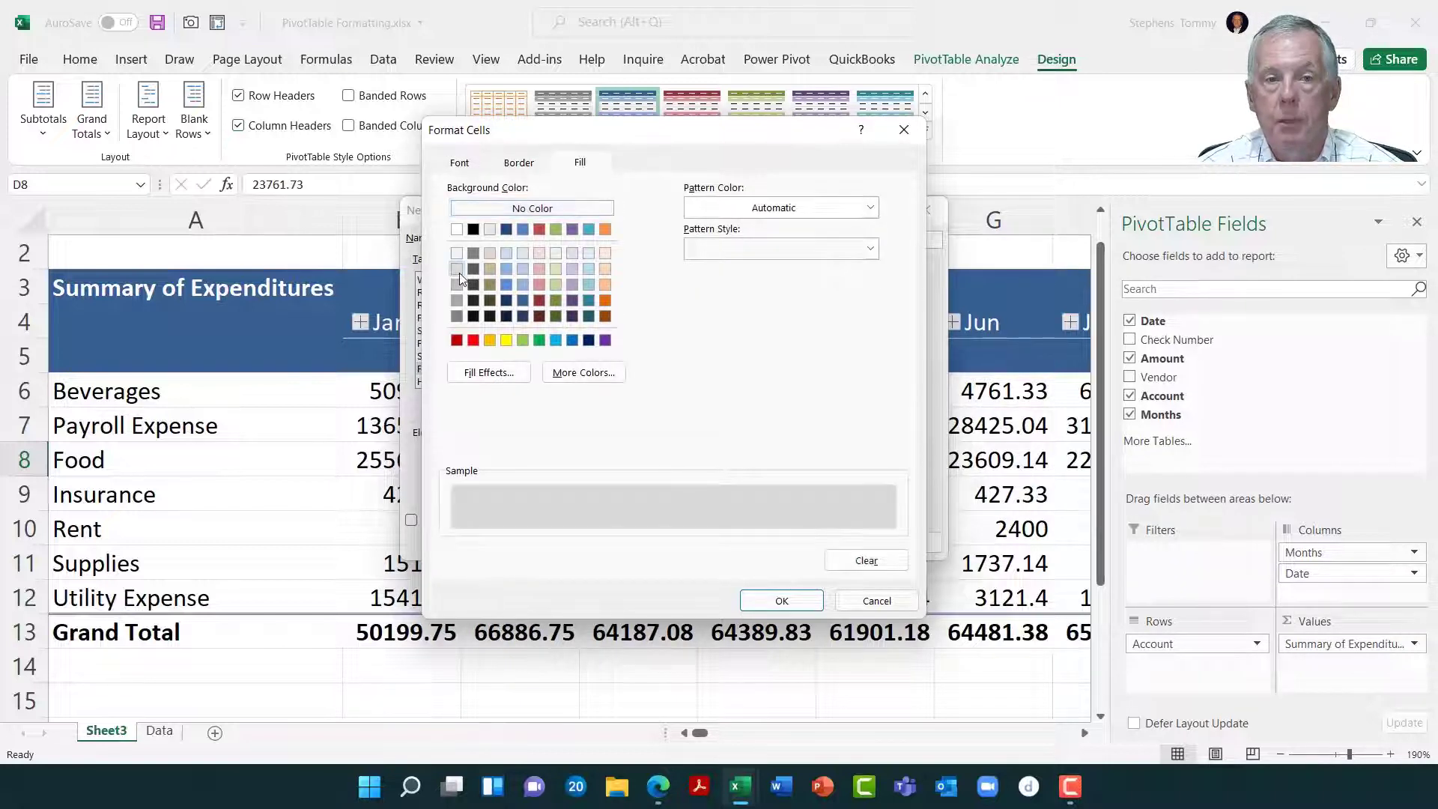
click(780, 600)
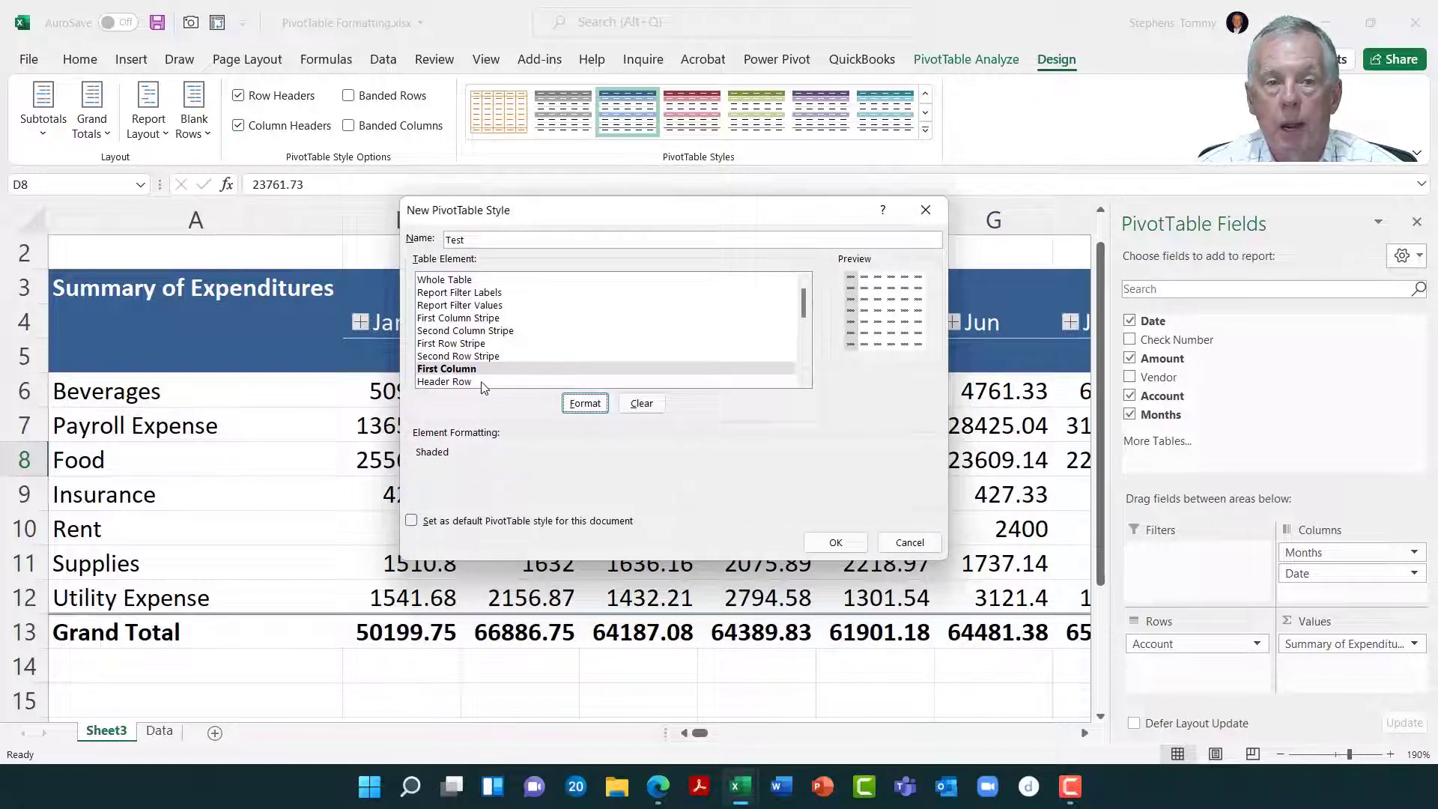
Give the Header Row element of the Test style a yellow fill and save the new style.
click(458, 382)
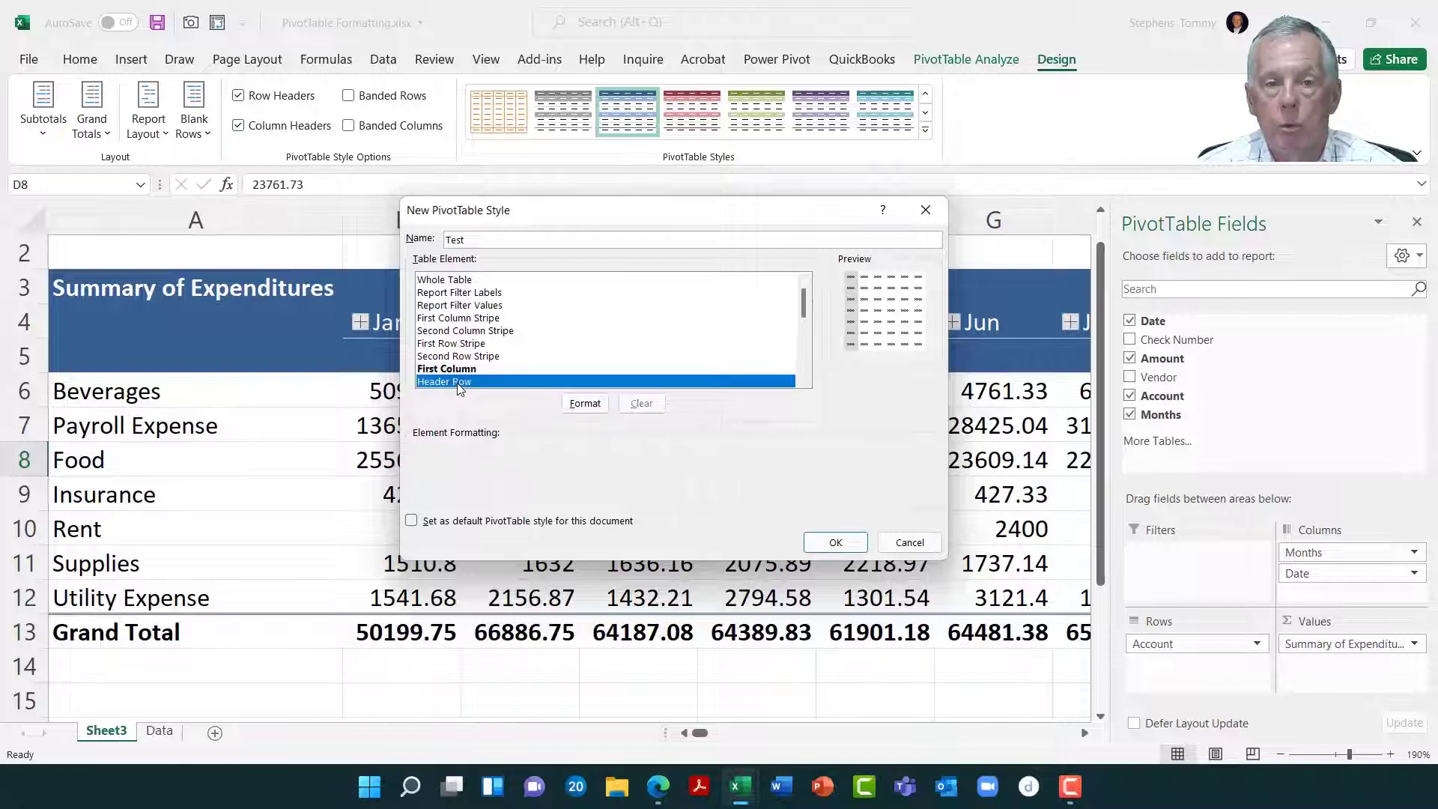
click(585, 408)
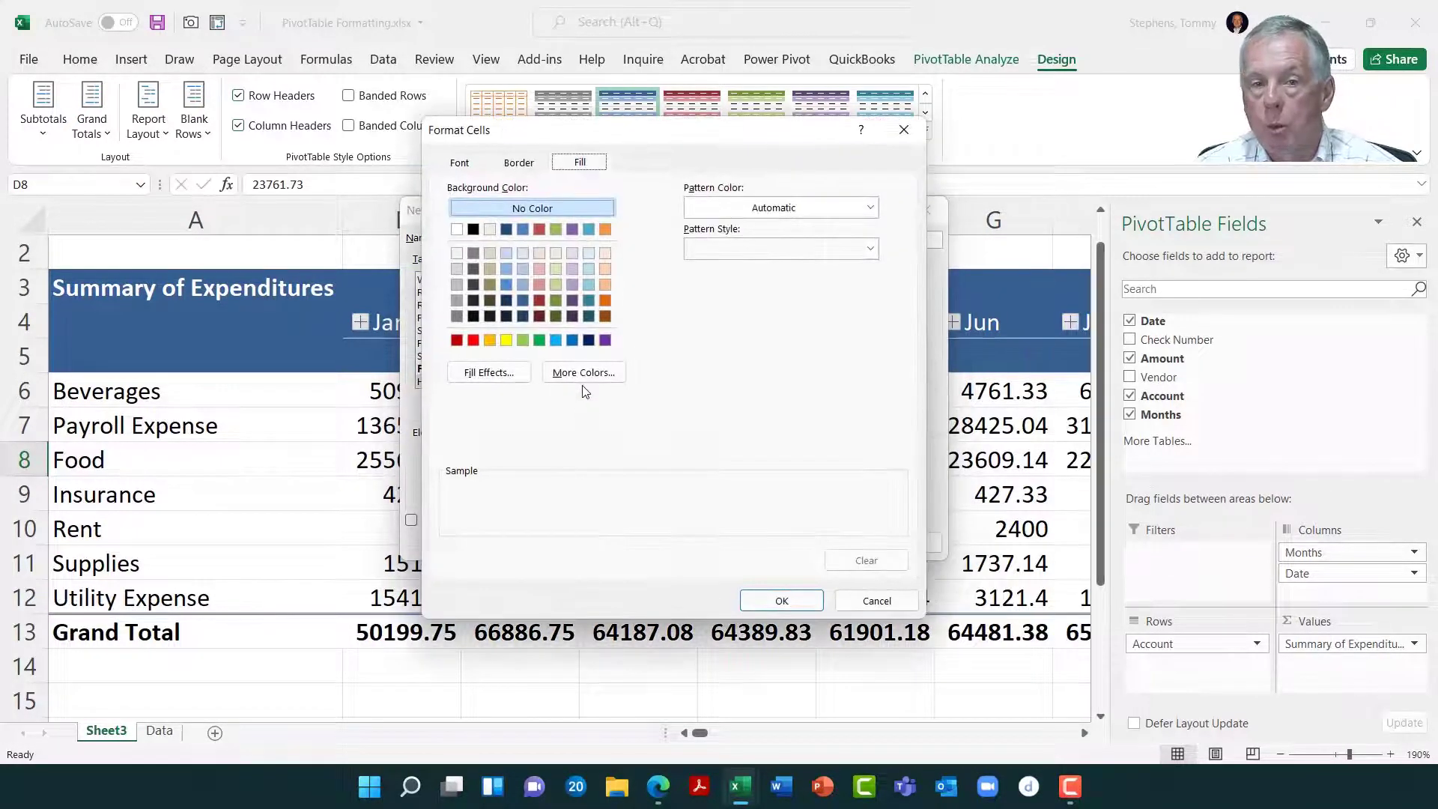
click(506, 340)
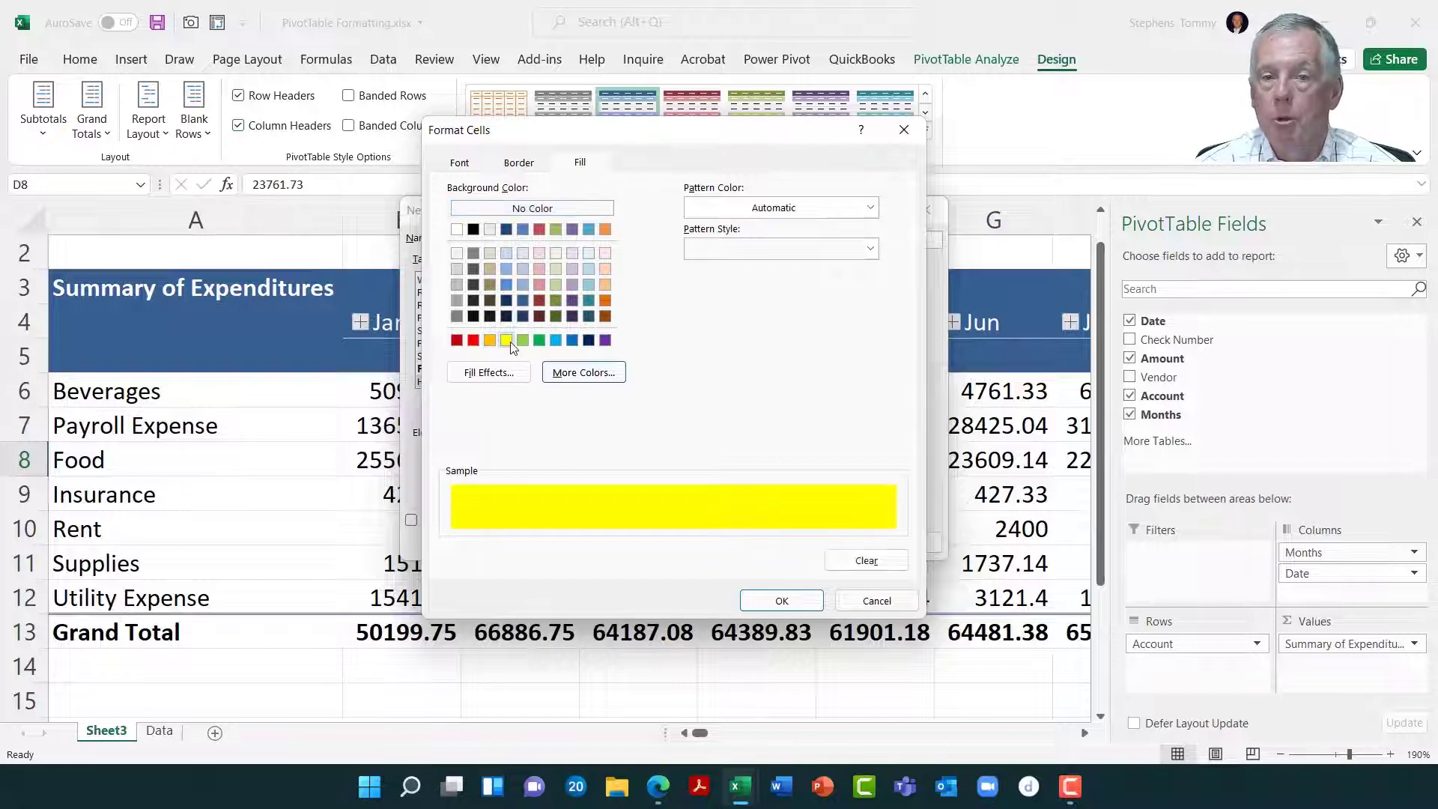
click(781, 600)
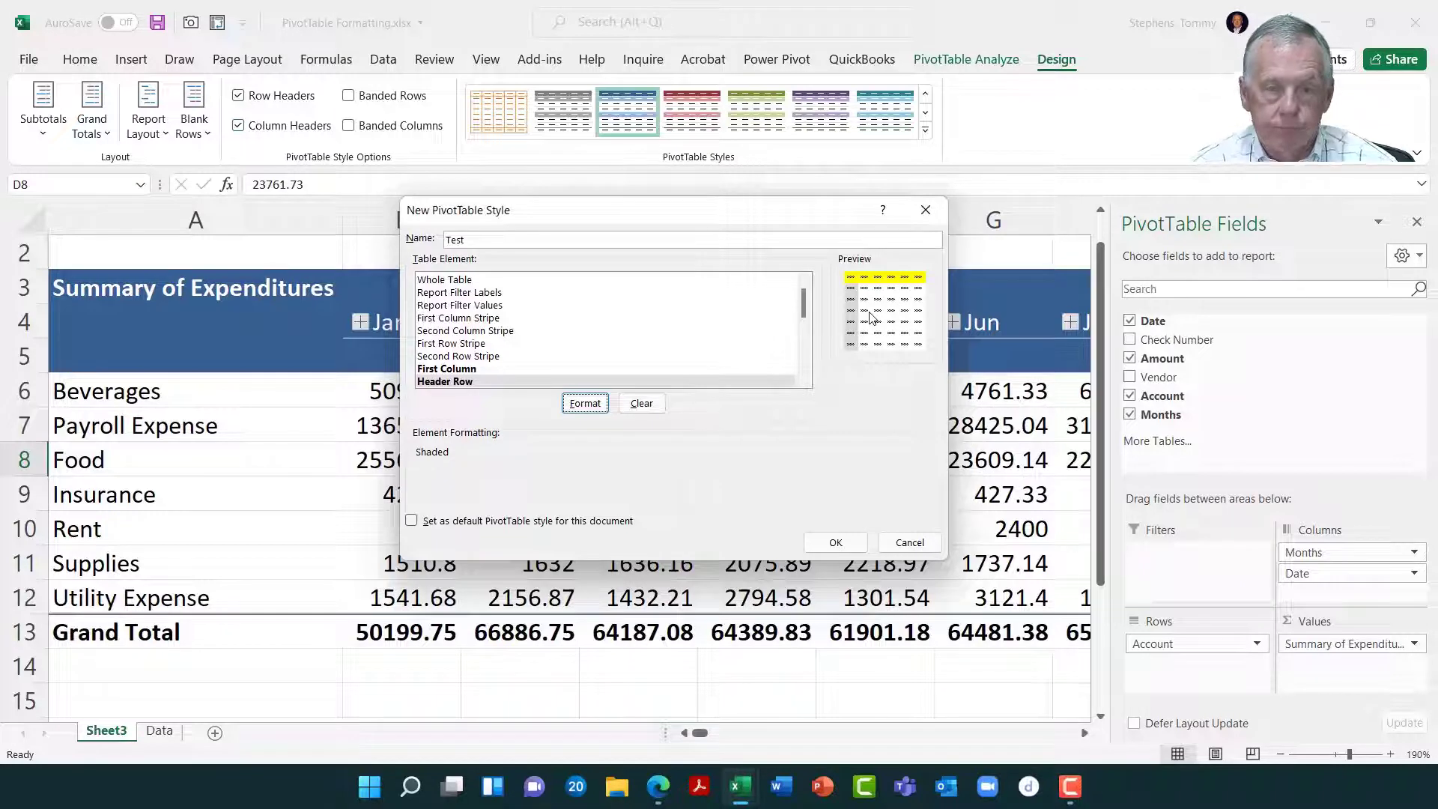
click(849, 549)
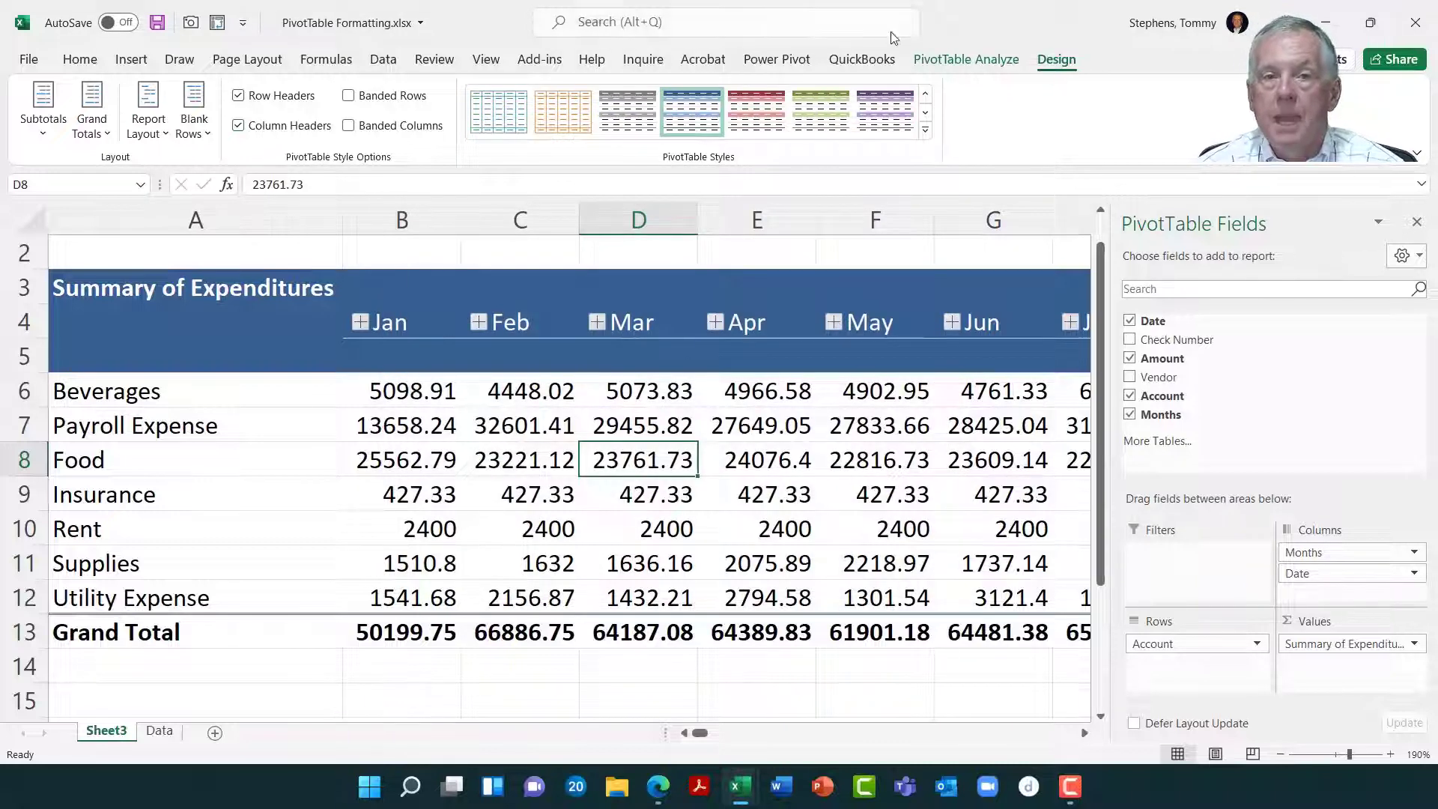
Apply the custom Test style to the PivotTable and set it as the default PivotTable style.
click(925, 129)
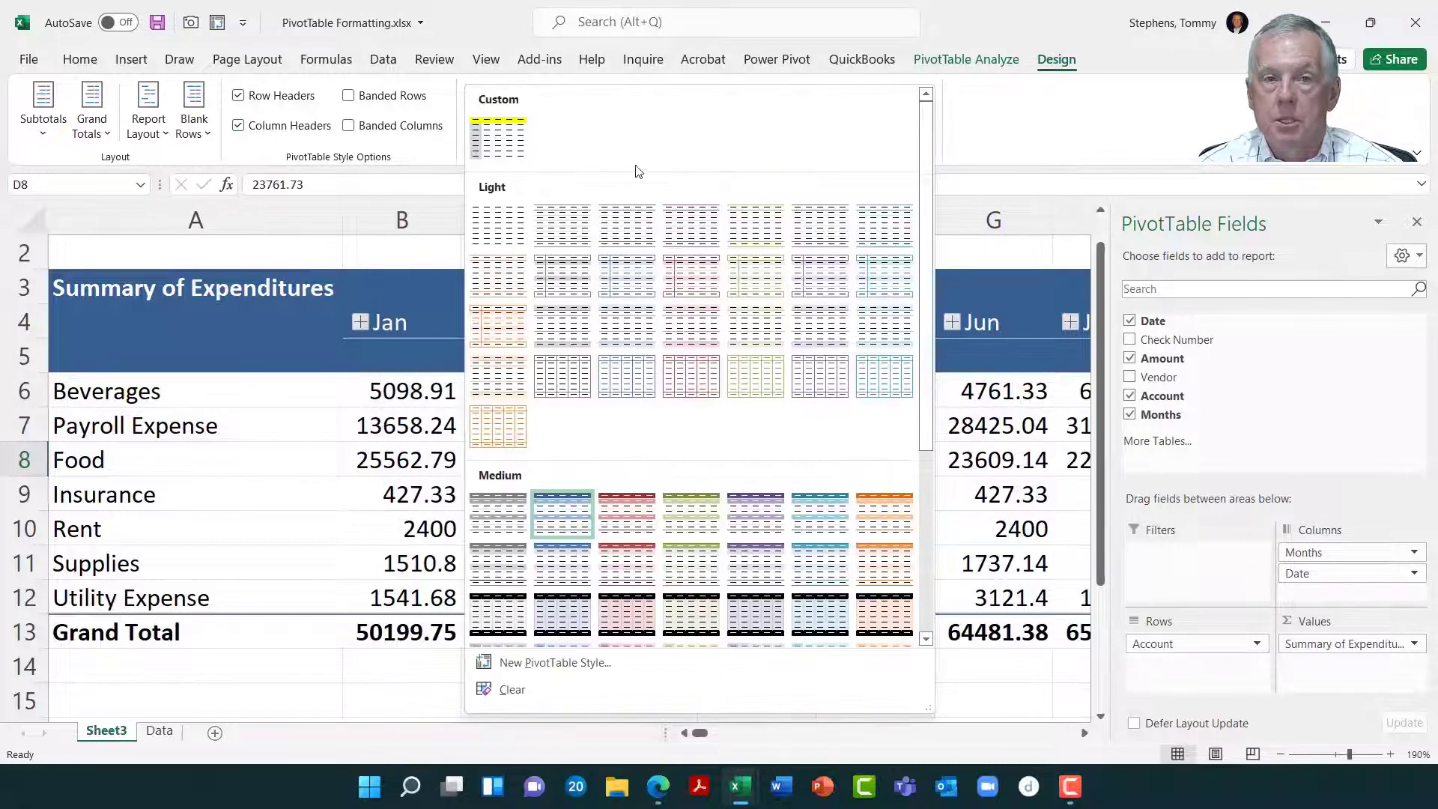
click(510, 147)
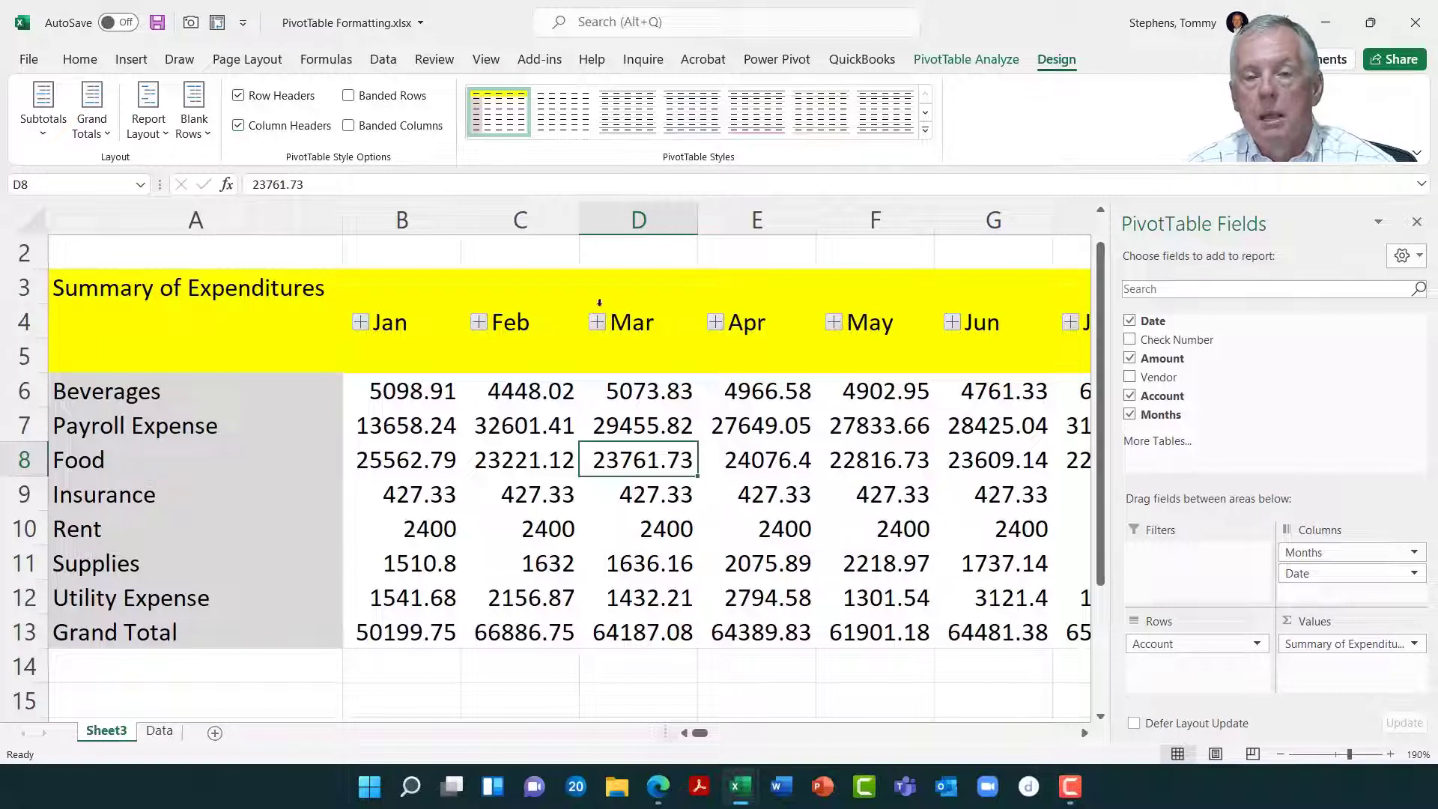
right_click(496, 114)
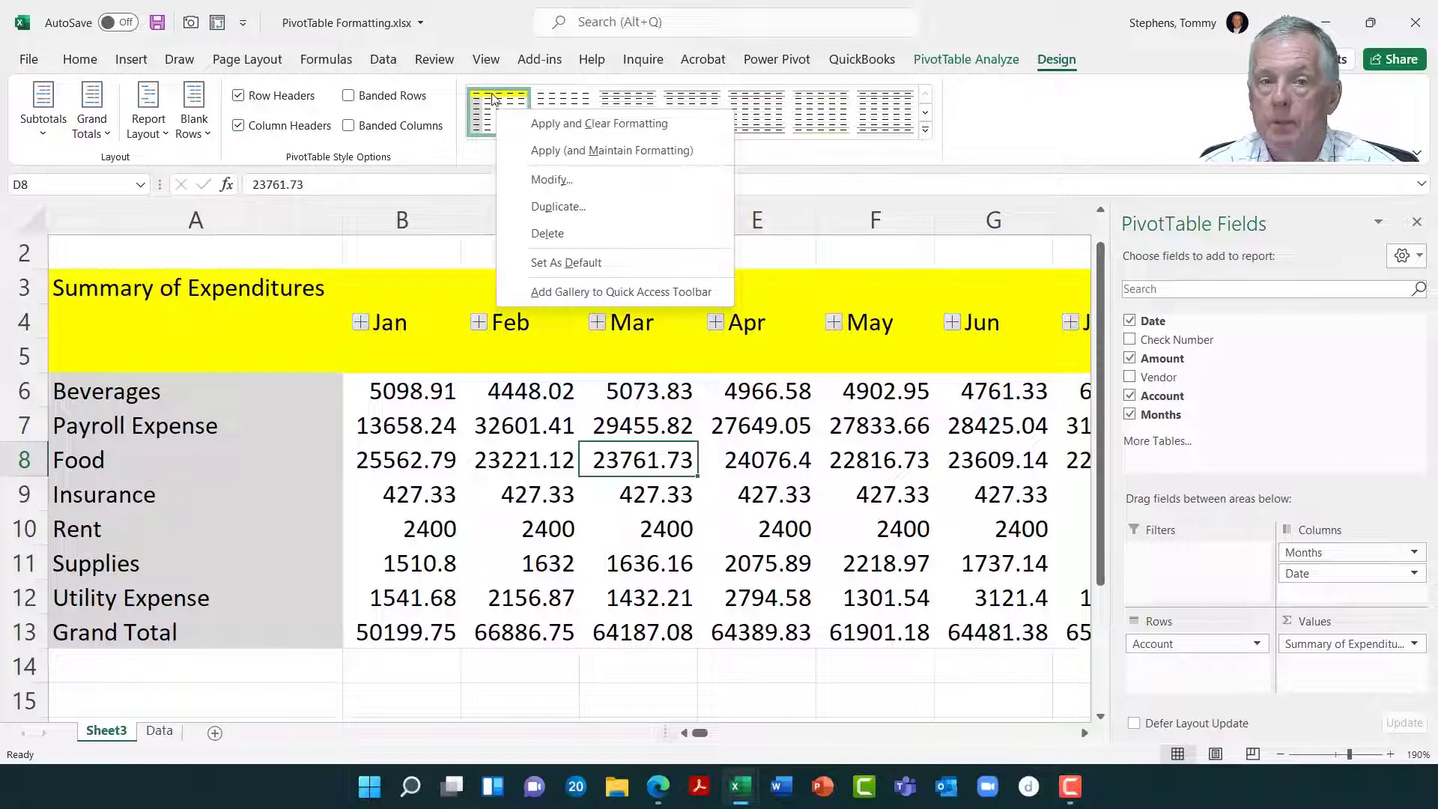
click(597, 263)
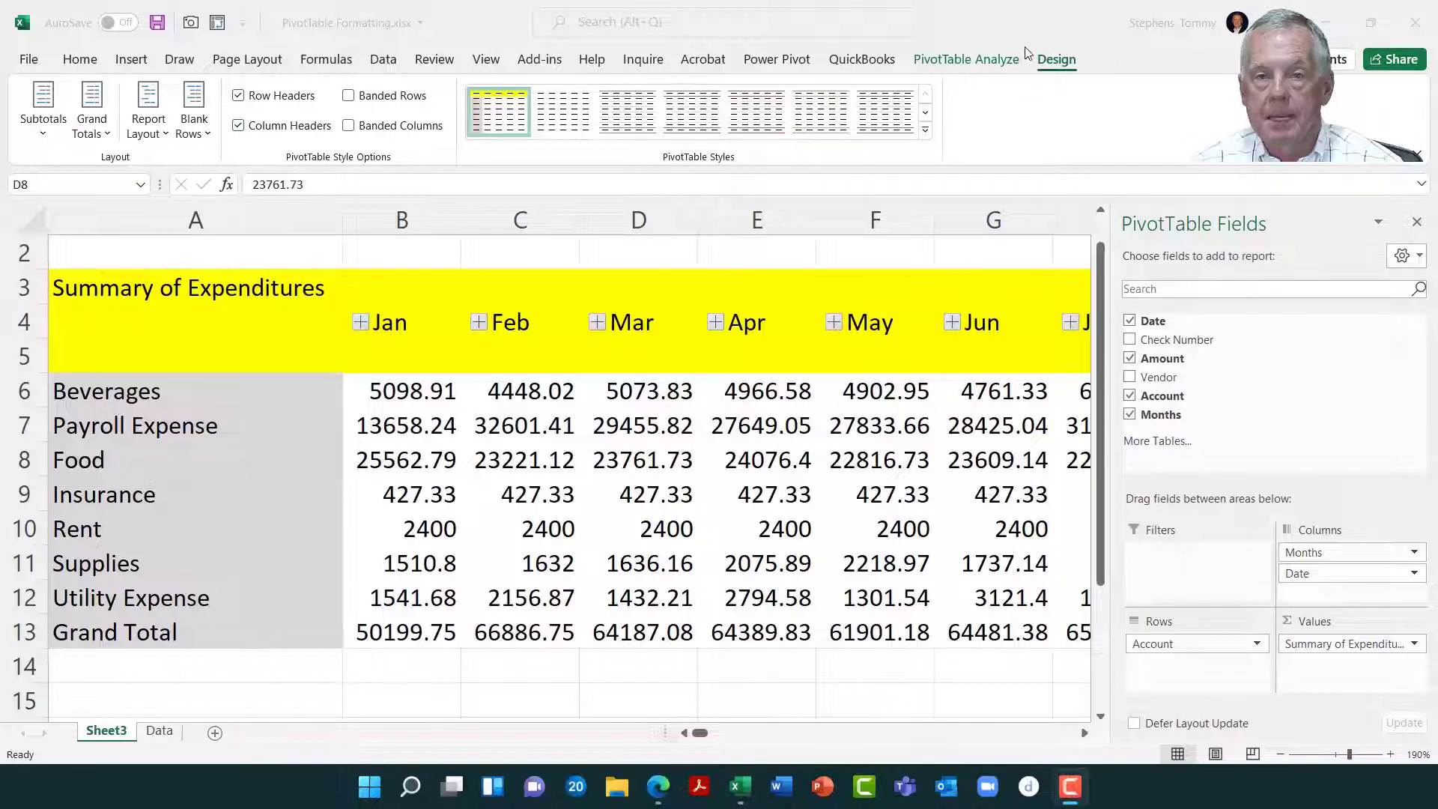
Set the PivotTable to show all subtotals at the top of each group.
click(41, 135)
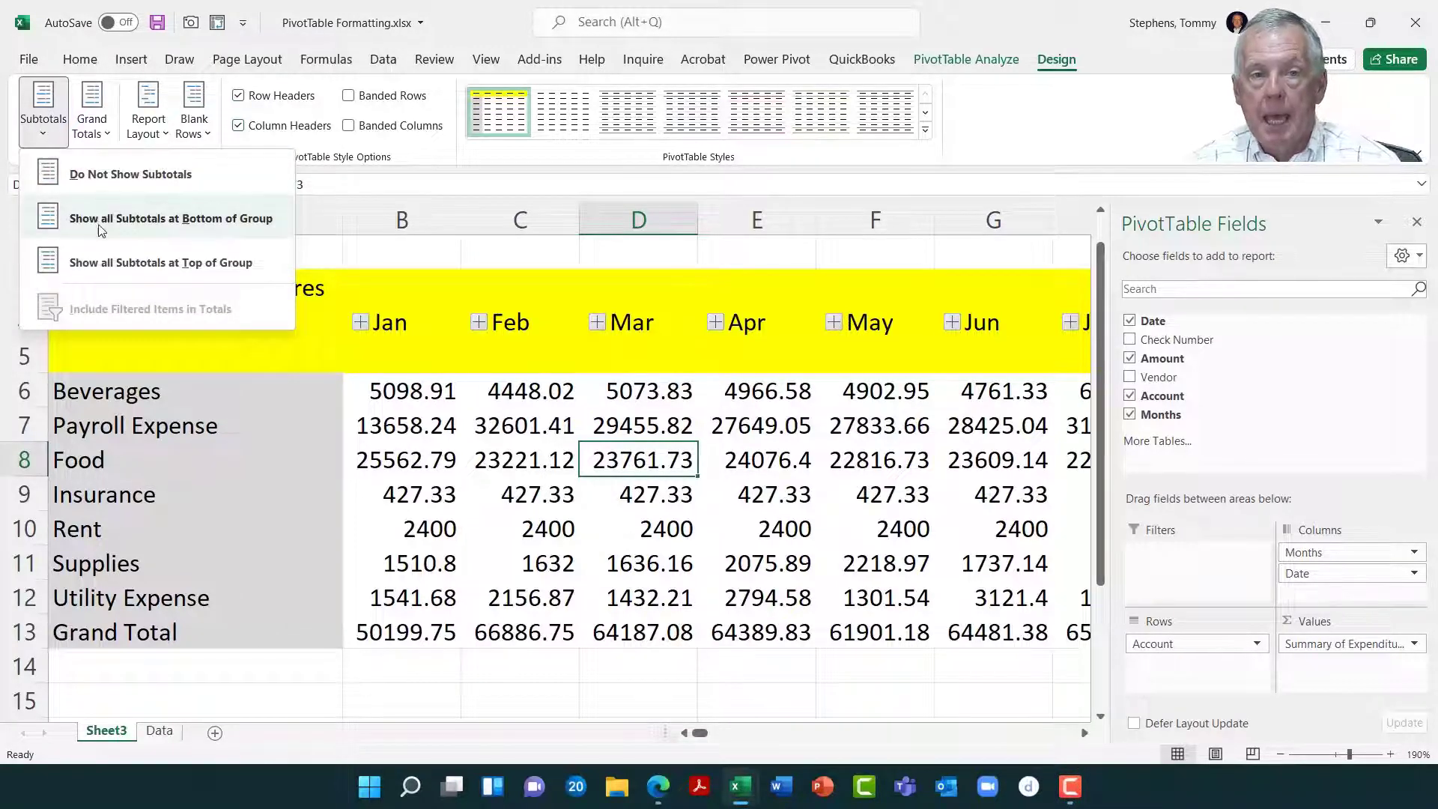
click(102, 270)
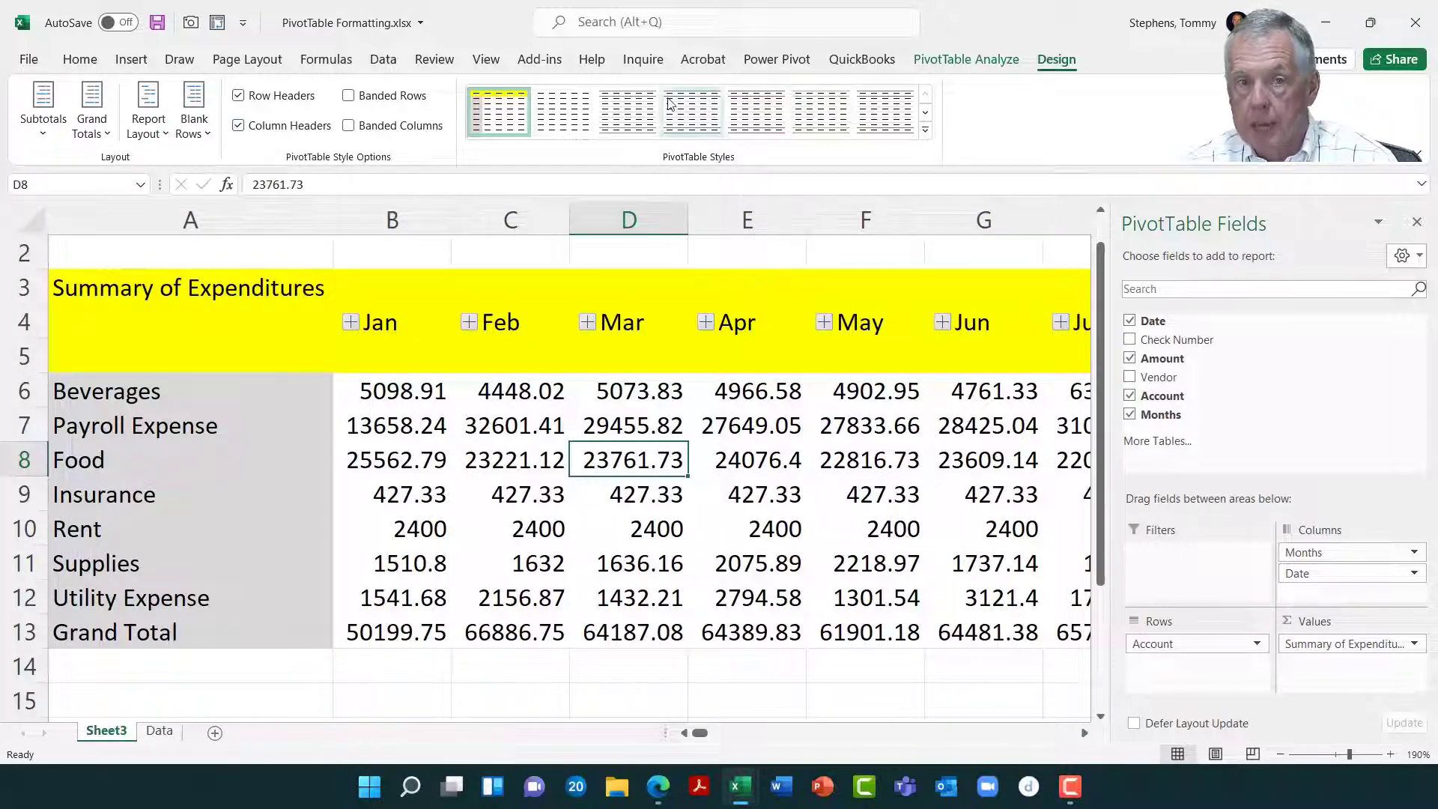
click(43, 127)
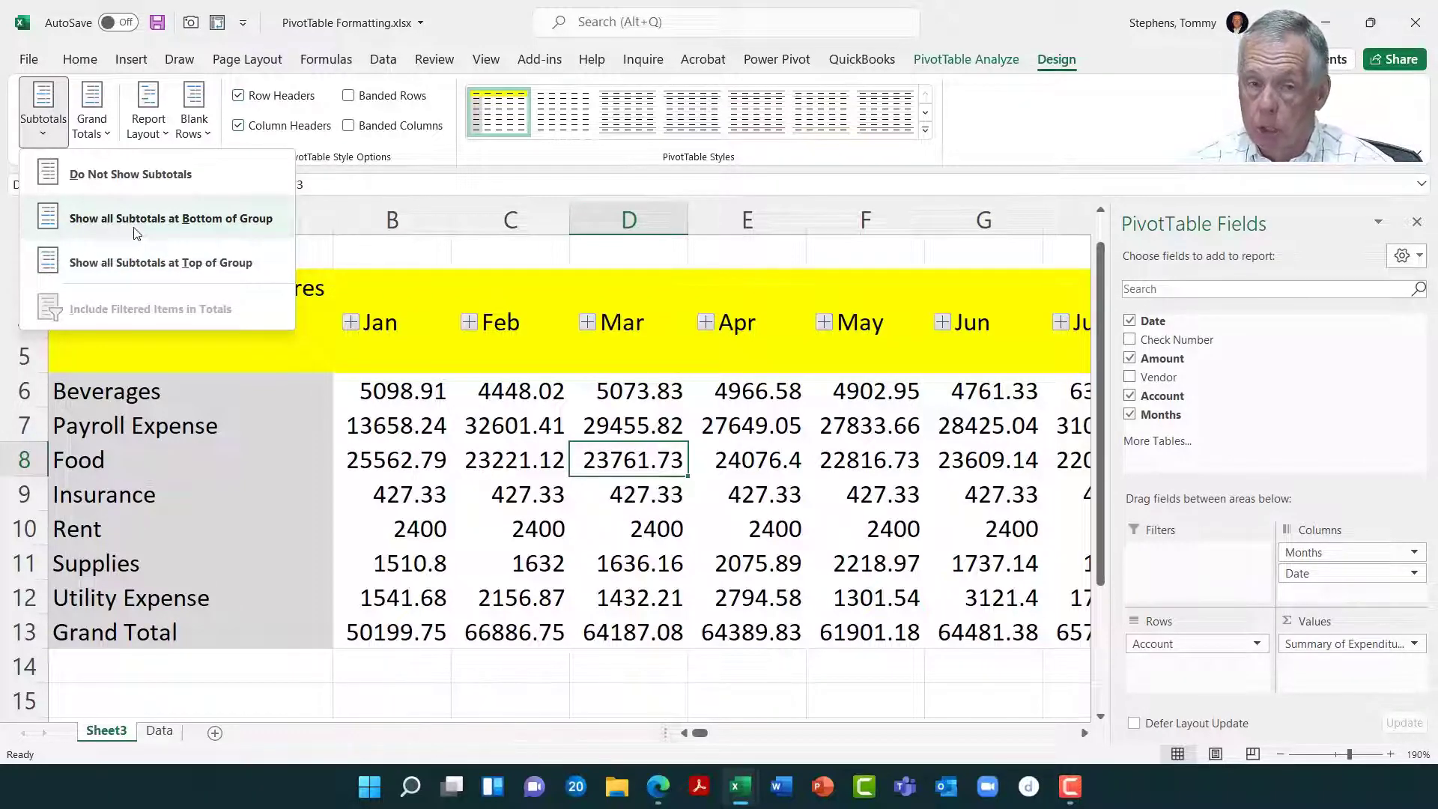
click(106, 373)
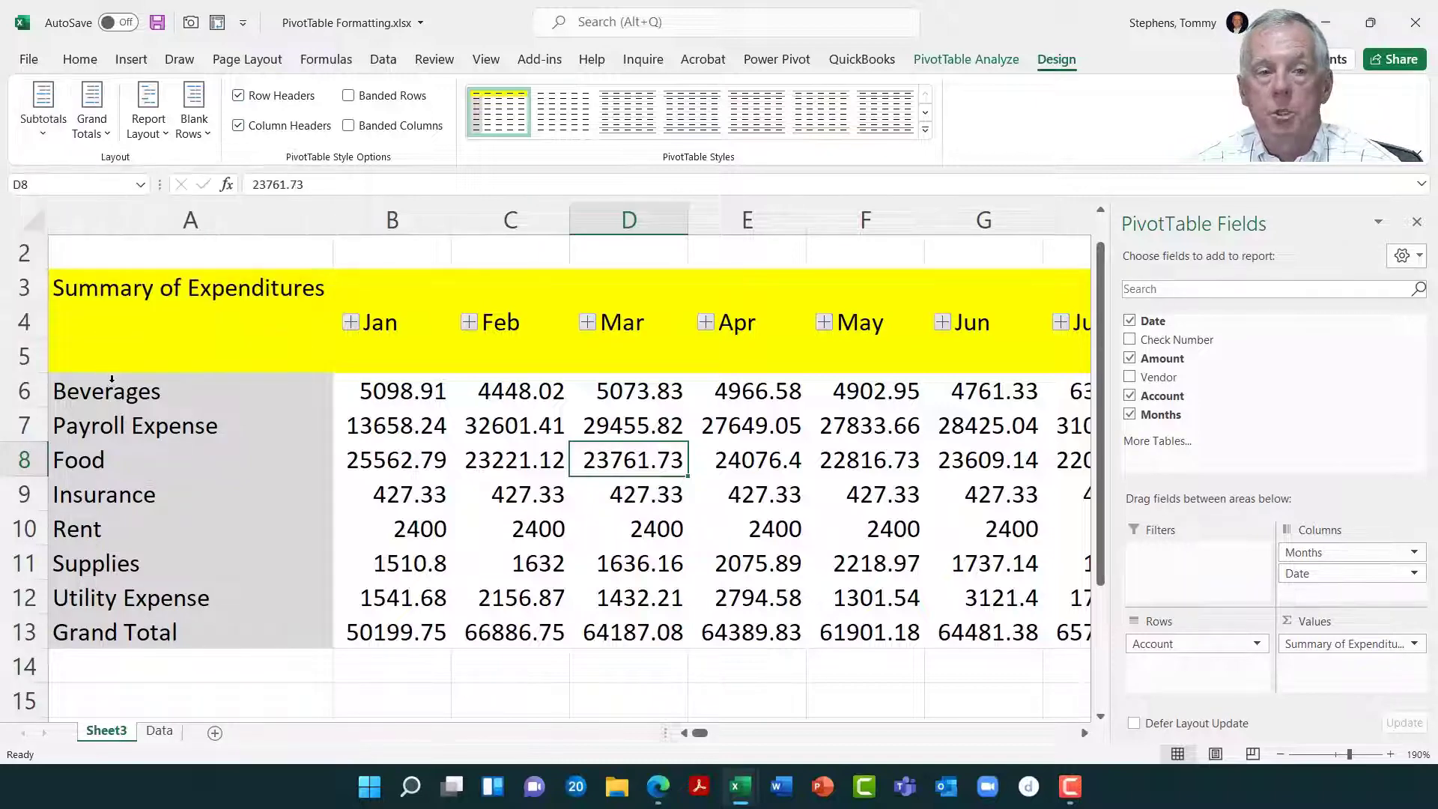
Group the Beverages, Payroll Expense and Food accounts in the PivotTable rows and check the new group's monthly subtotals.
drag(112, 382, 114, 462)
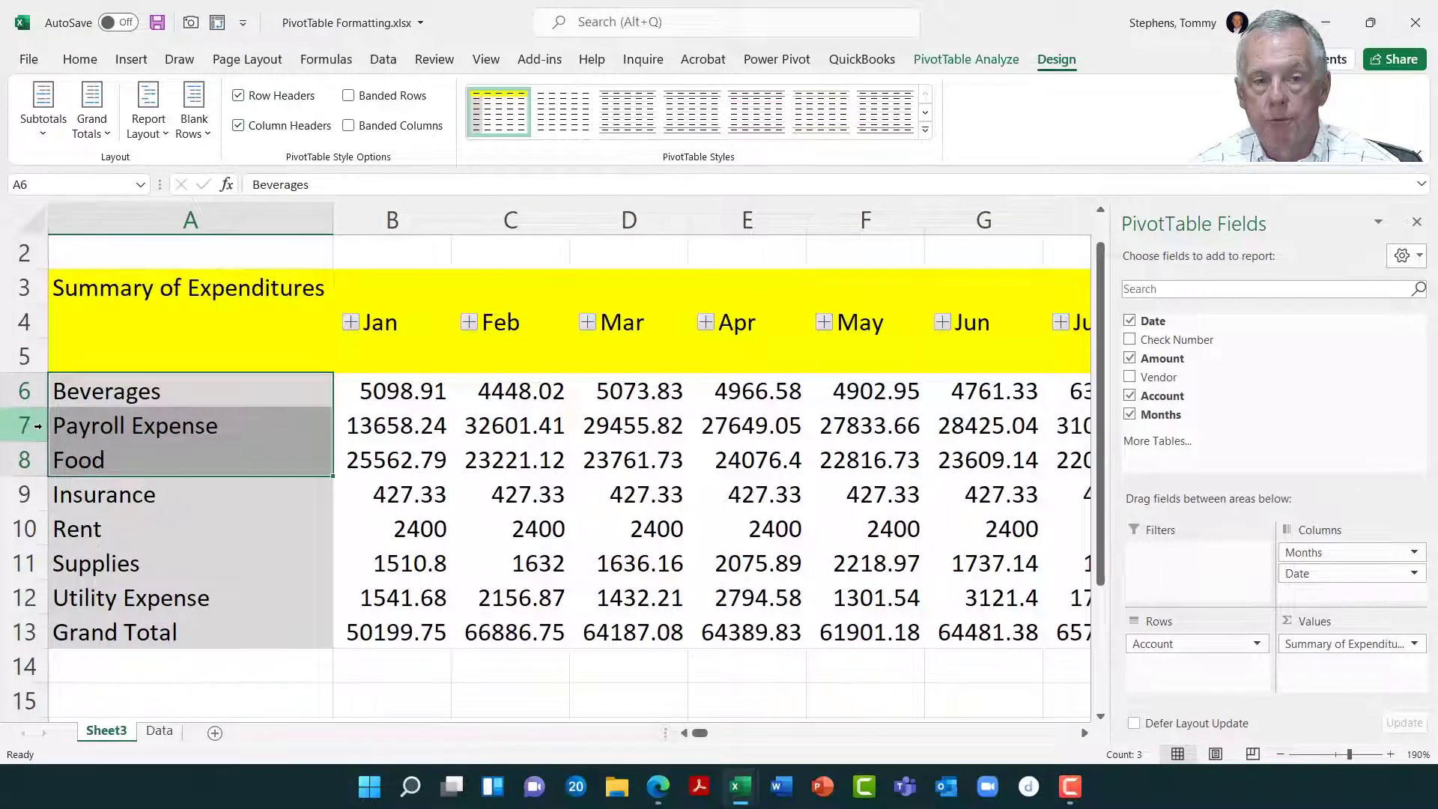
right_click(73, 425)
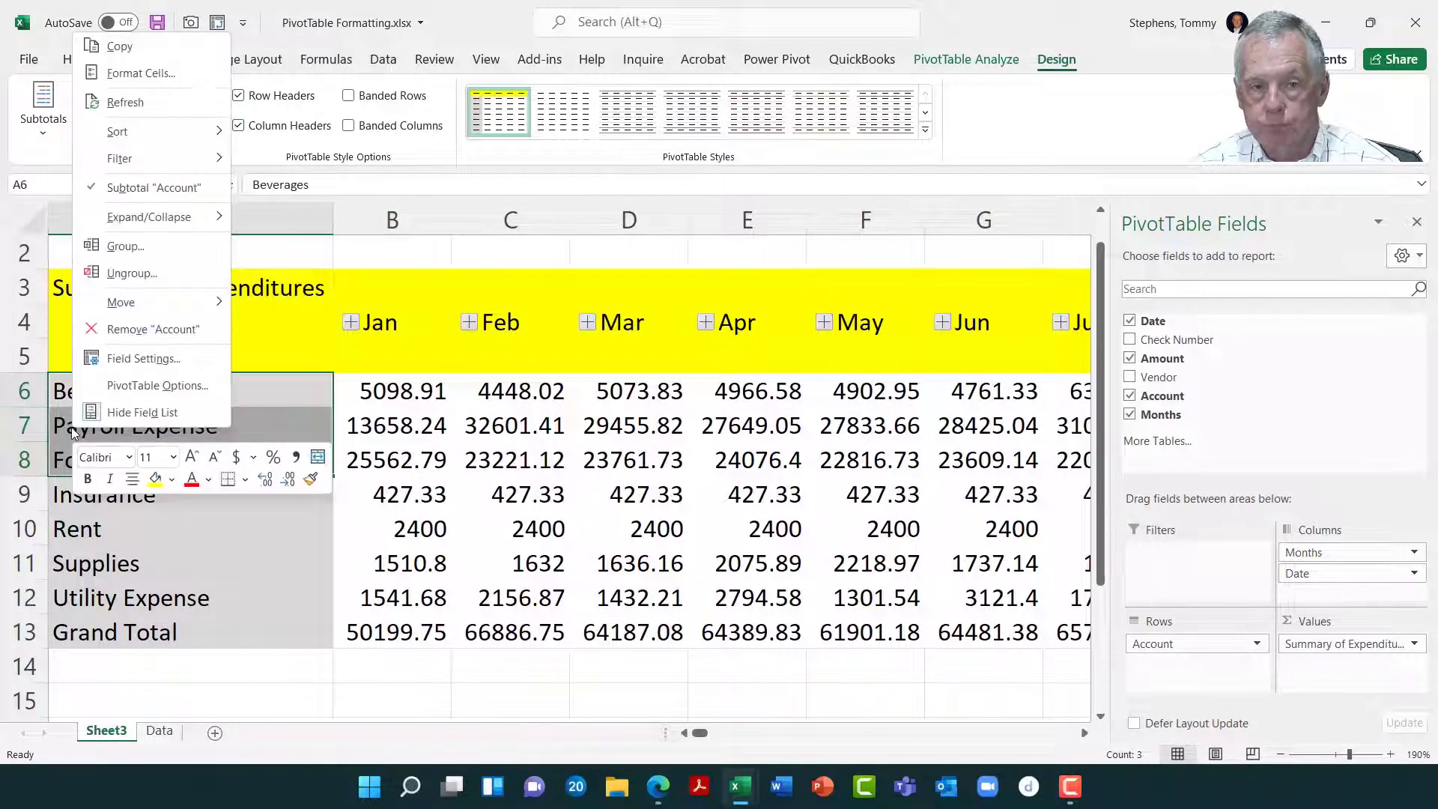
click(120, 245)
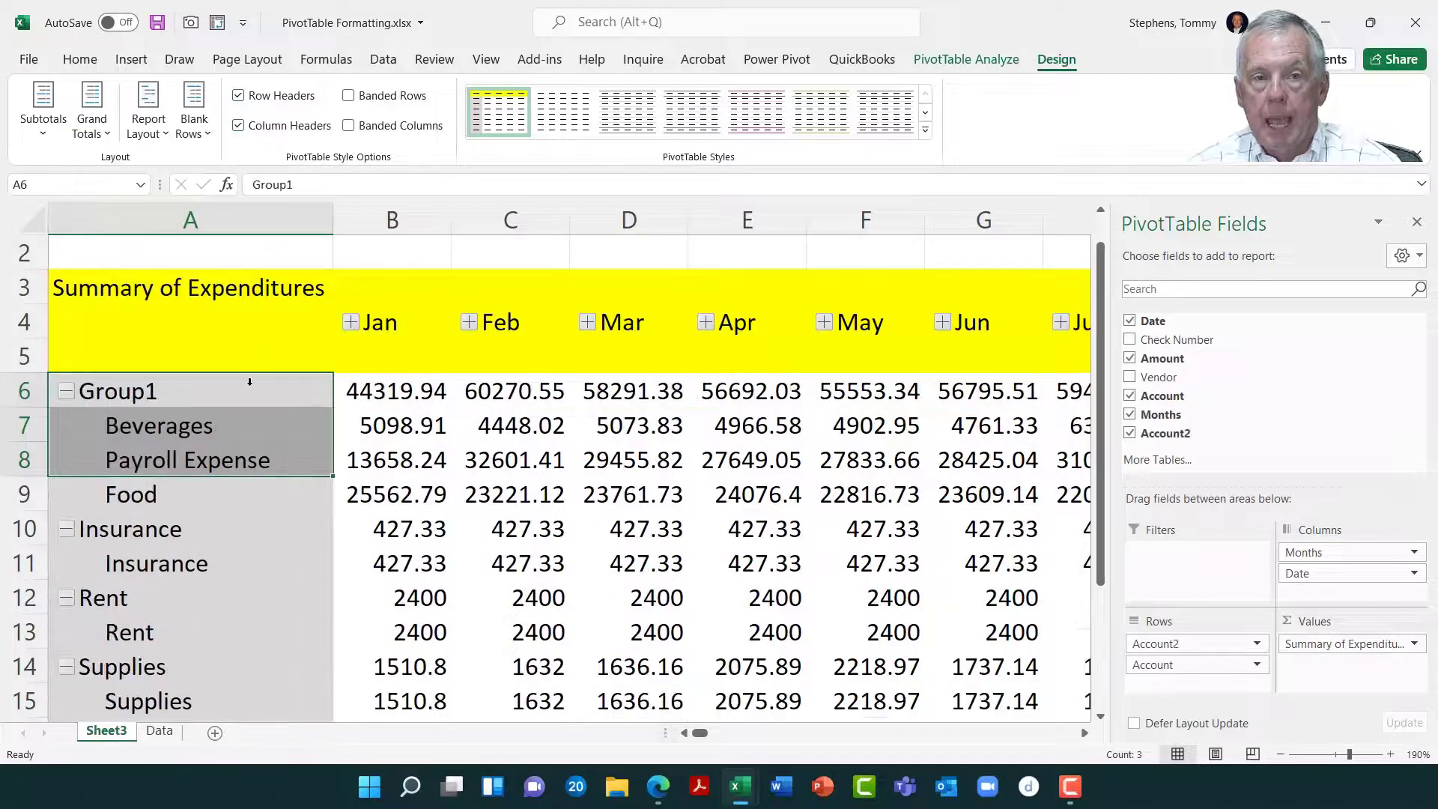
click(257, 420)
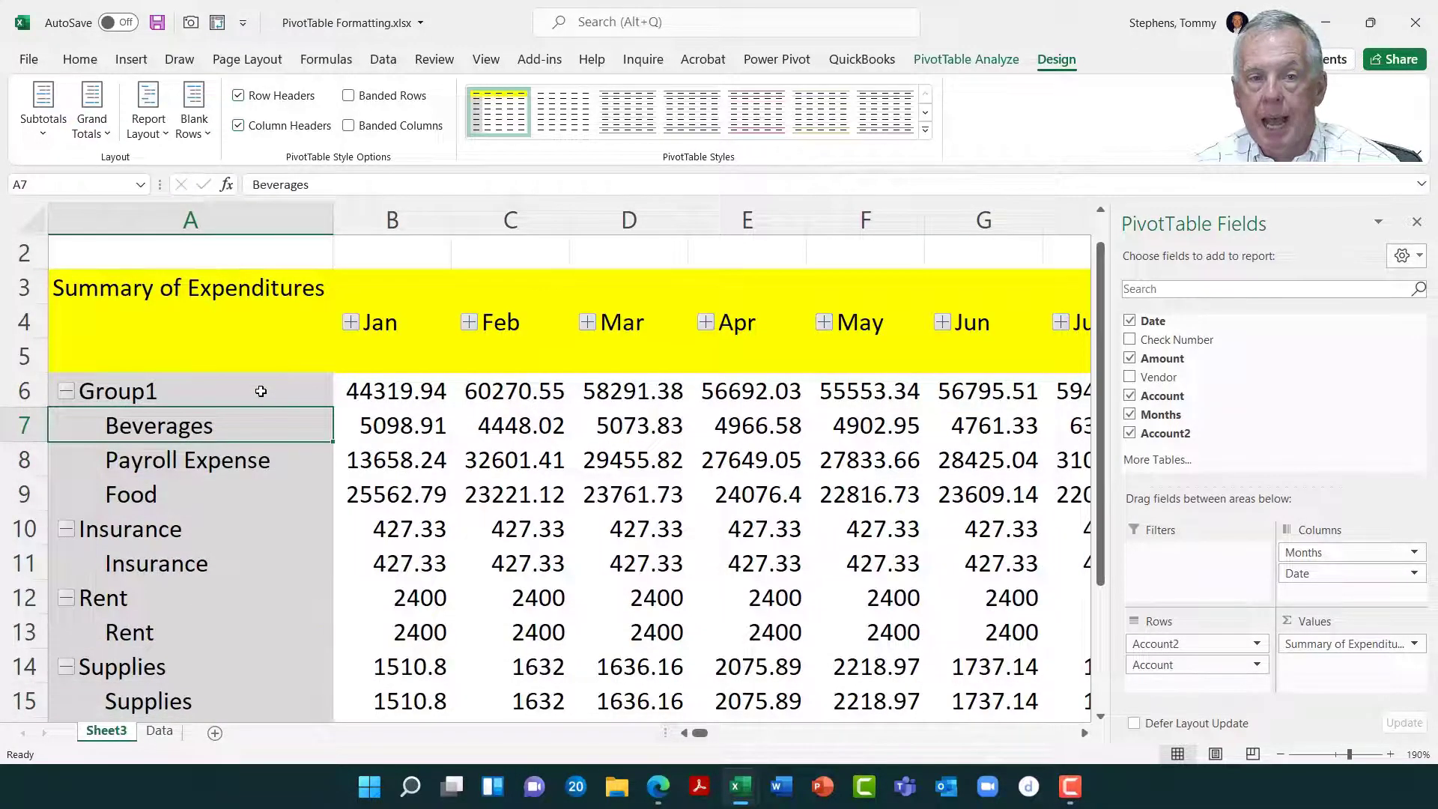
drag(261, 391, 698, 390)
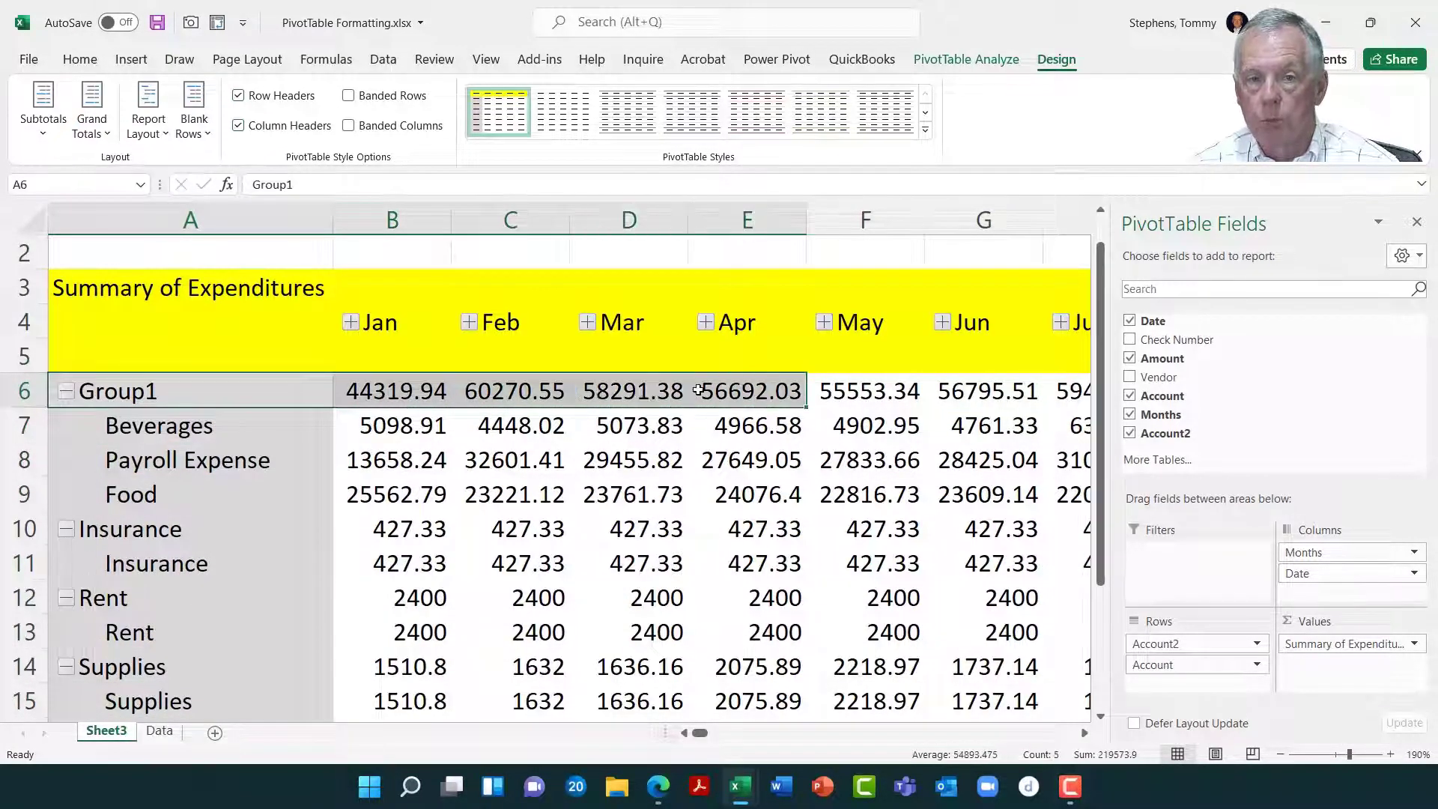
Group the Insurance, Rent, Supplies and Utility Expense accounts together in the PivotTable rows.
scroll(177, 523, down, 3)
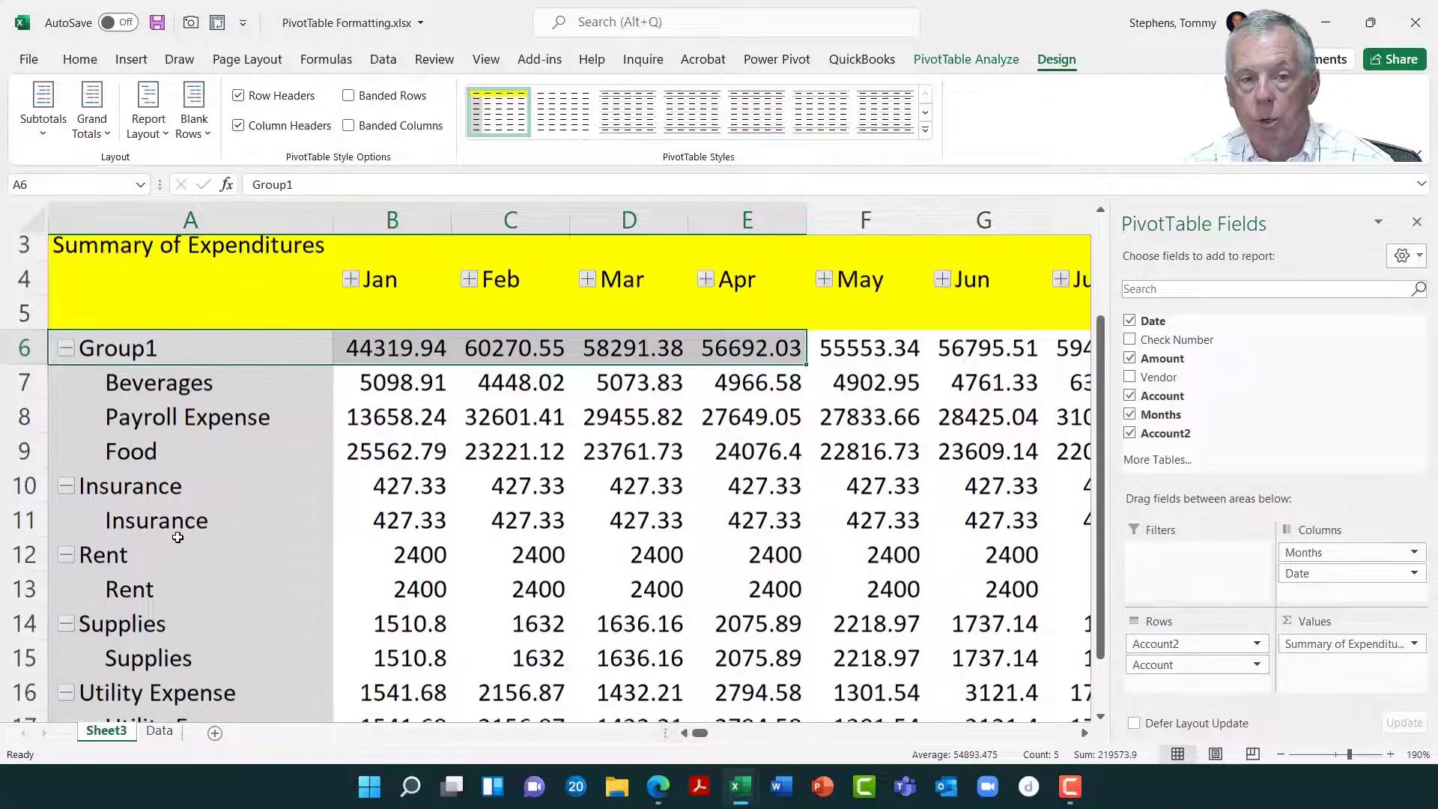
drag(159, 438, 166, 670)
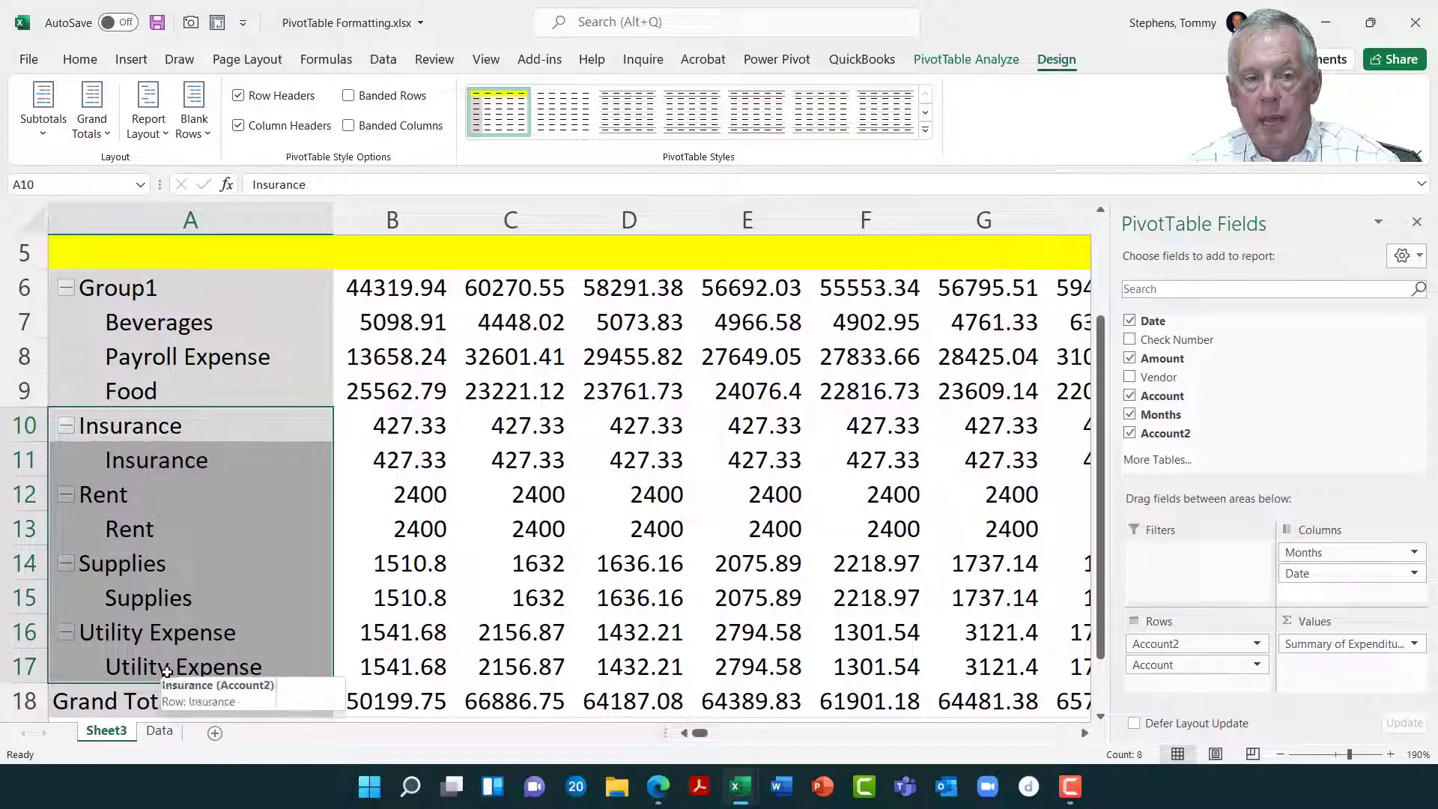
right_click(95, 604)
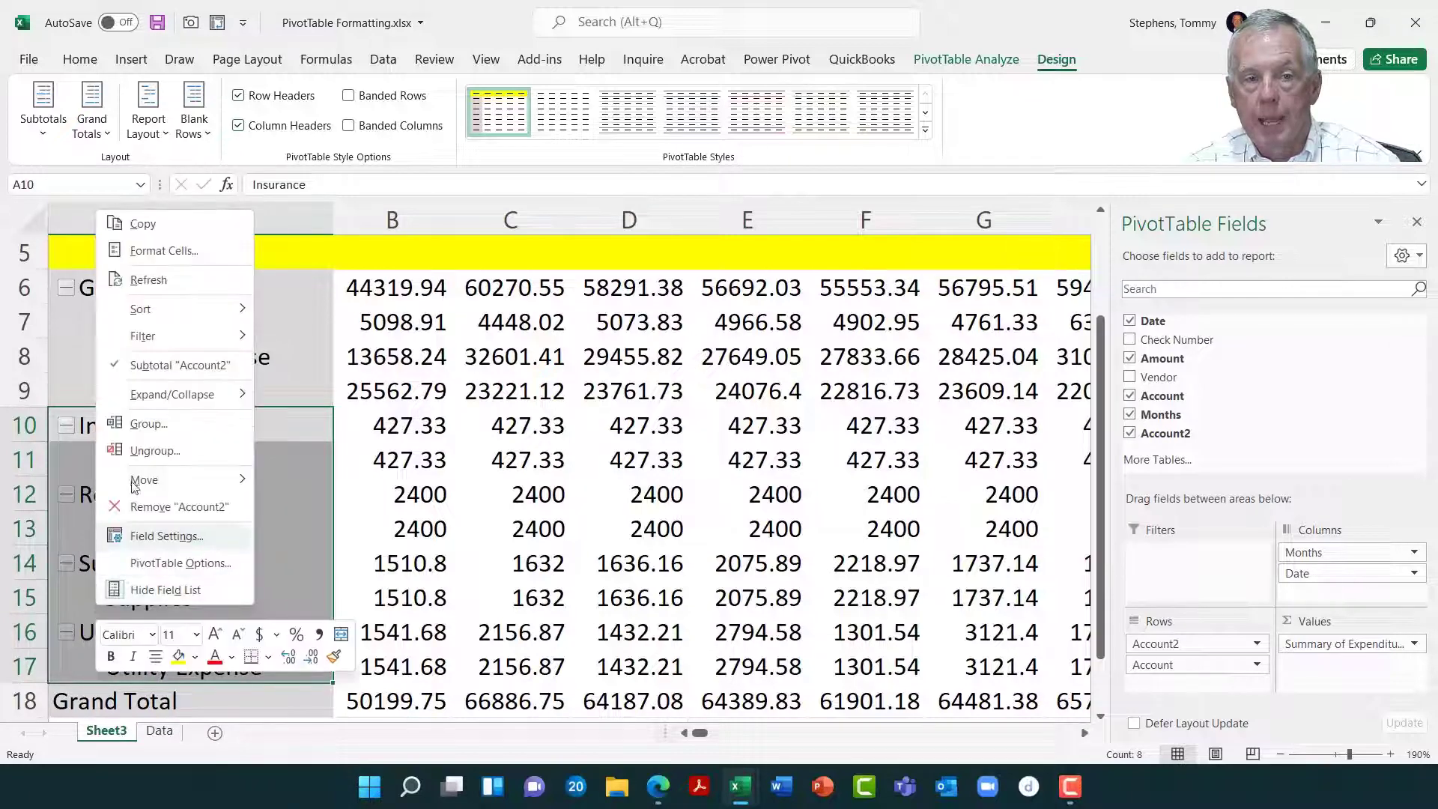
click(151, 429)
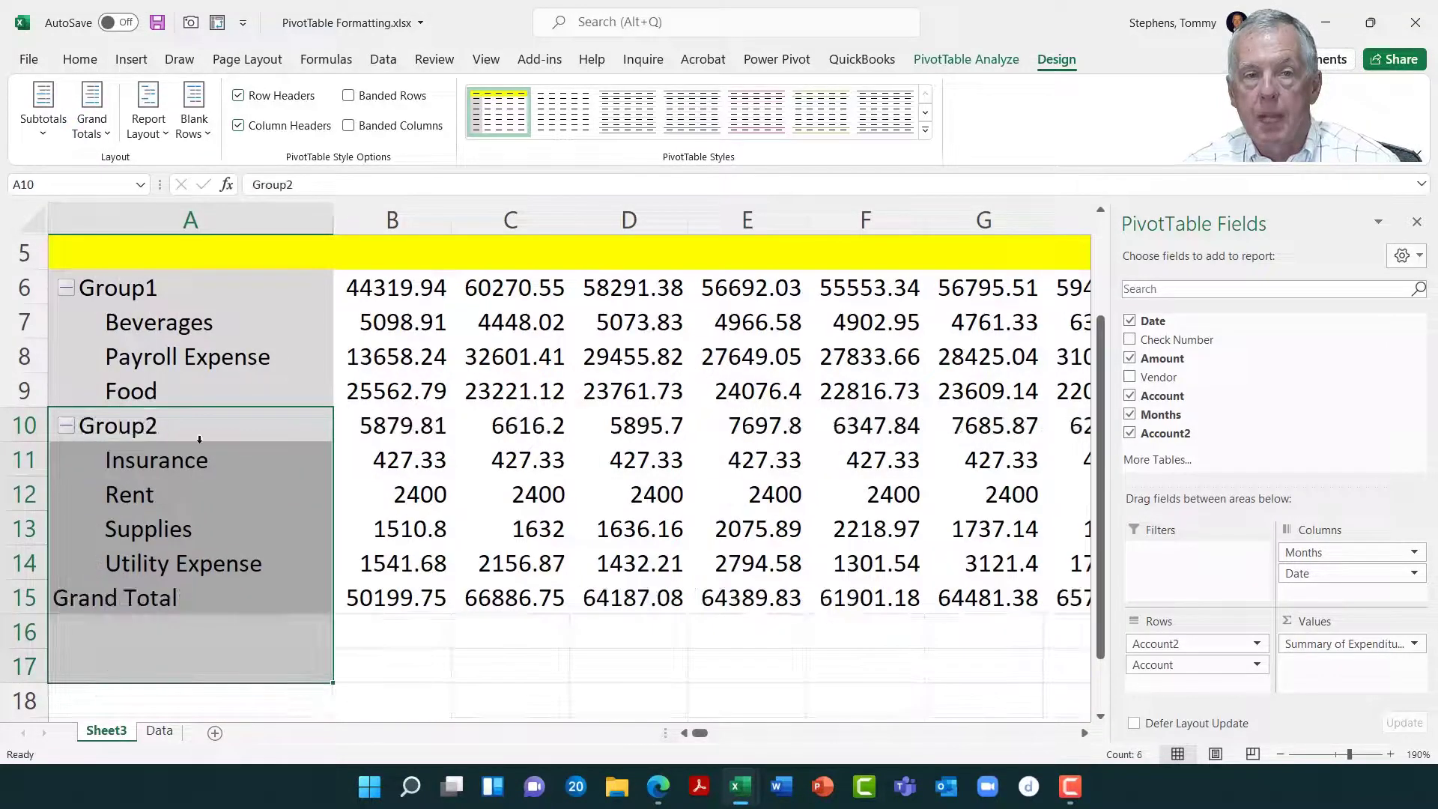
click(179, 431)
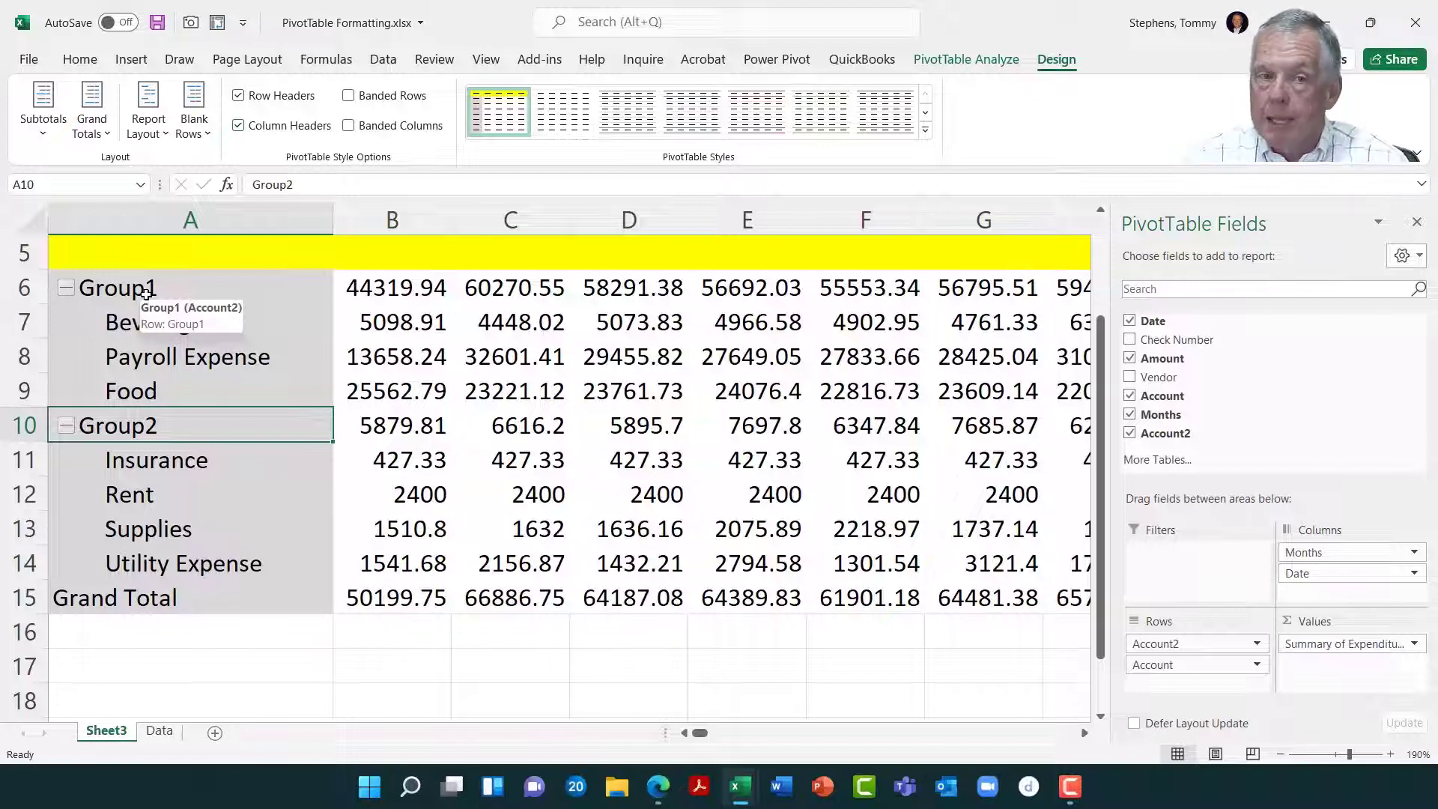
Rename the group containing Beverages, Payroll Expense and Food to "Cost of Goods Sold".
key(Up)
key(Up)
key(Up)
key(Up)
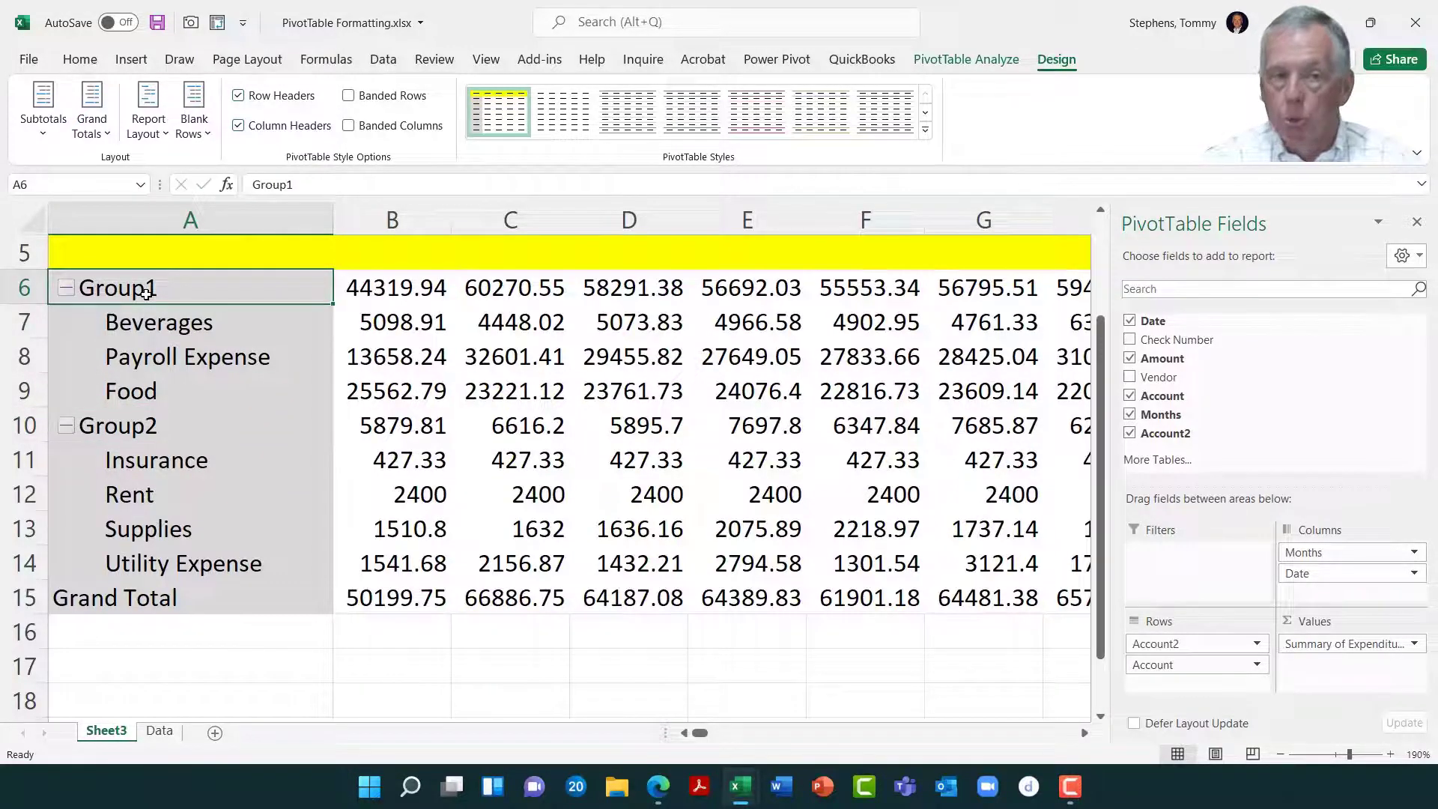
text(Cost)
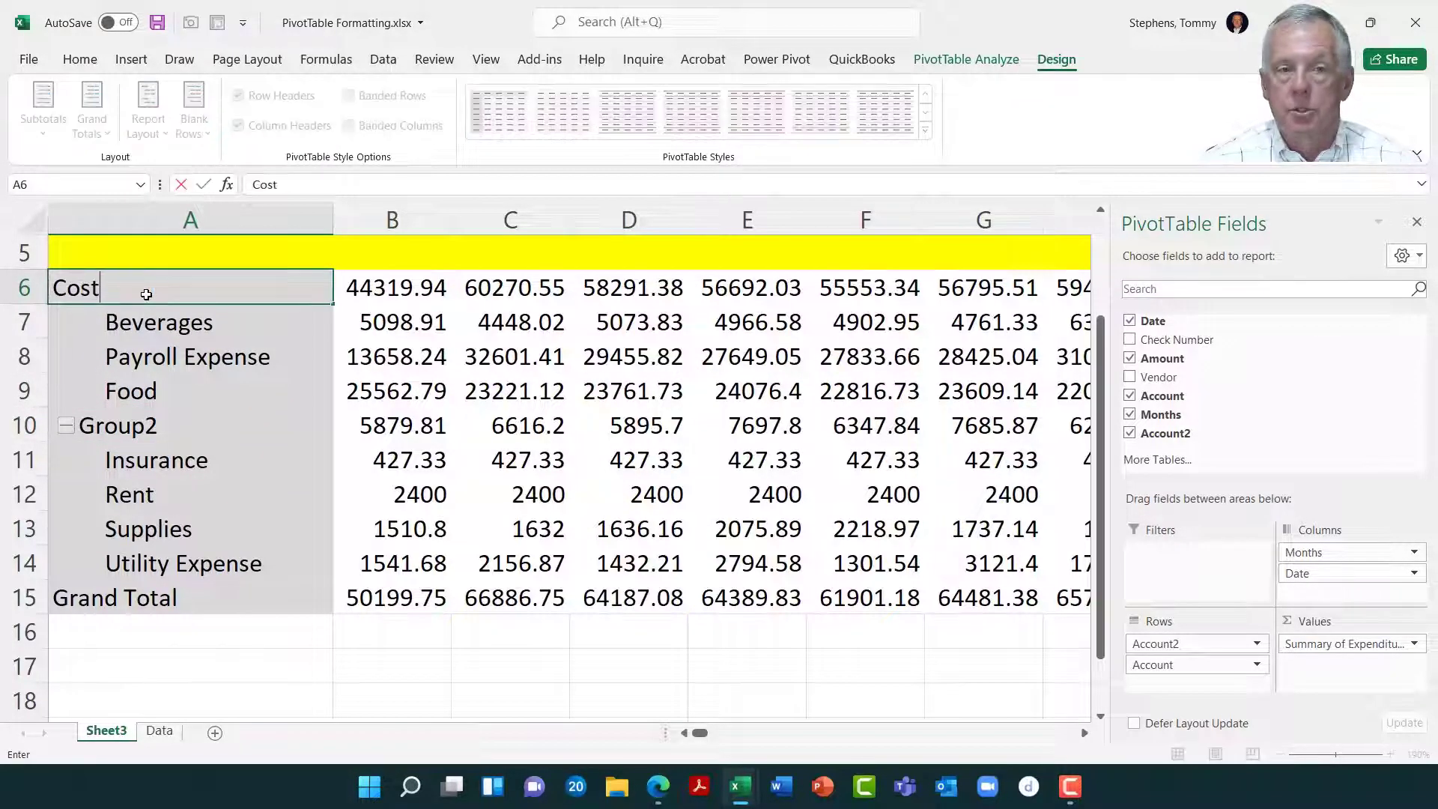
text( of Goods Sold)
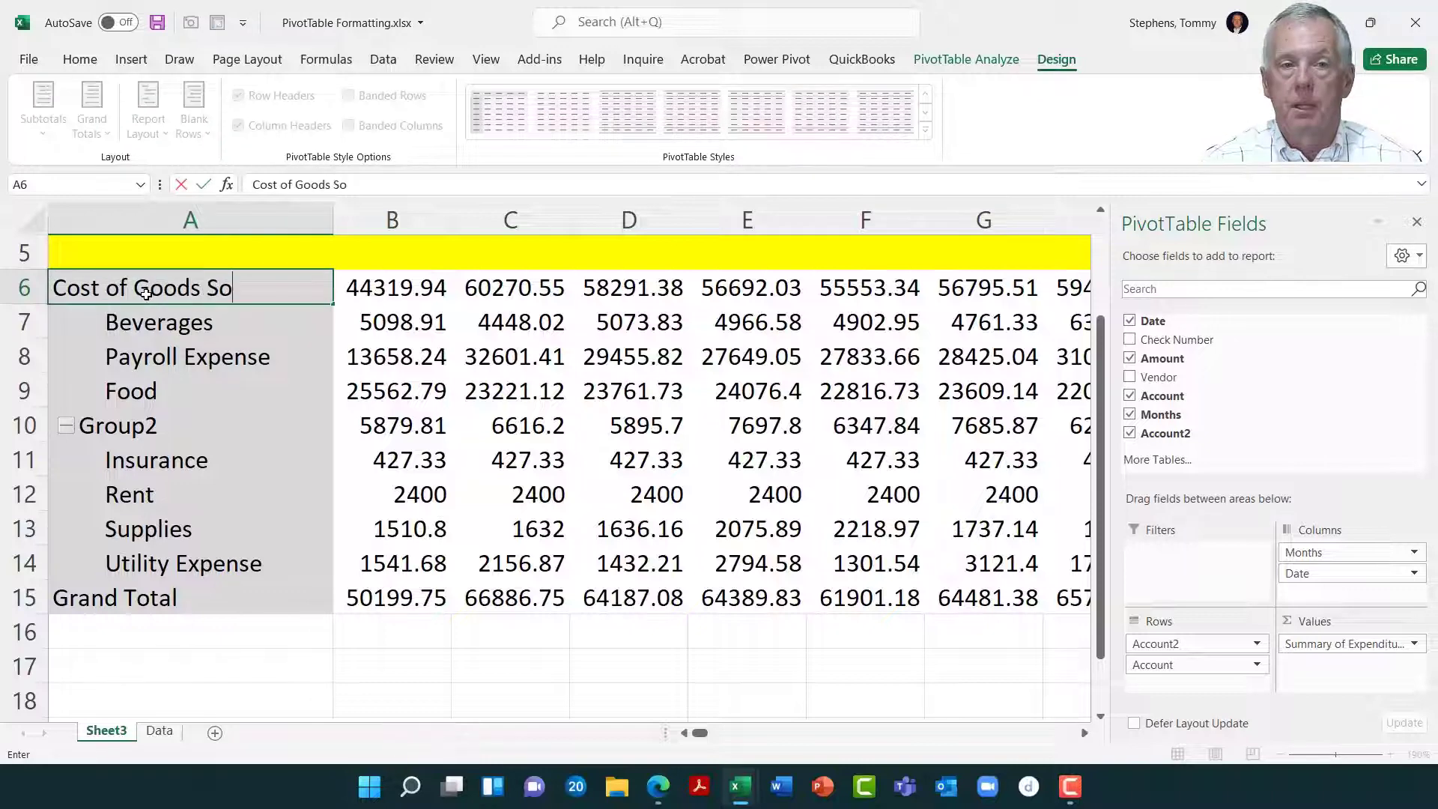
key(Return)
Rename the group containing Insurance, Rent, Supplies and Utility Expense to "Operating Expenses".
key(Down)
key(Down)
key(Down)
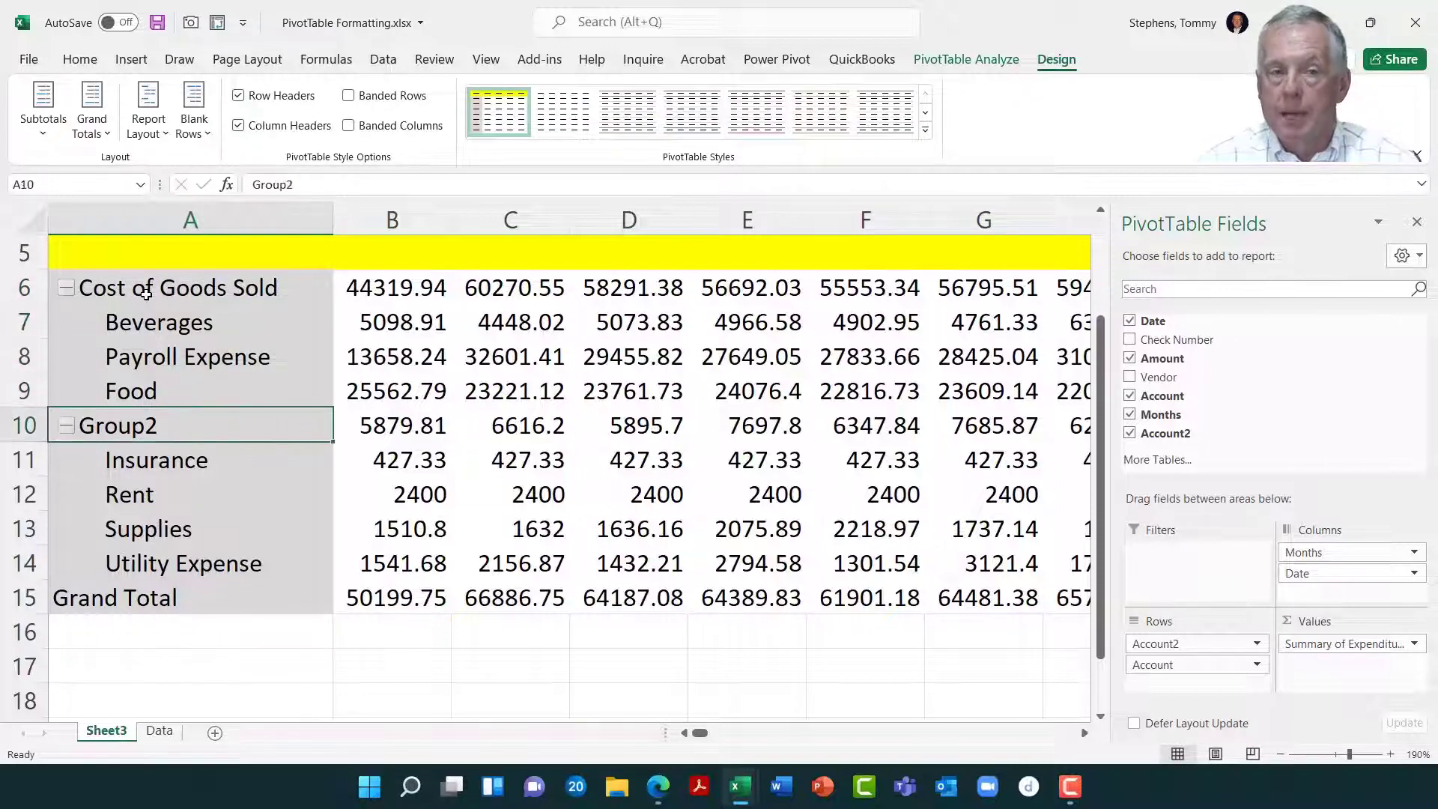
key(F2)
text(Operating )
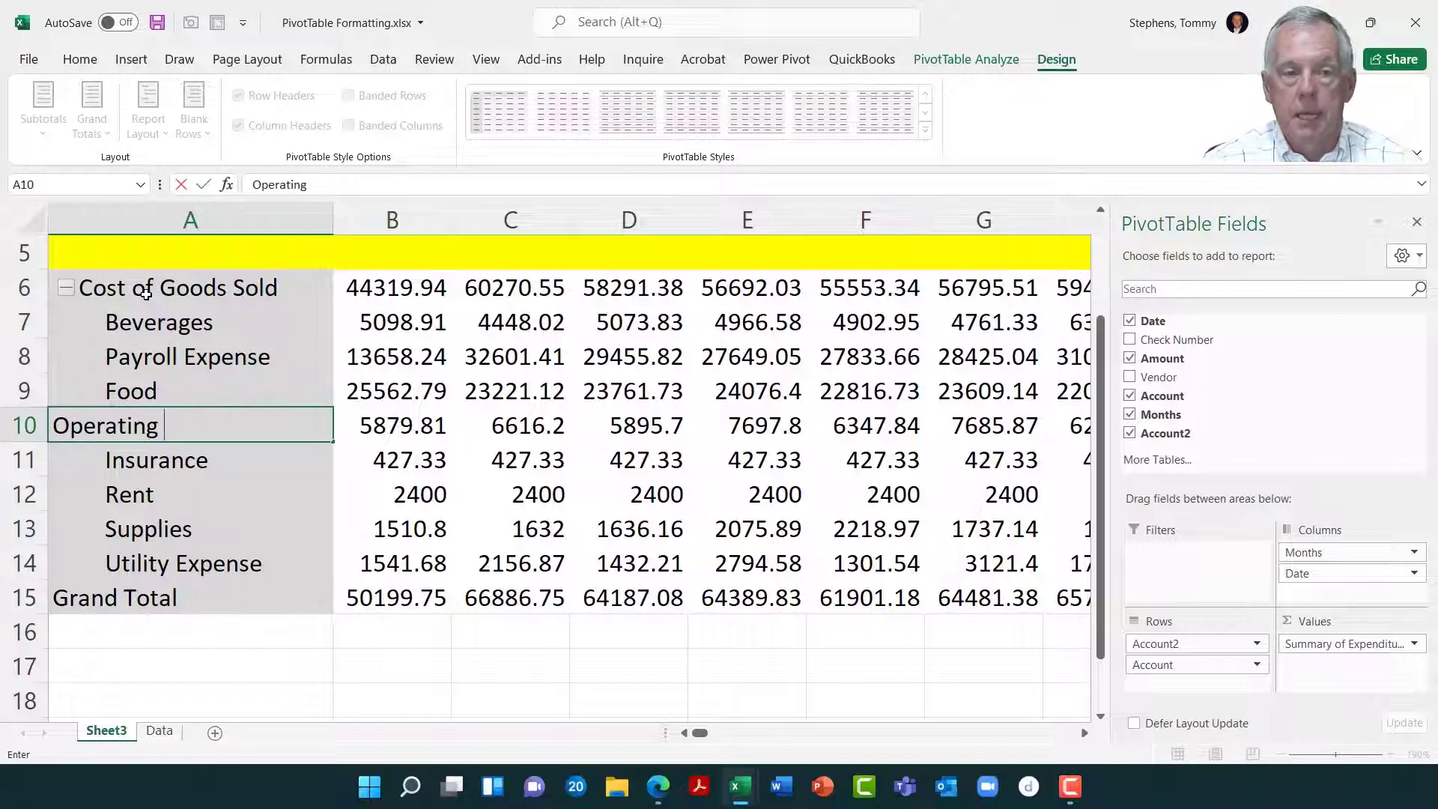
text(Expenses)
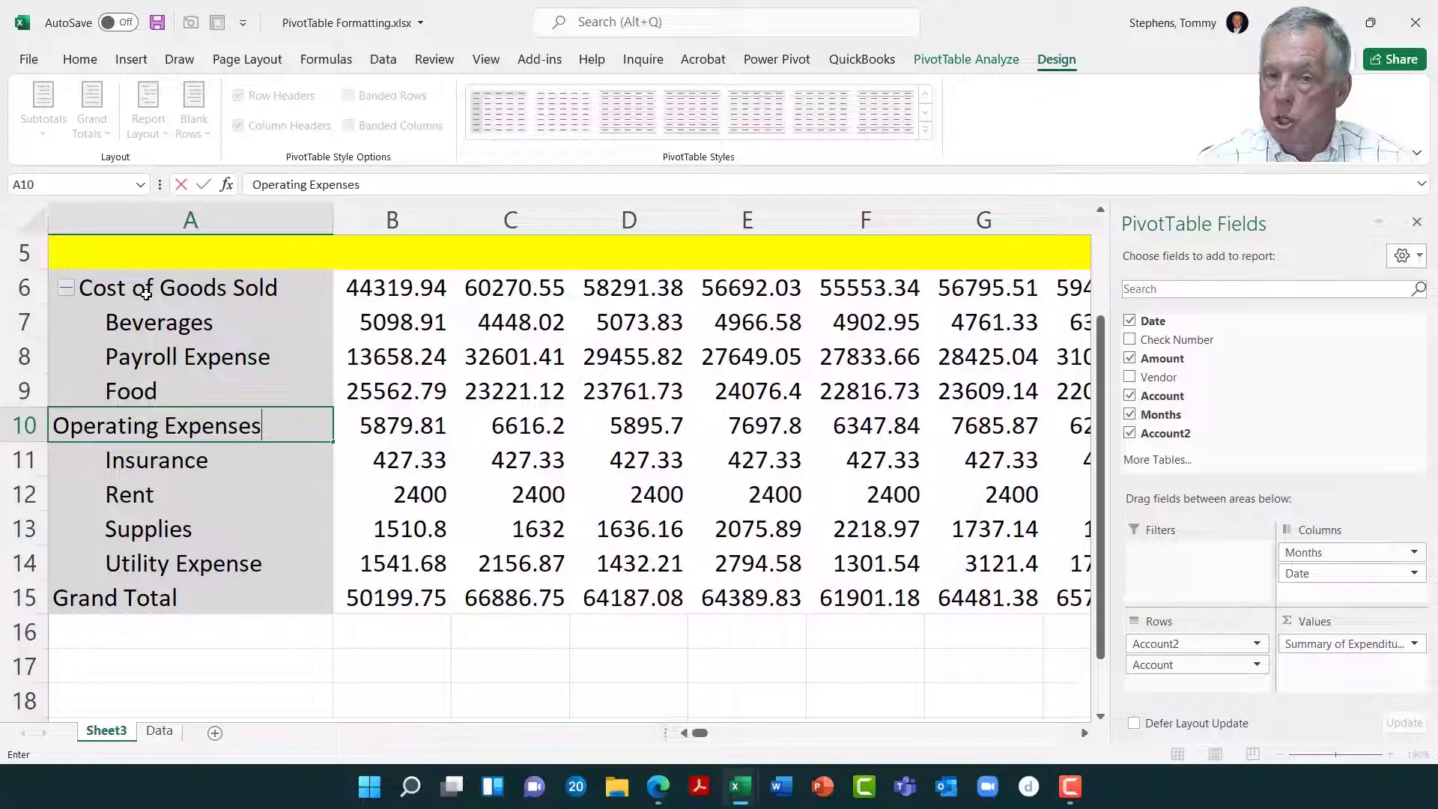
key(Return)
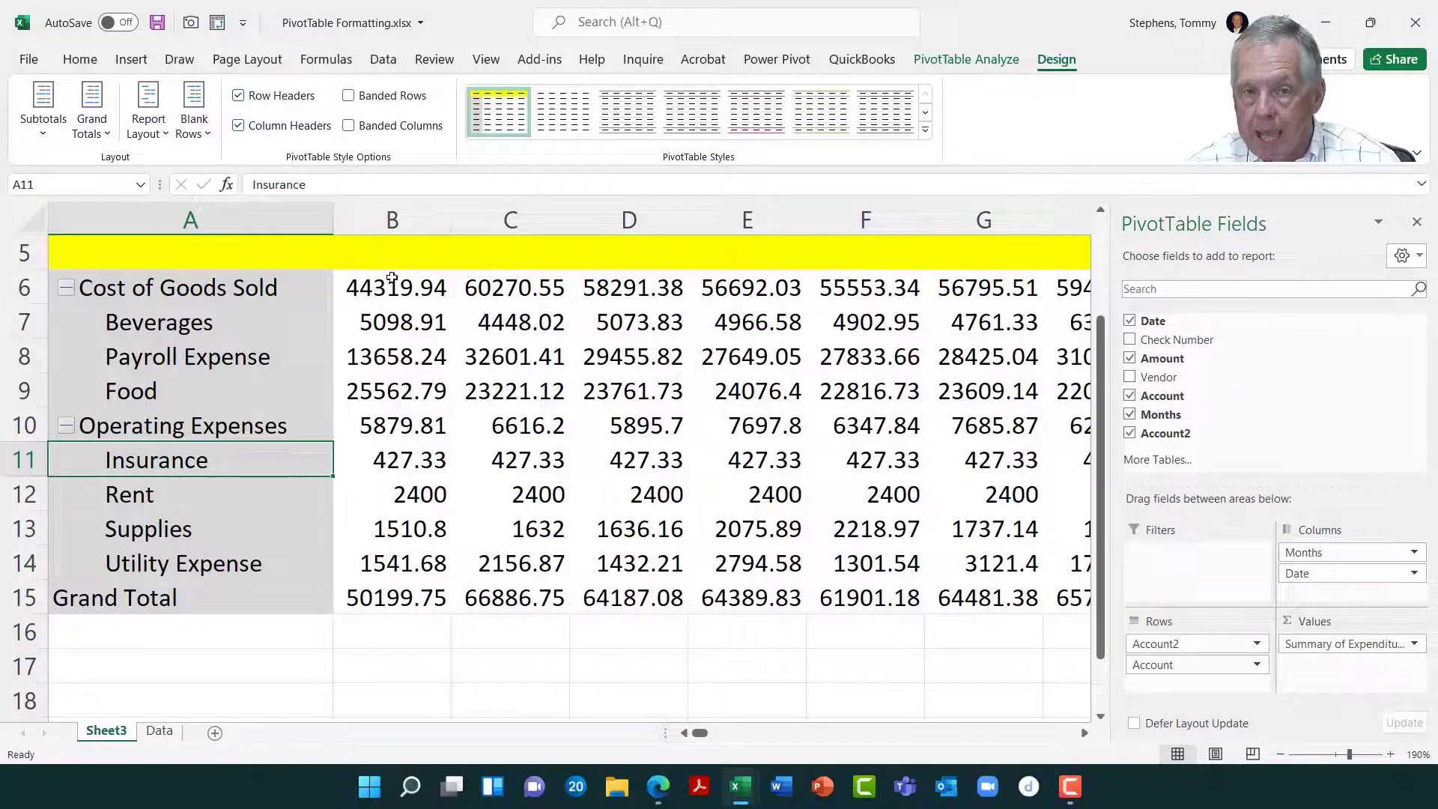
Show all subtotals at the bottom of each group and select the Cost of Goods Sold Total row.
mouse_move(396, 286)
drag(395, 286, 1046, 583)
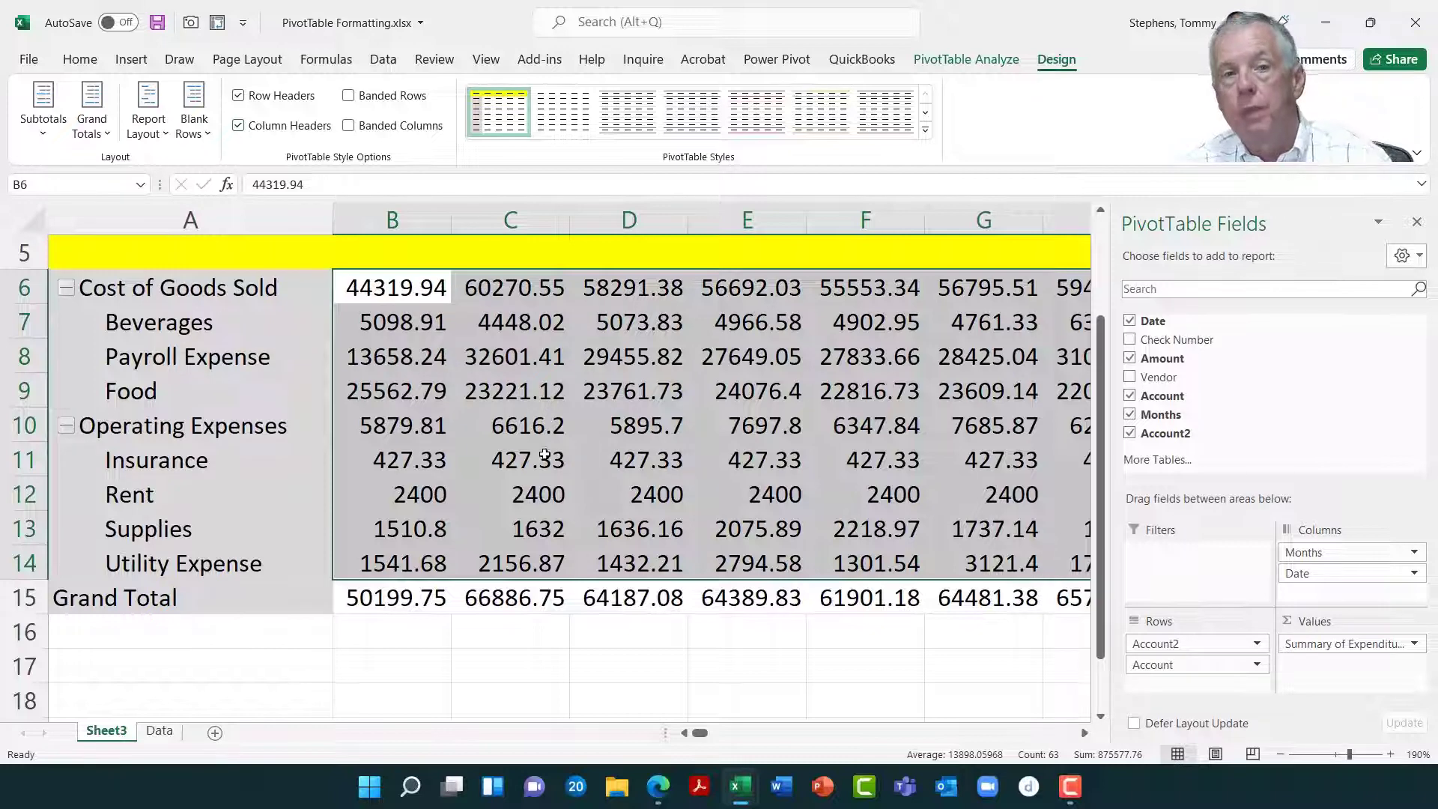
click(220, 287)
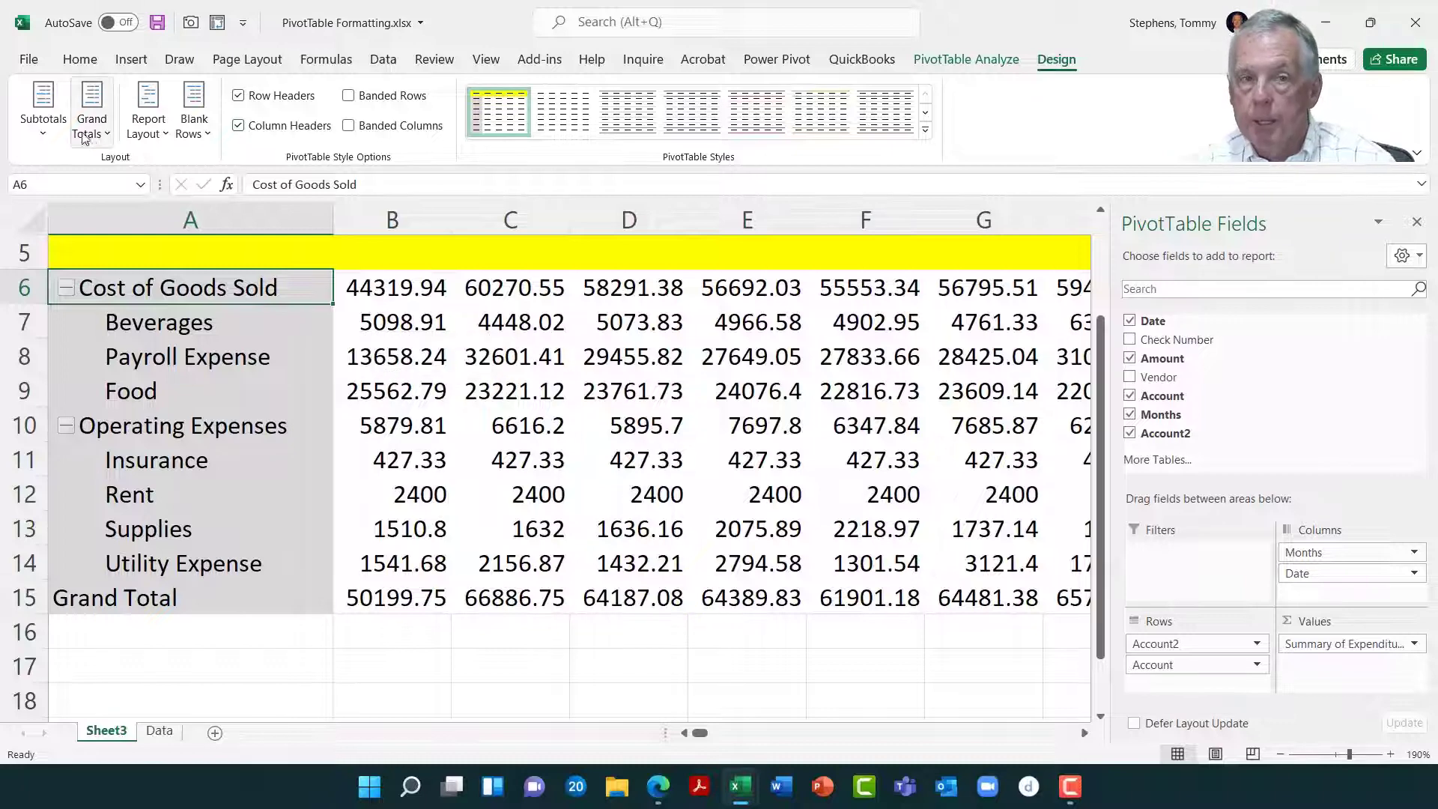
click(54, 133)
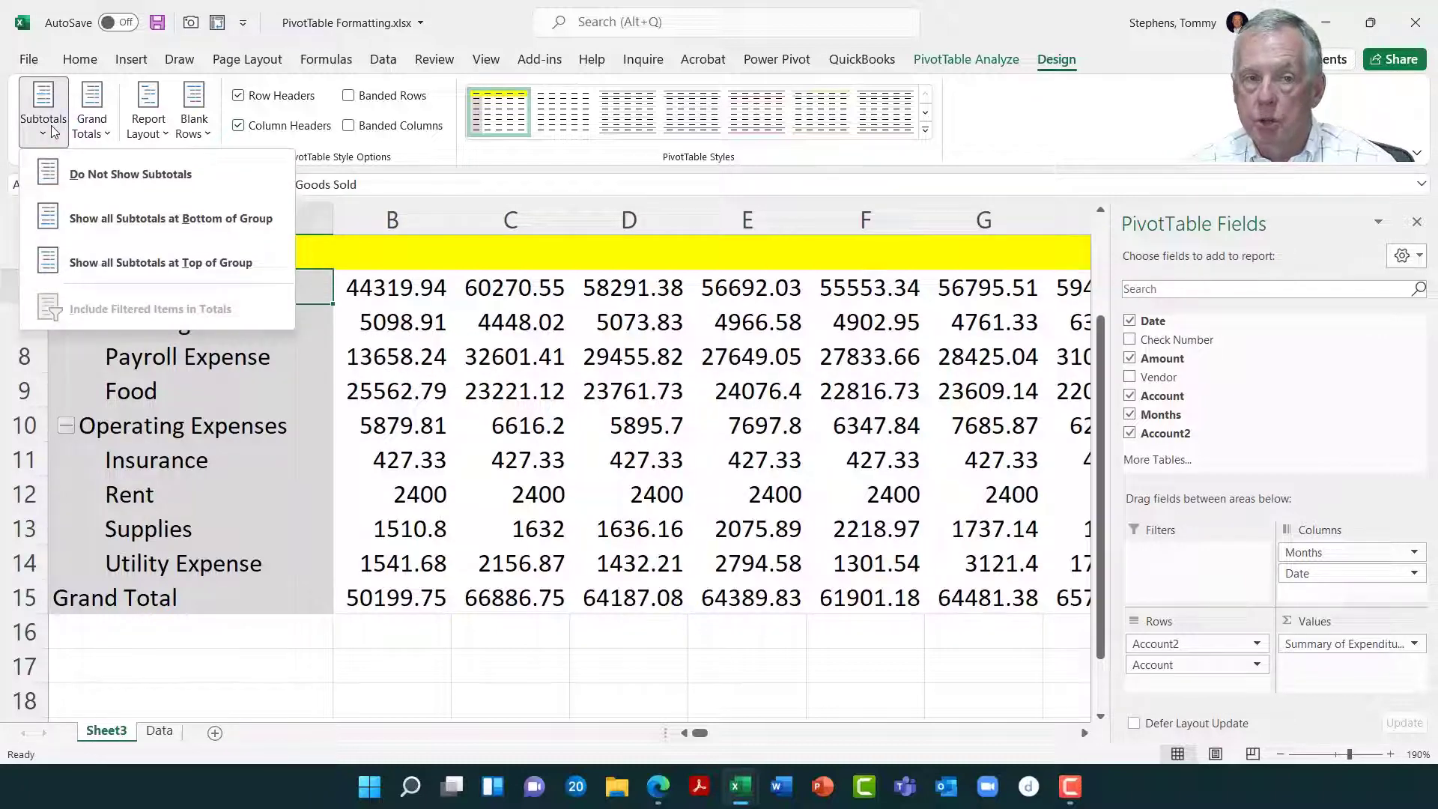
click(85, 218)
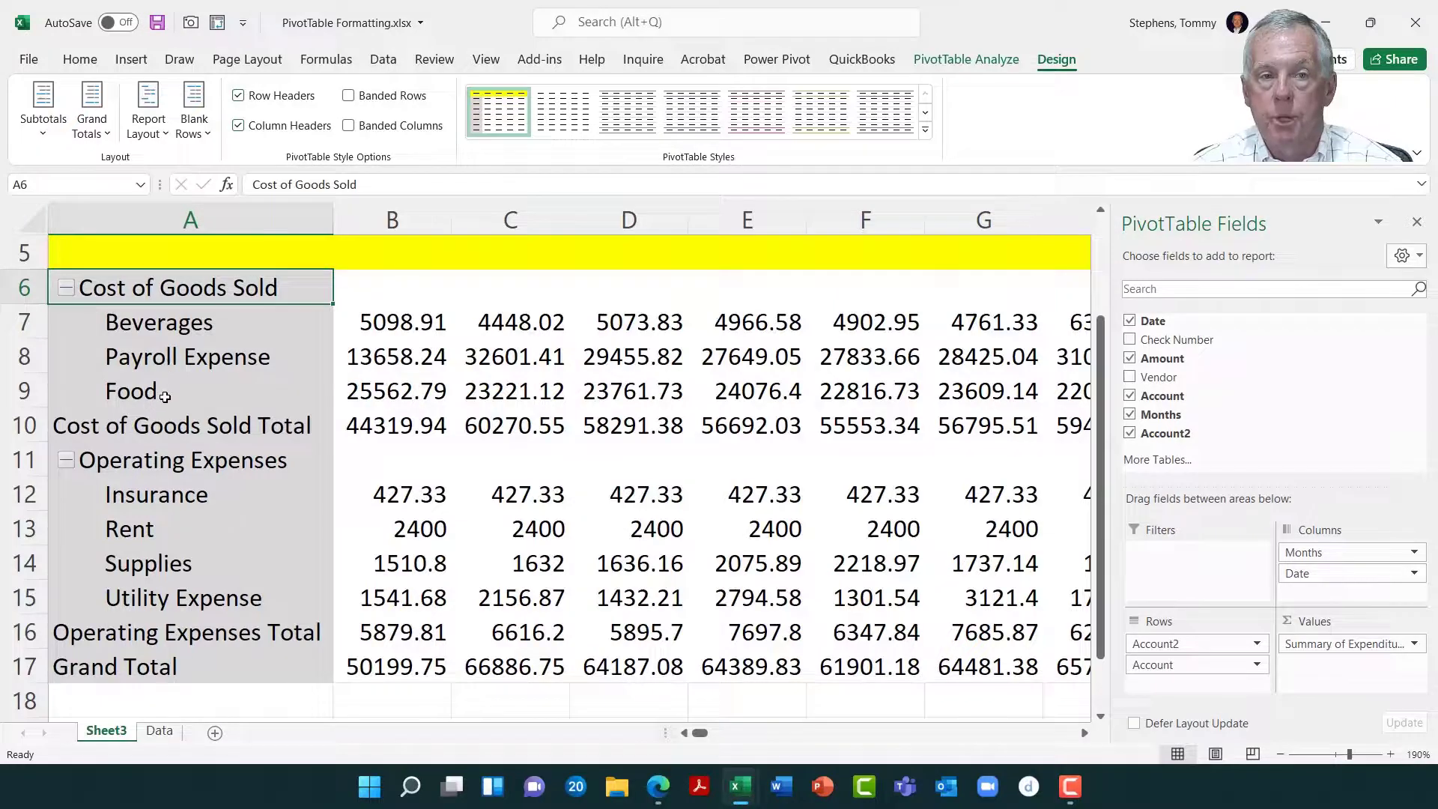
click(30, 426)
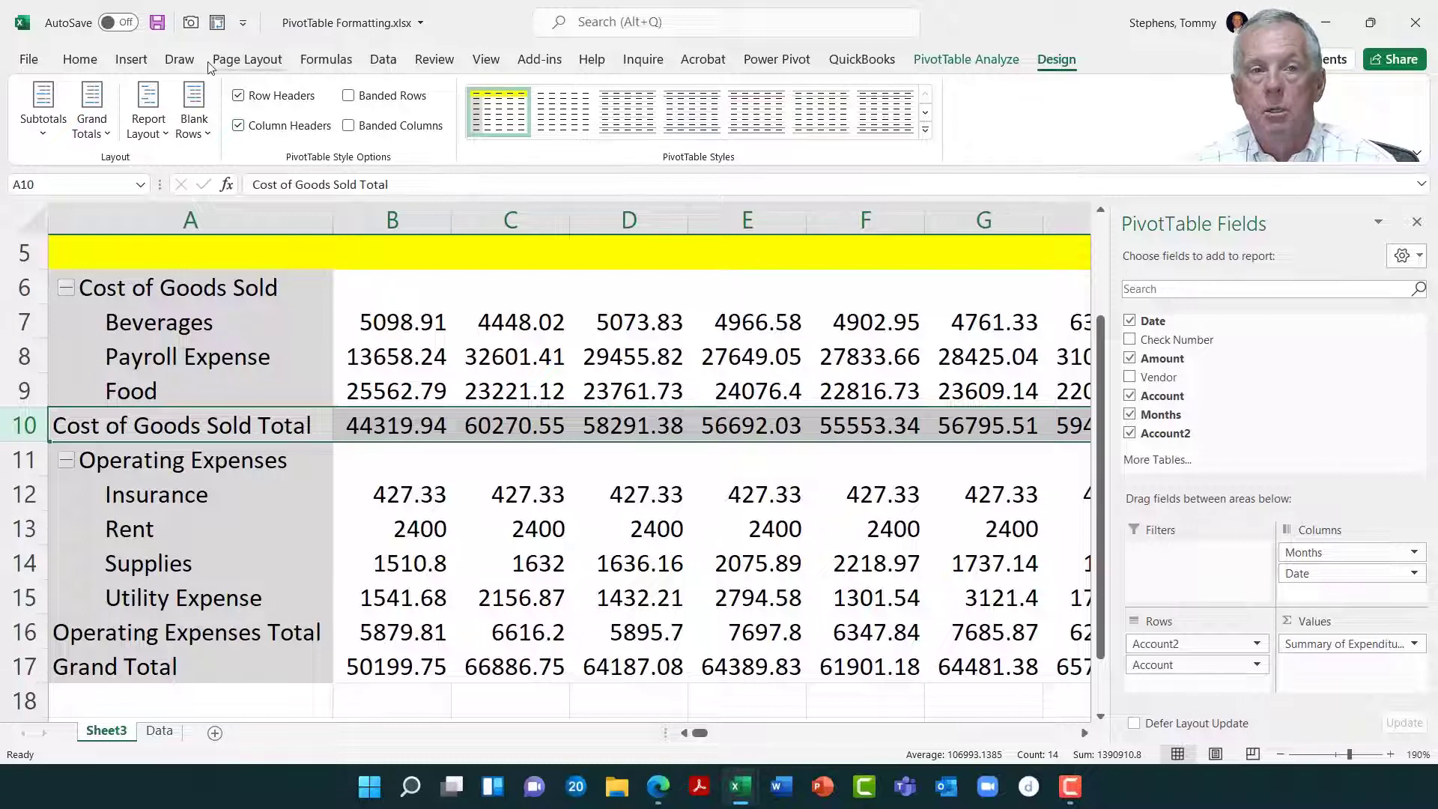
Review the report layout options (Compact, Outline and Tabular Form) and the blank row options for the PivotTable.
click(157, 136)
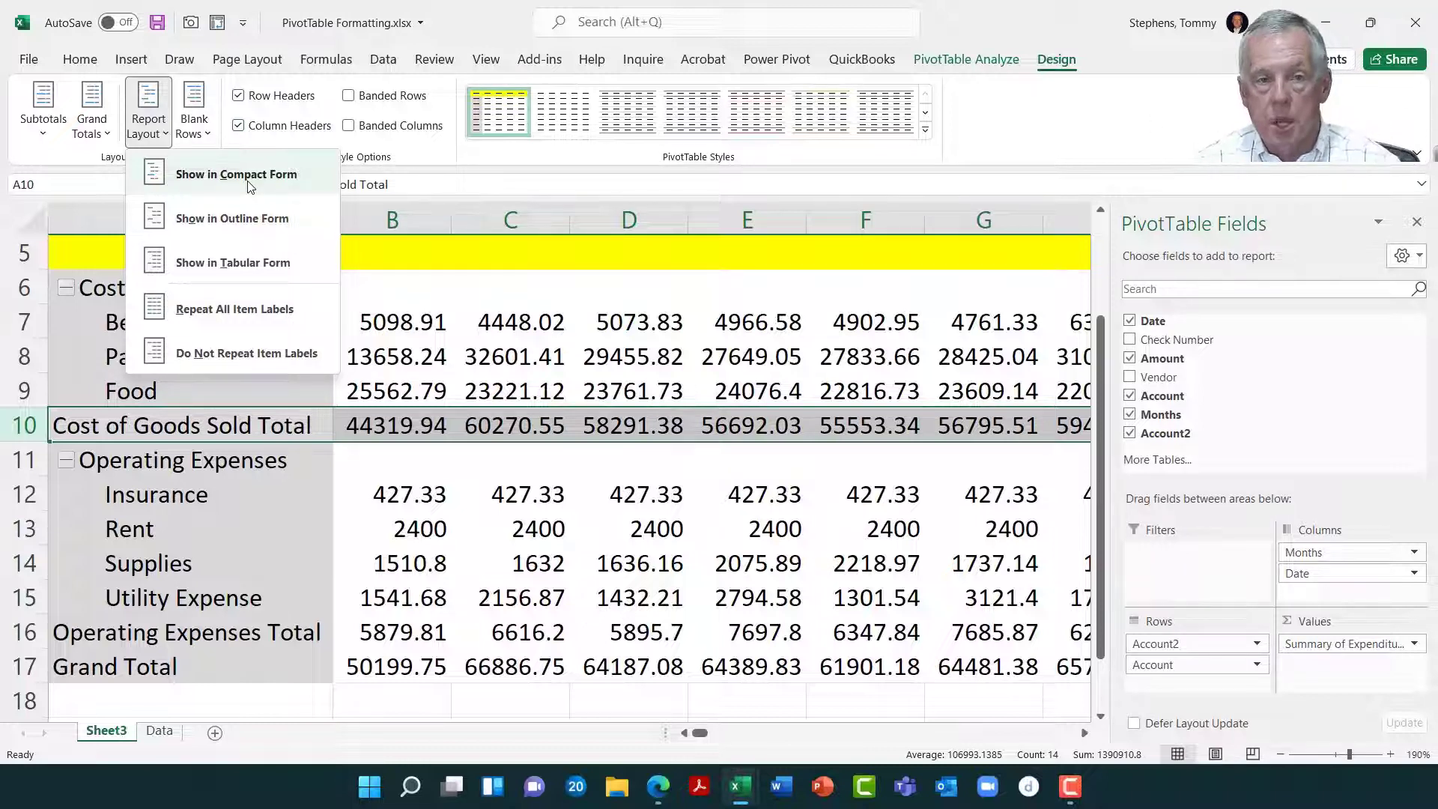
click(256, 263)
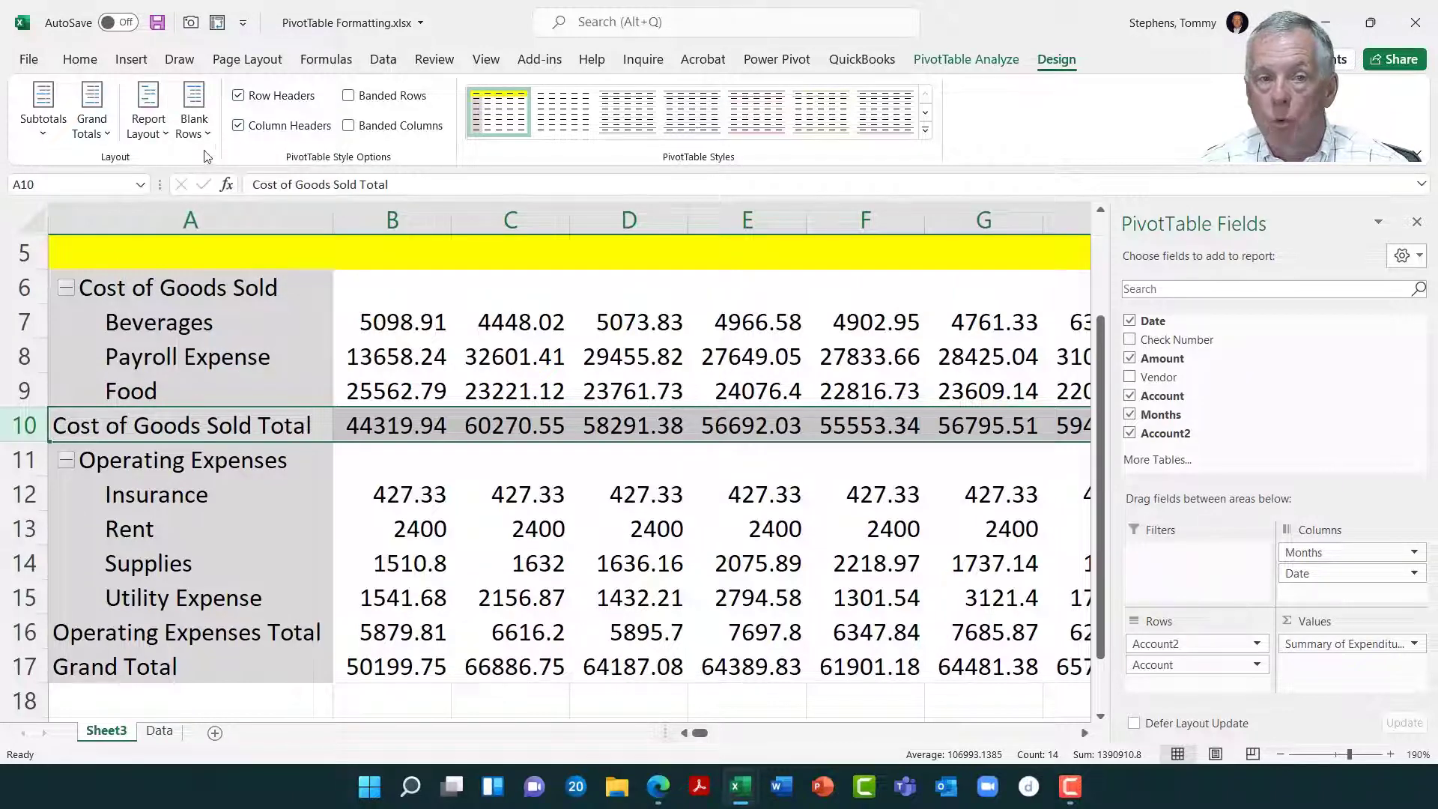
click(194, 124)
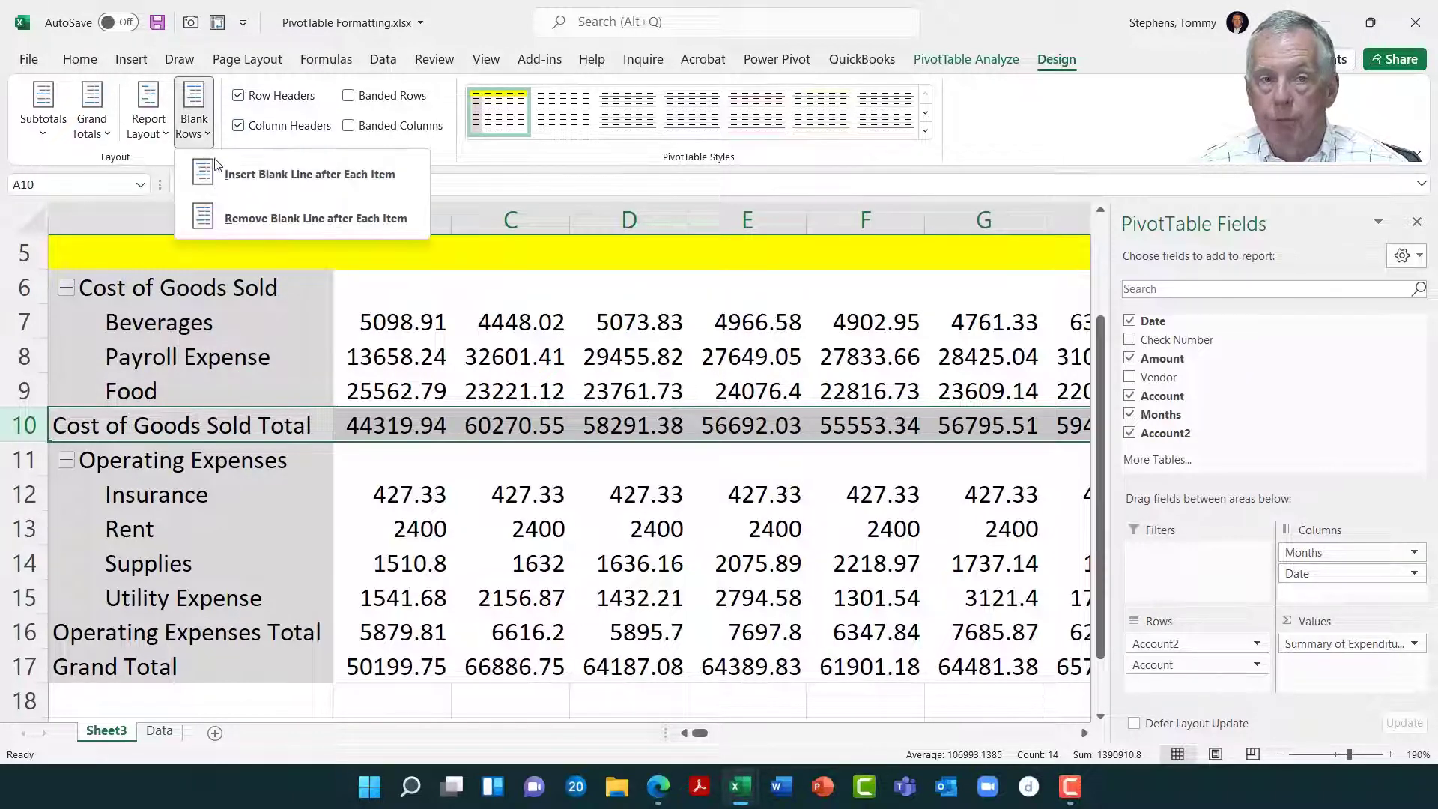
click(148, 129)
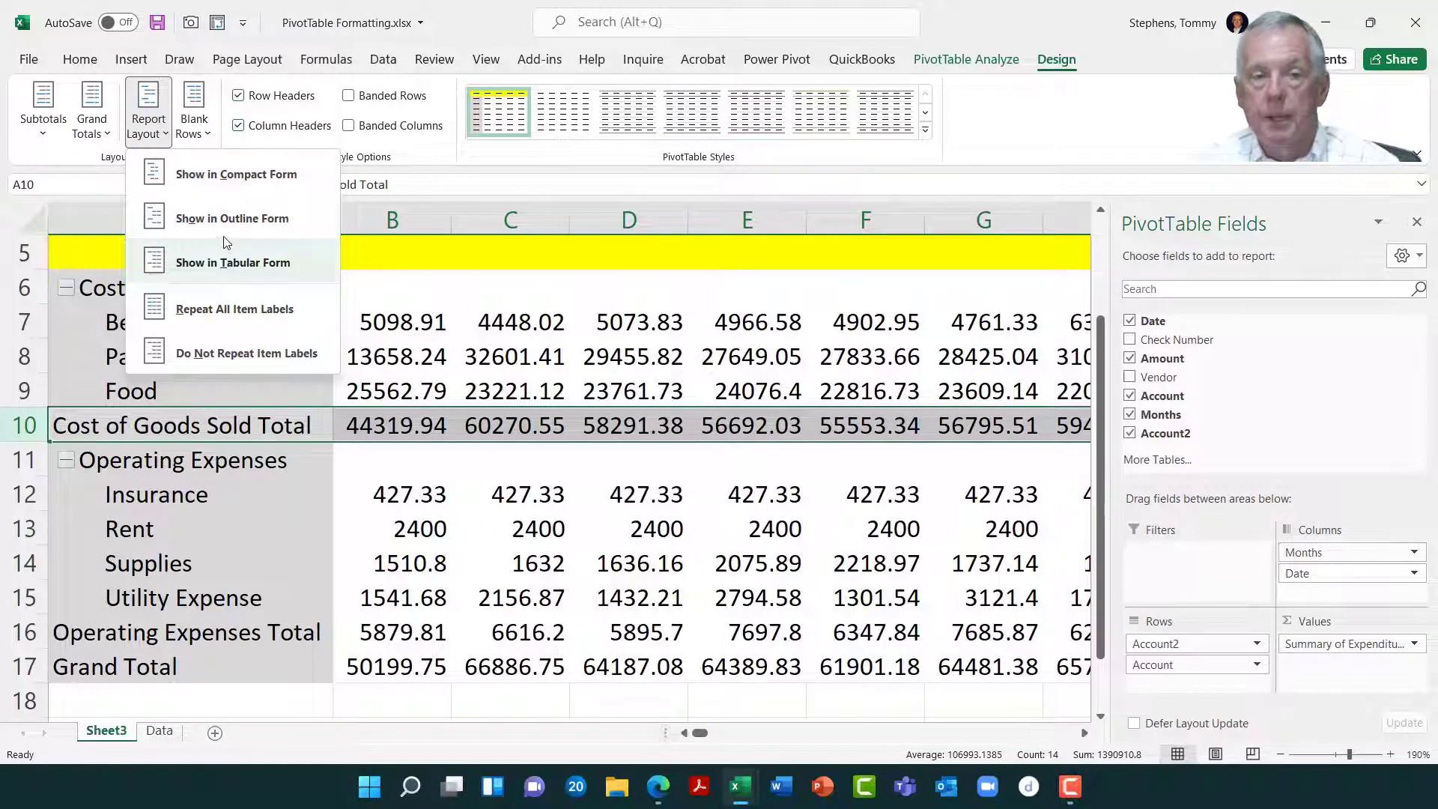
click(220, 177)
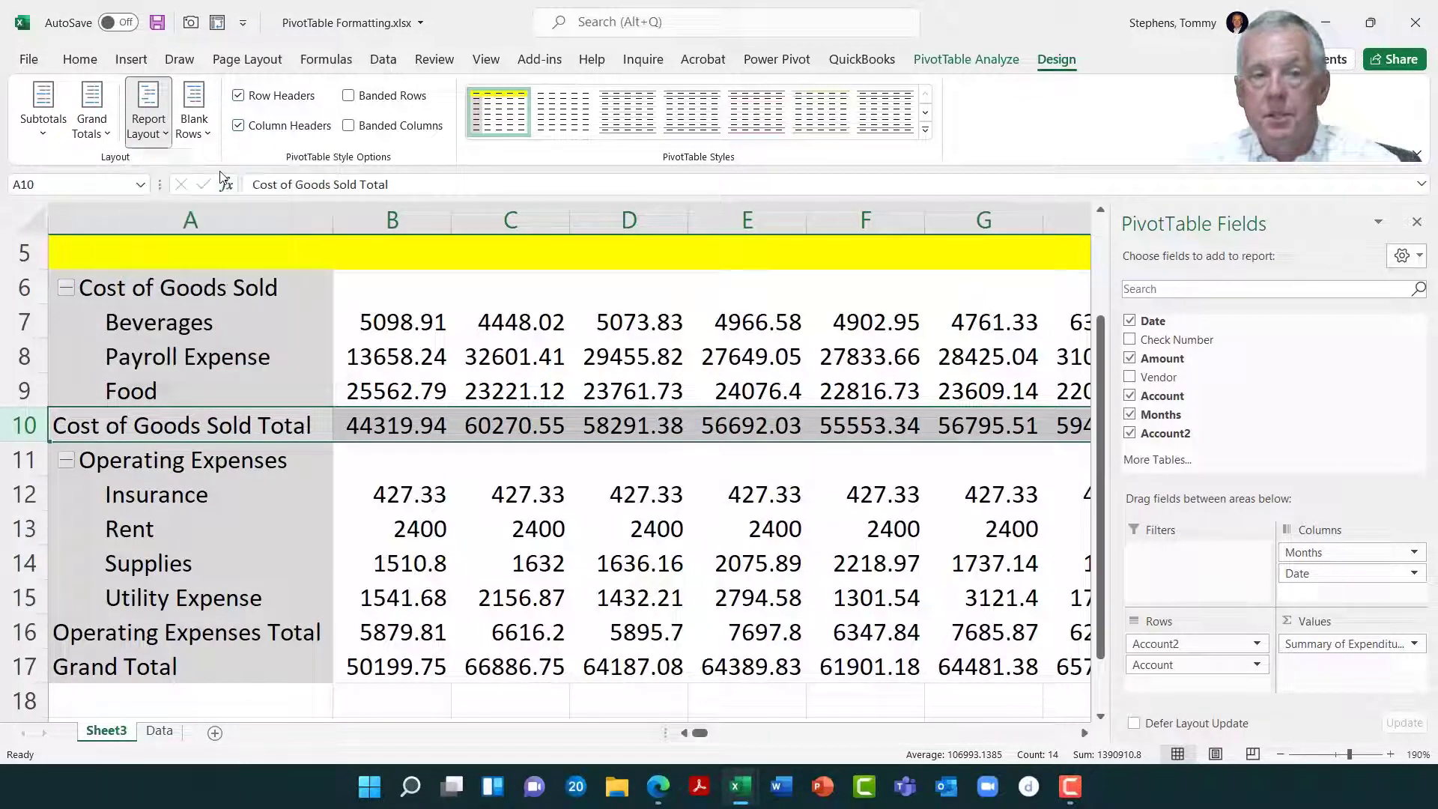
click(196, 131)
click(149, 135)
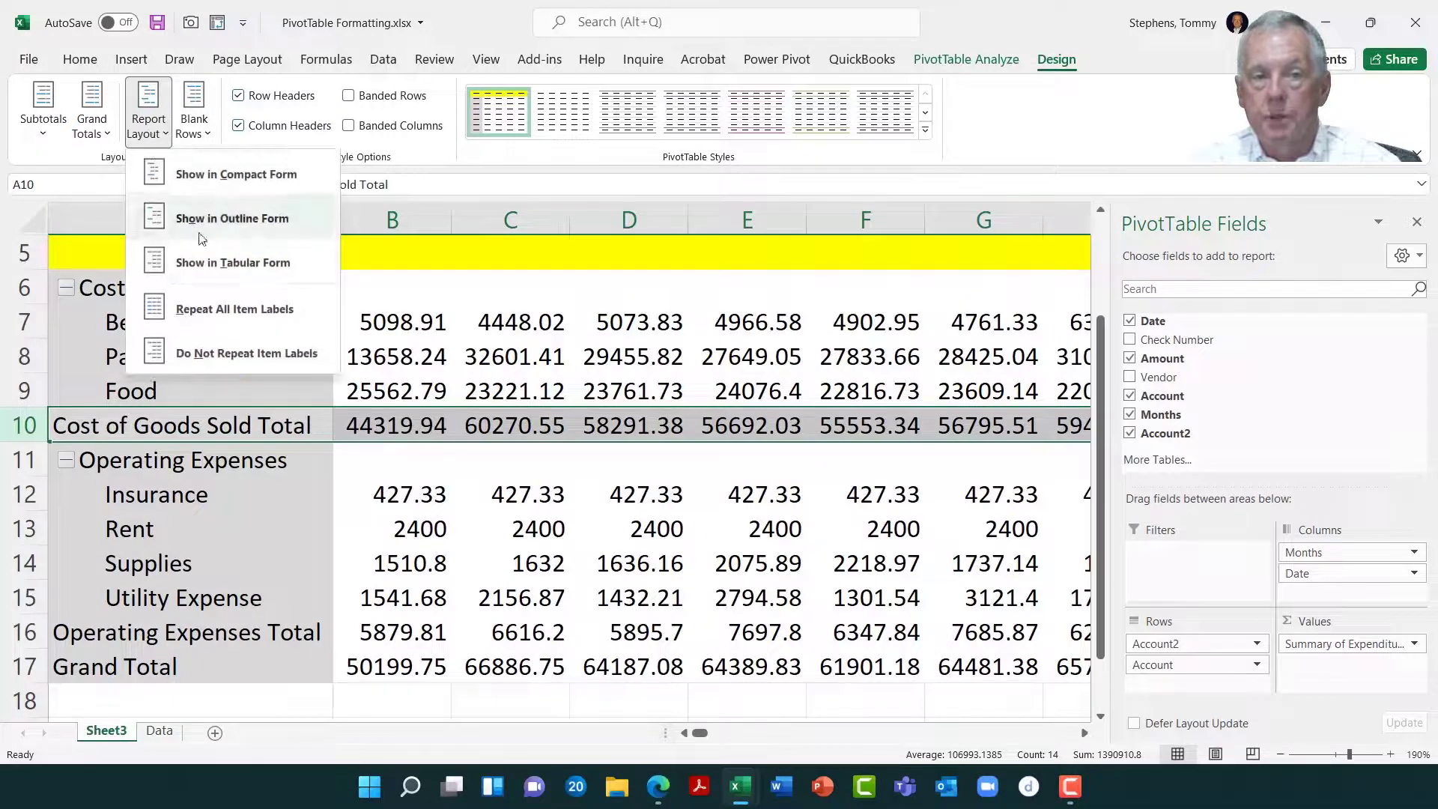
click(200, 259)
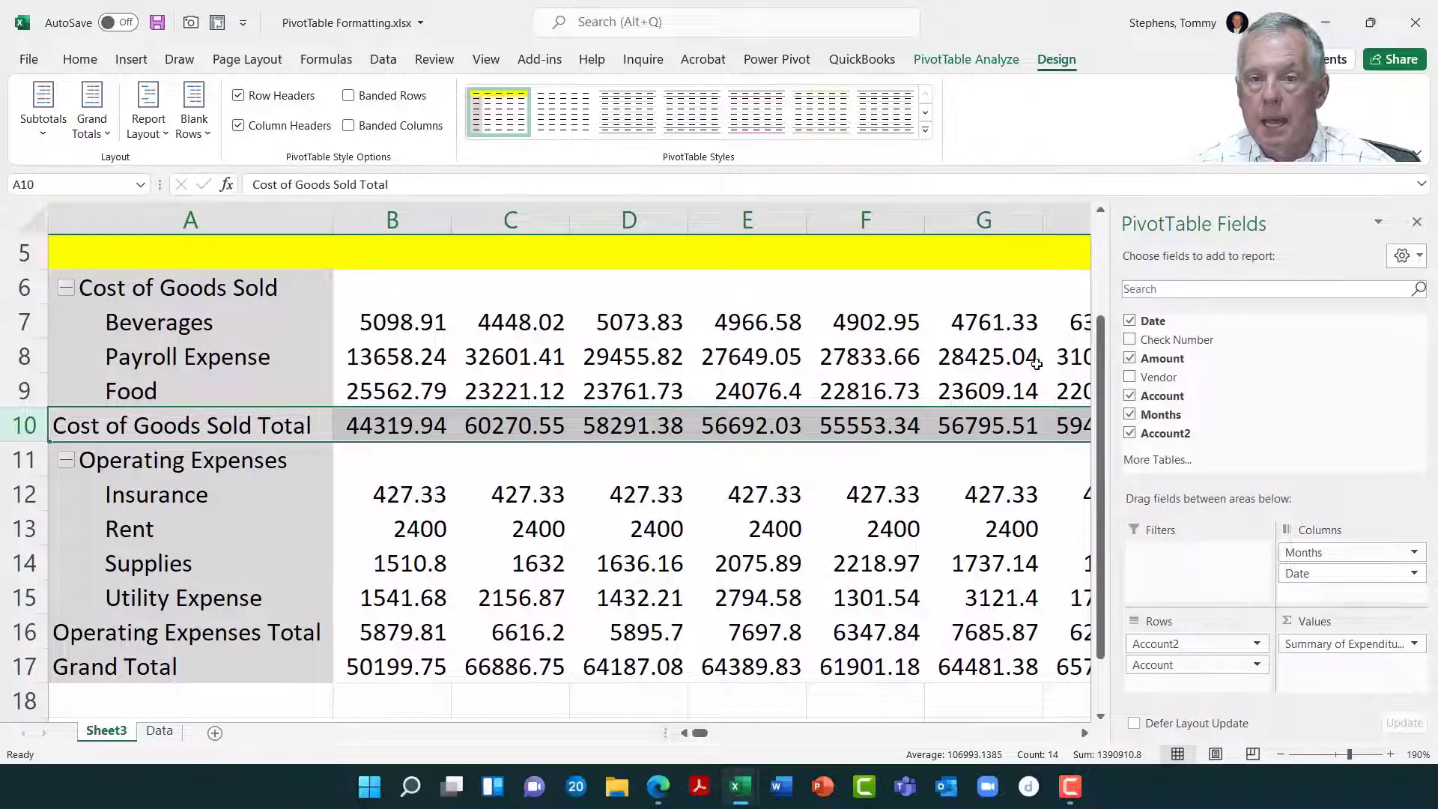
Add the Vendor field to the PivotTable rows above the account fields and remove the Account2 grouping field.
drag(1148, 382, 1181, 637)
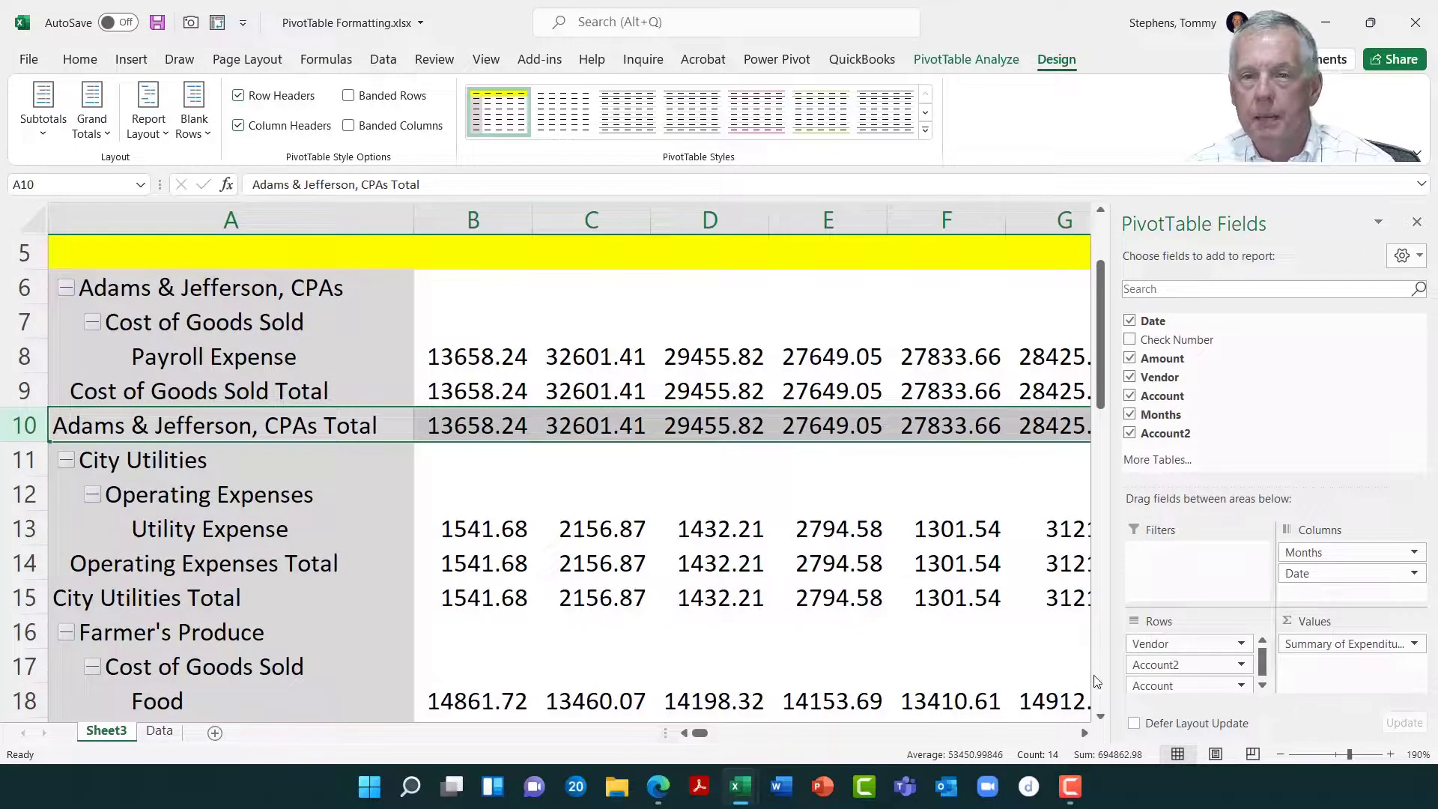
drag(1149, 664, 1001, 667)
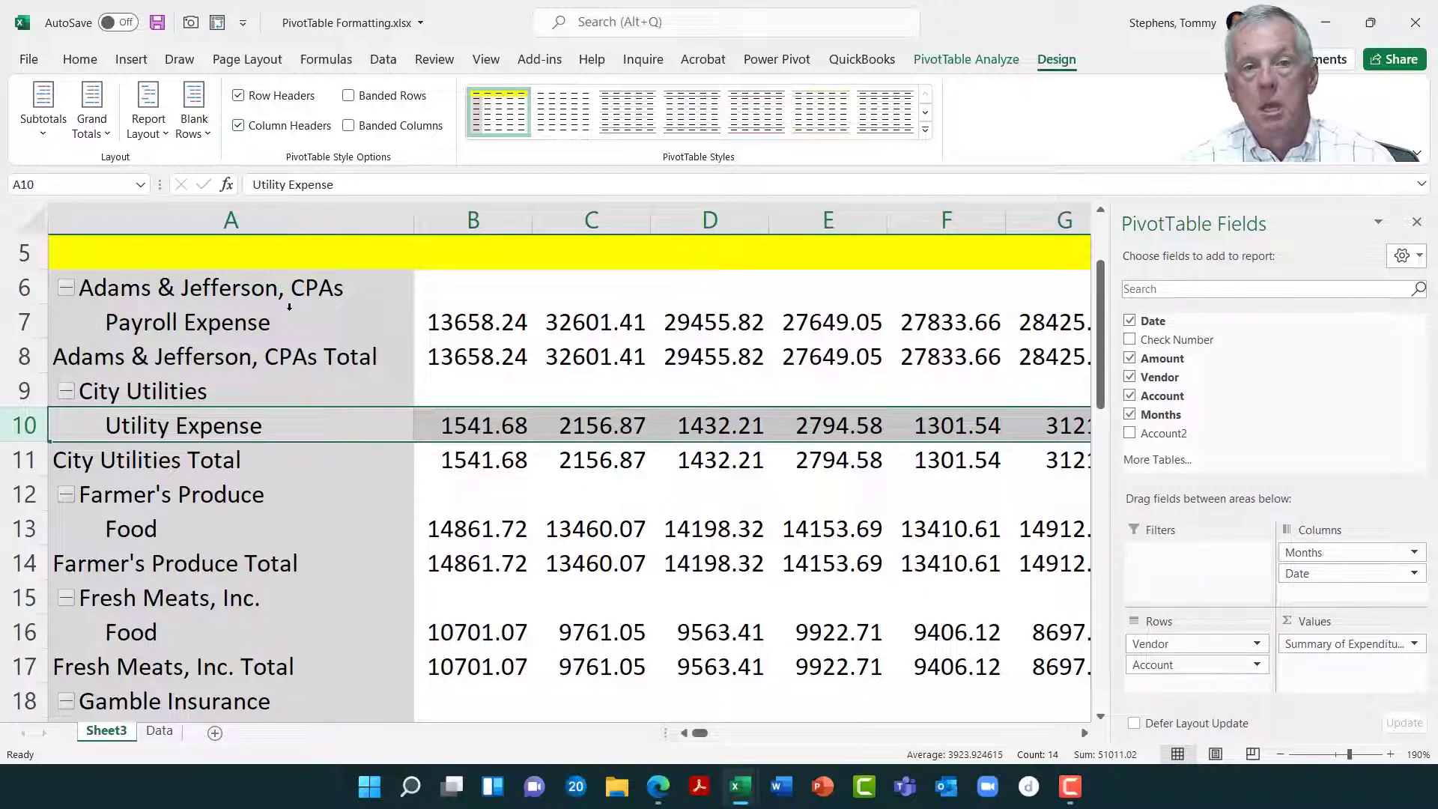
Examine how vendors, their accounts and vendor totals are arranged in the first column for Adams & Jefferson, CPAs and City Utilities.
click(265, 287)
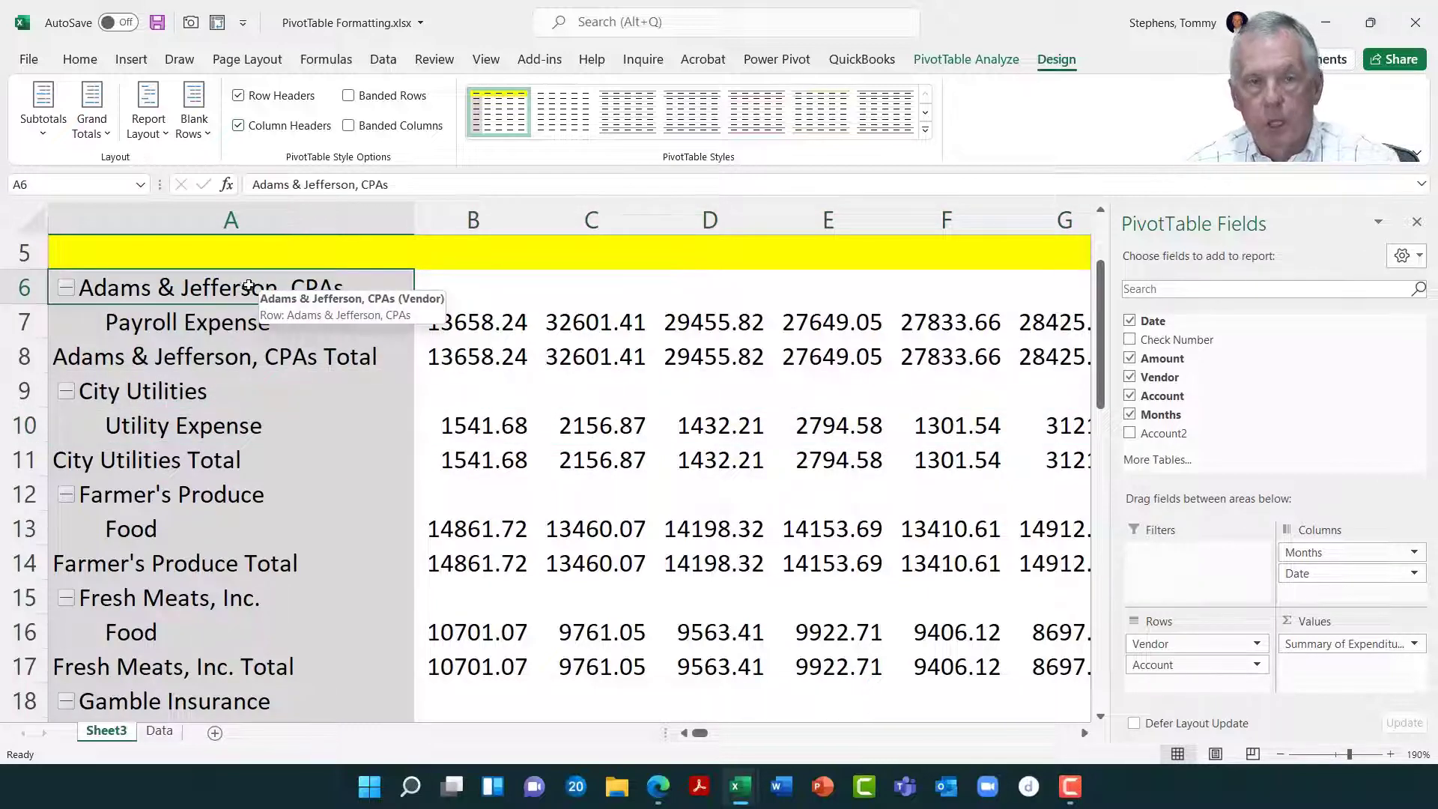
click(231, 322)
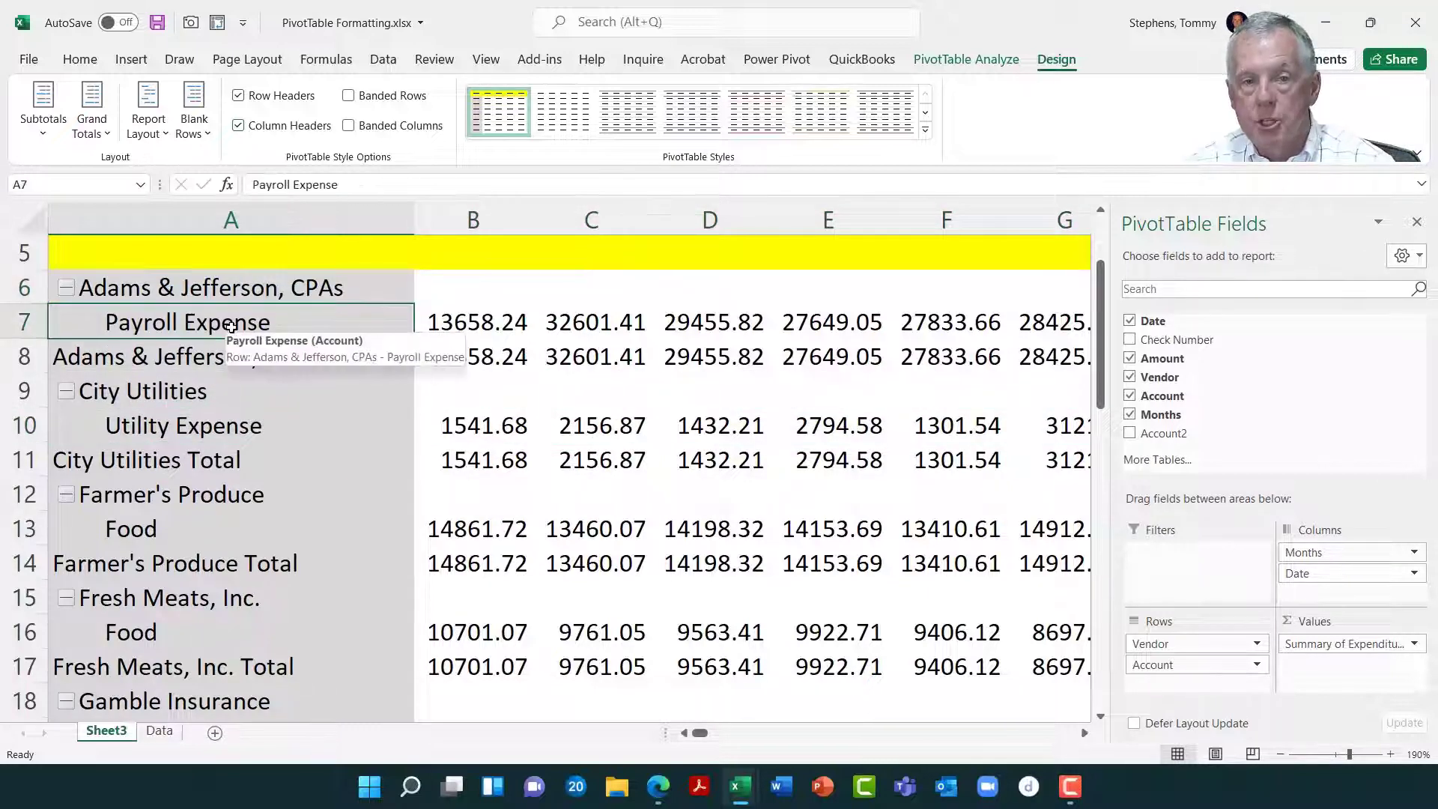
click(229, 360)
click(197, 391)
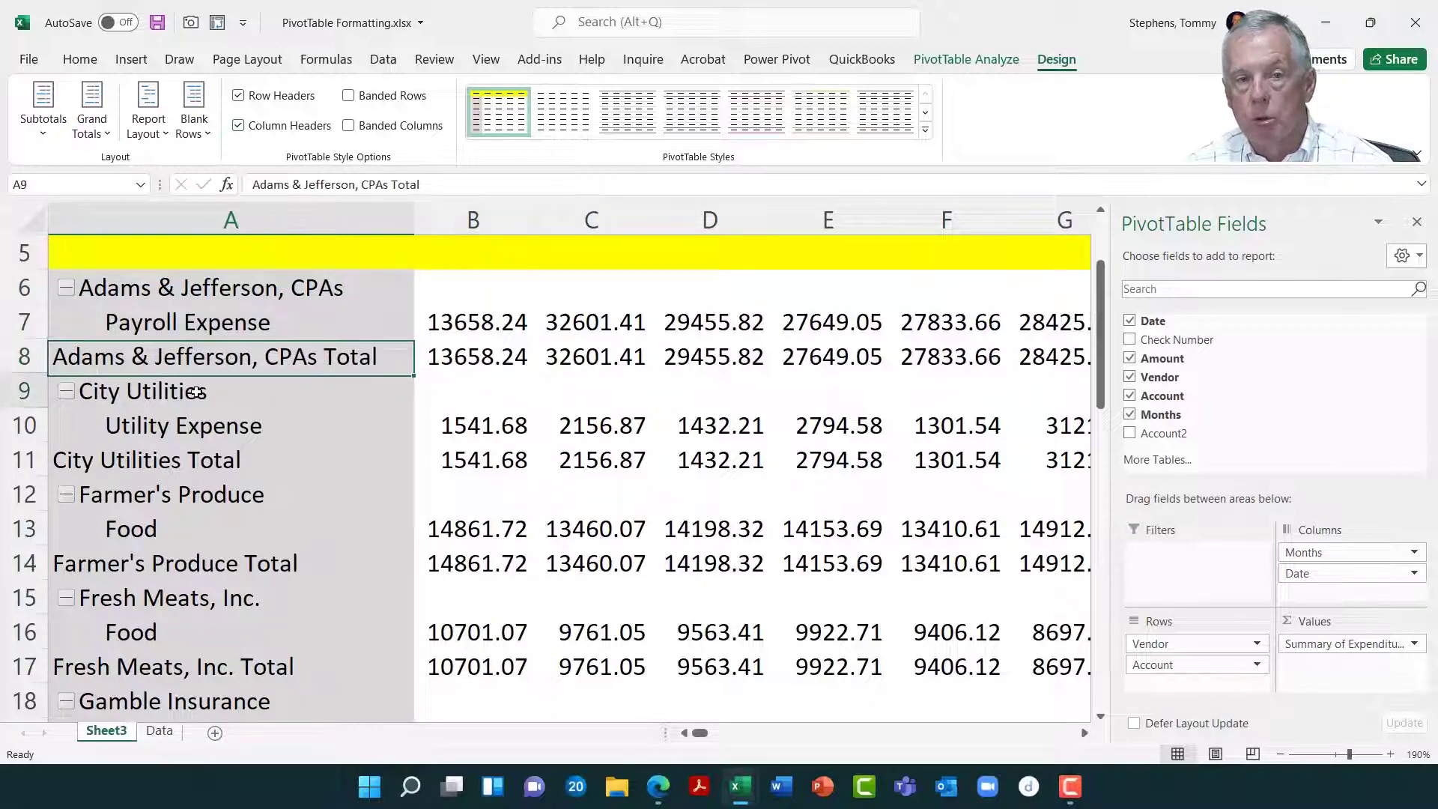
click(238, 436)
click(241, 458)
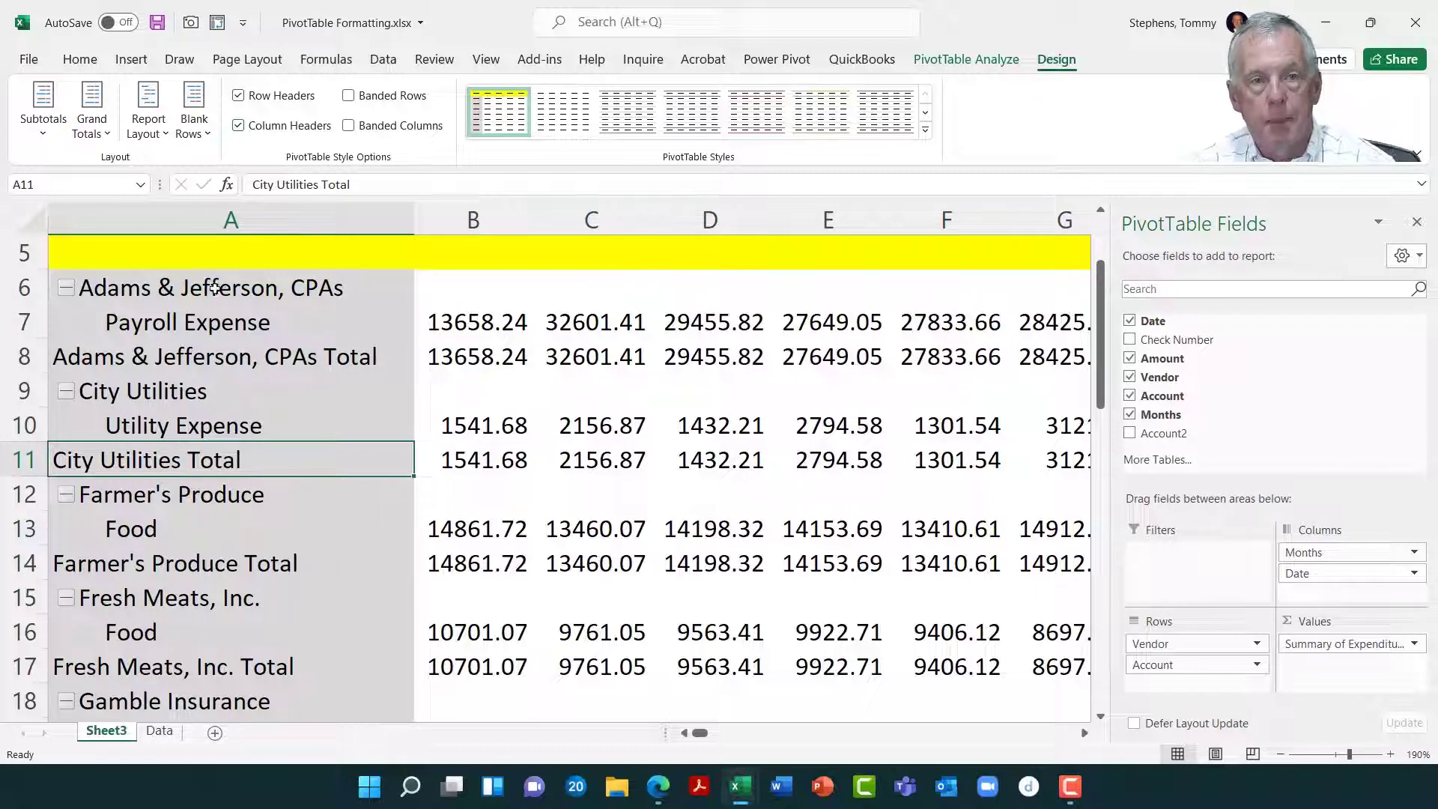
Show the PivotTable in Tabular Form and select the Adams & Jefferson, CPAs vendor label.
click(157, 138)
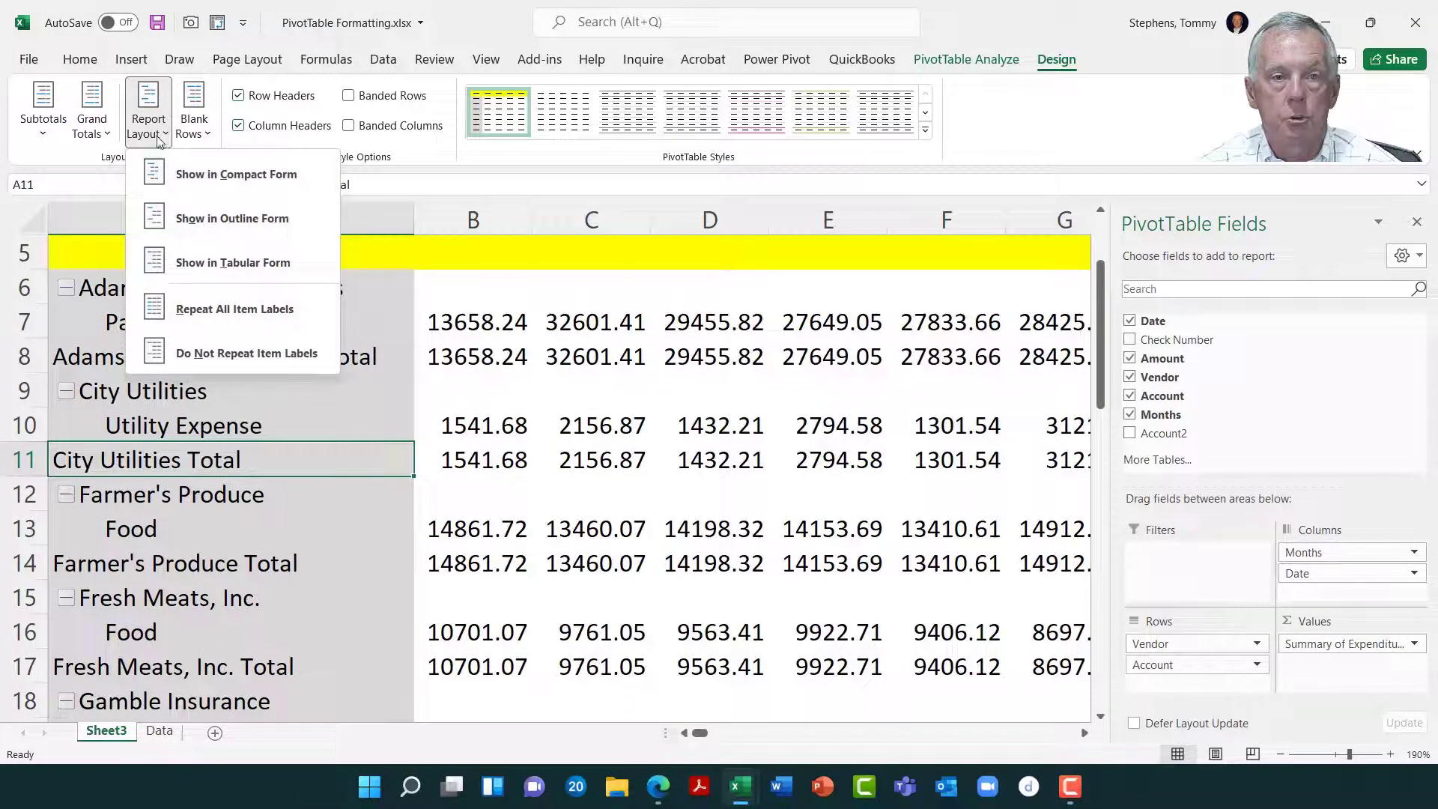
click(231, 263)
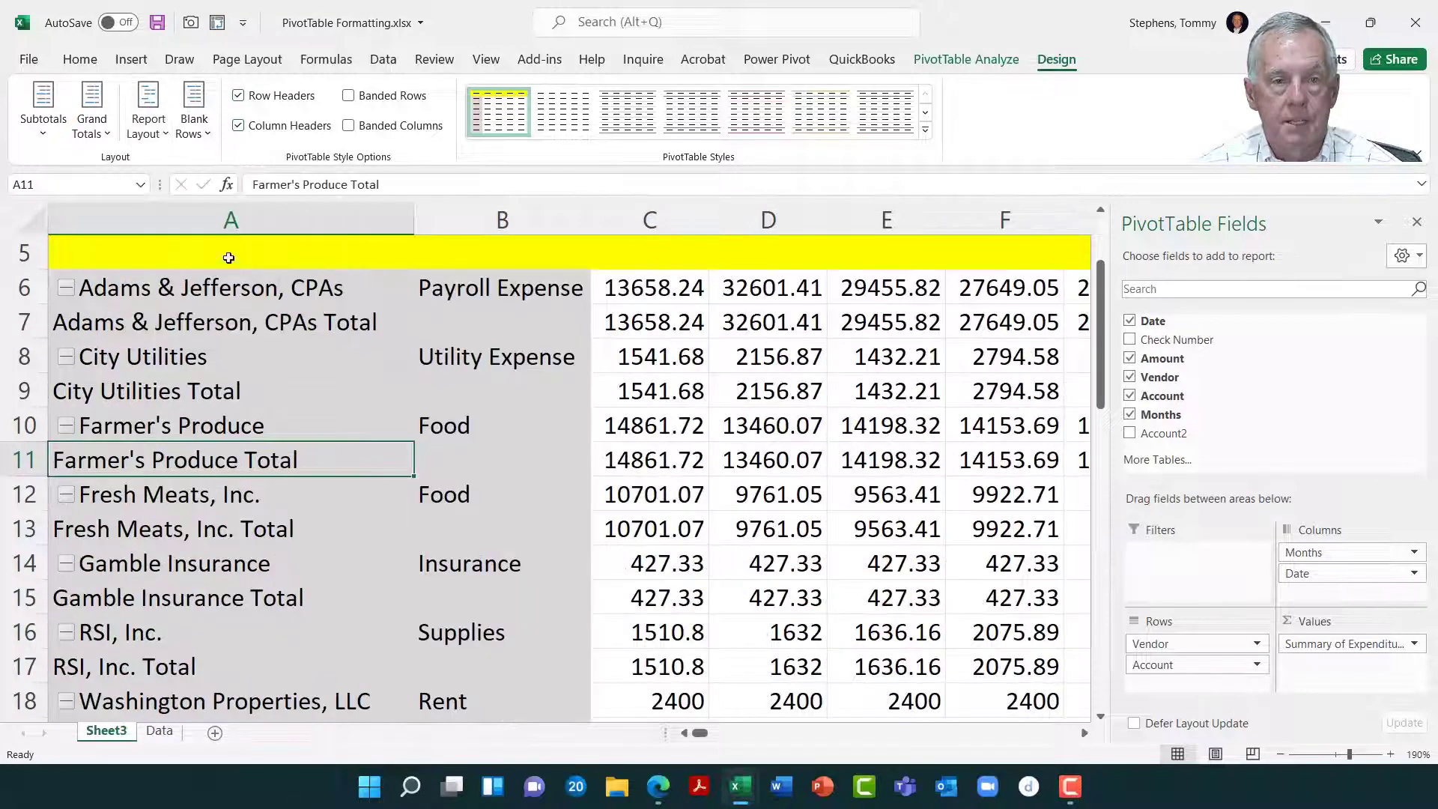
scroll(366, 393, up, 2)
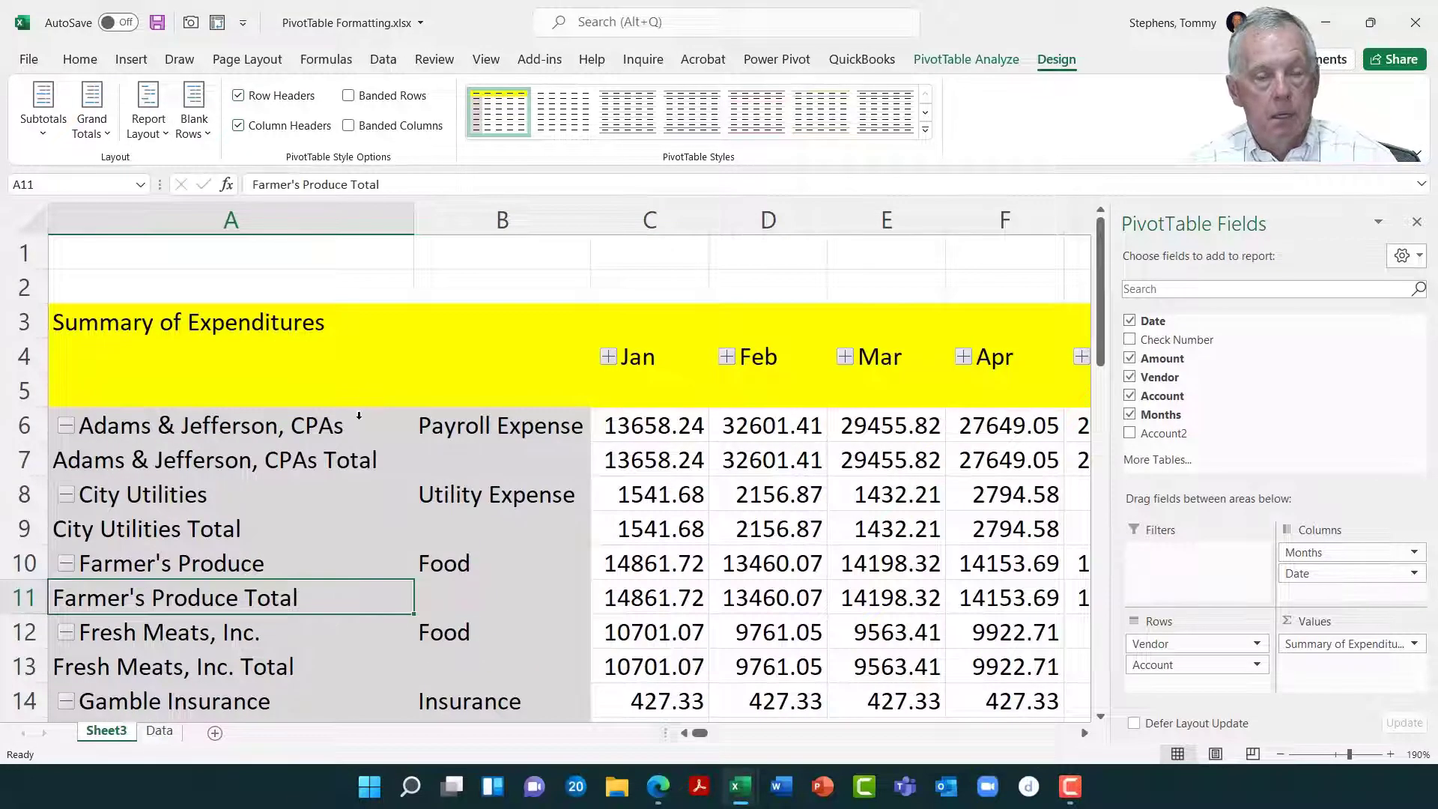
key(Up)
key(Up)
key(Up)
key(Up)
key(Up)
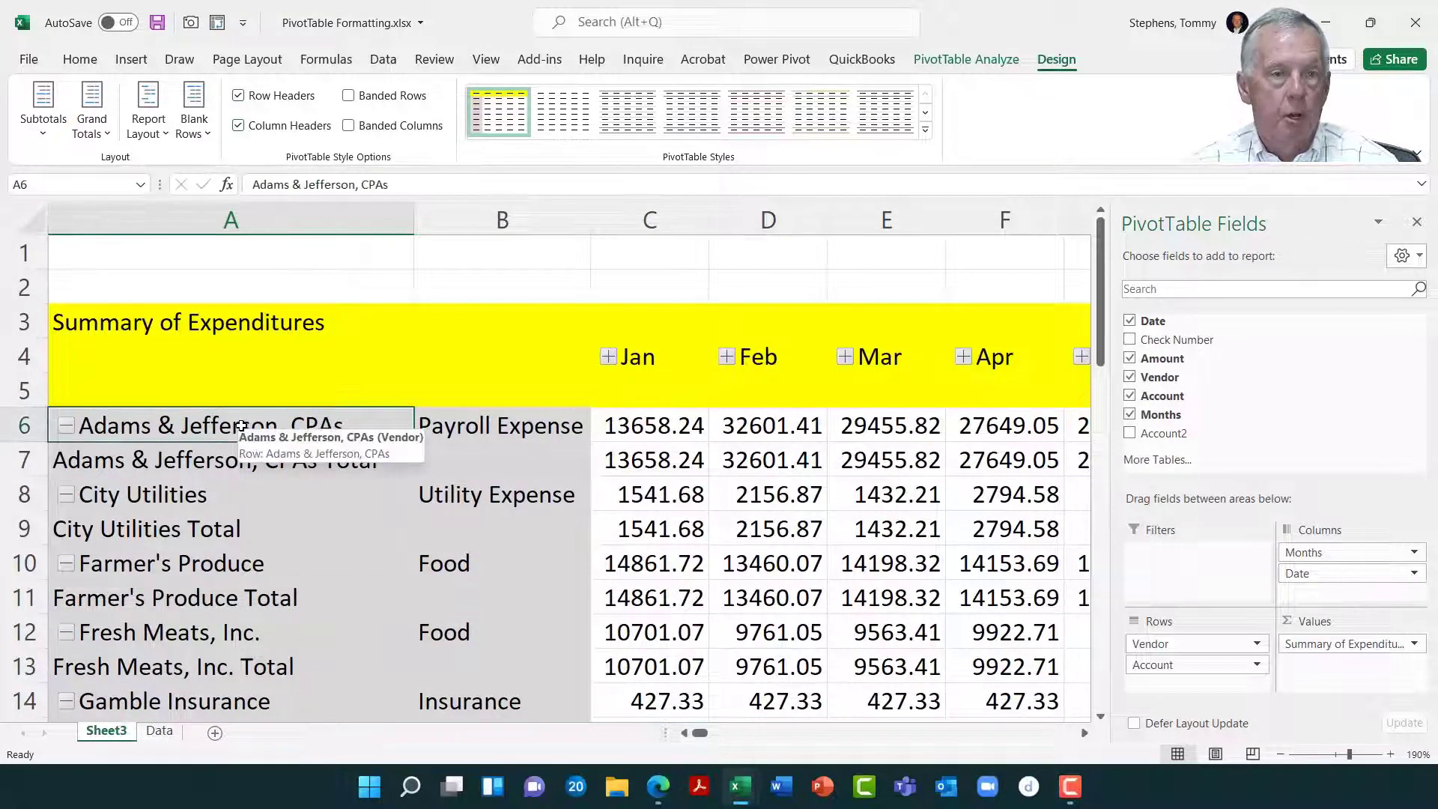
Select the Payroll Expense label for Adams & Jefferson, CPAs and switch the PivotTable back to Compact Form.
click(467, 423)
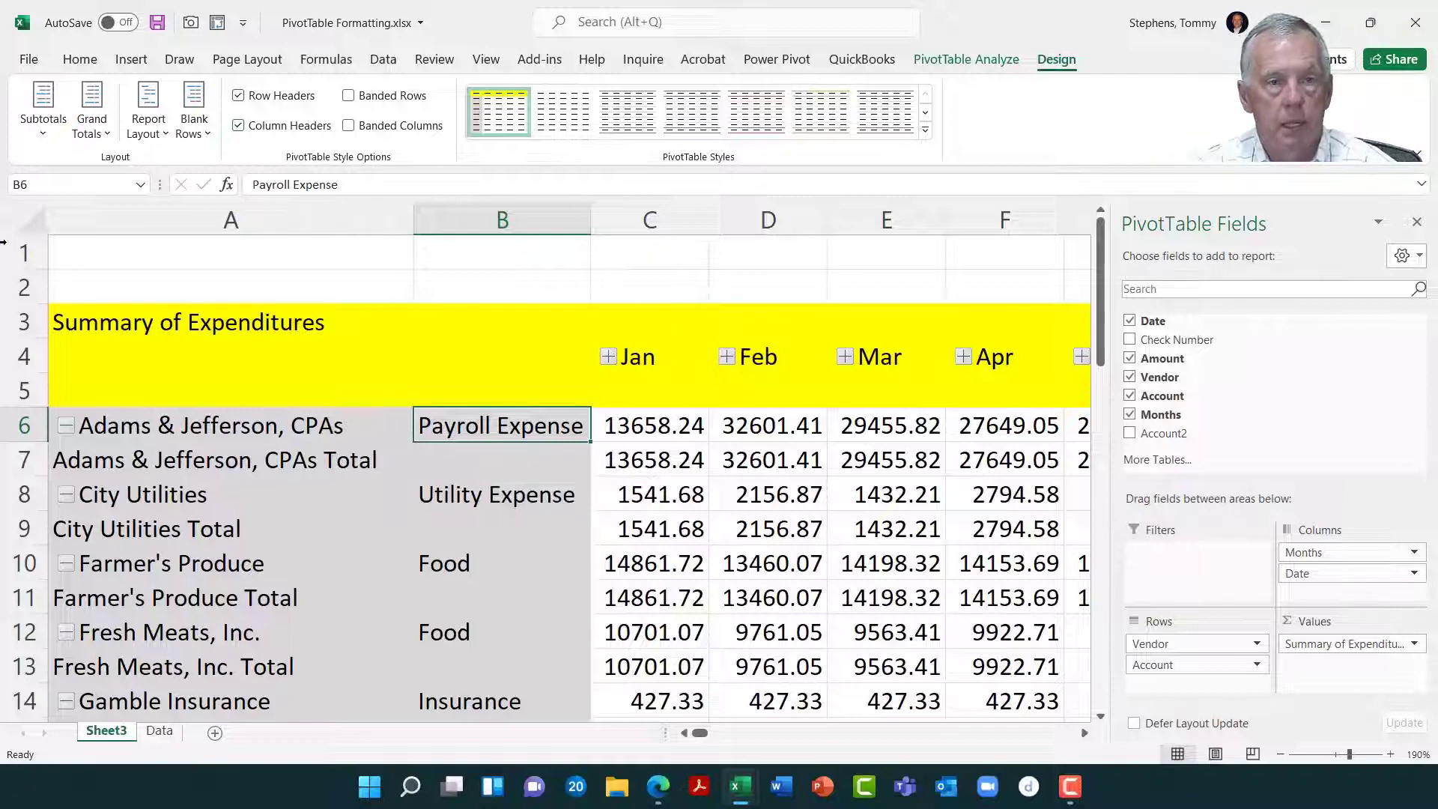
click(146, 135)
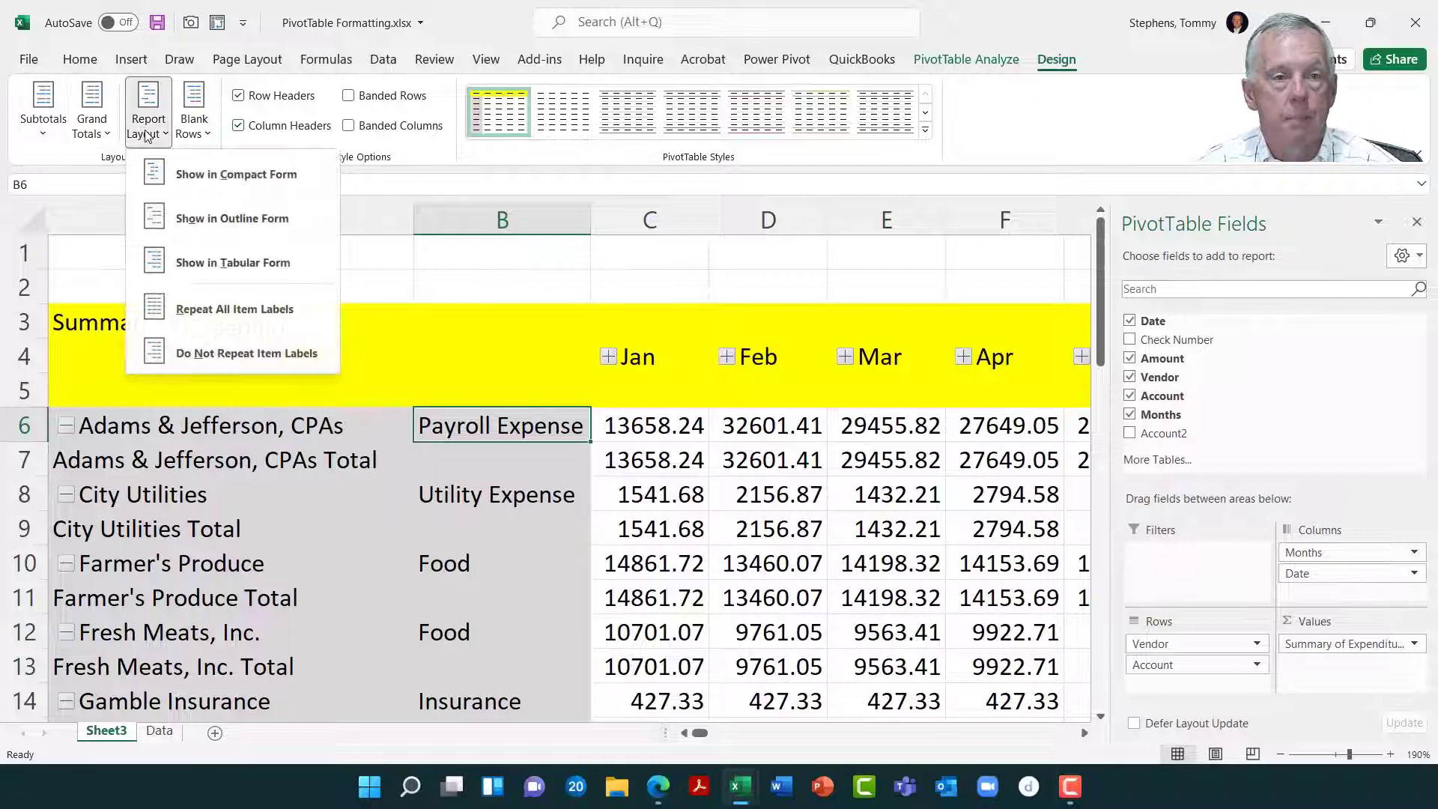
click(199, 174)
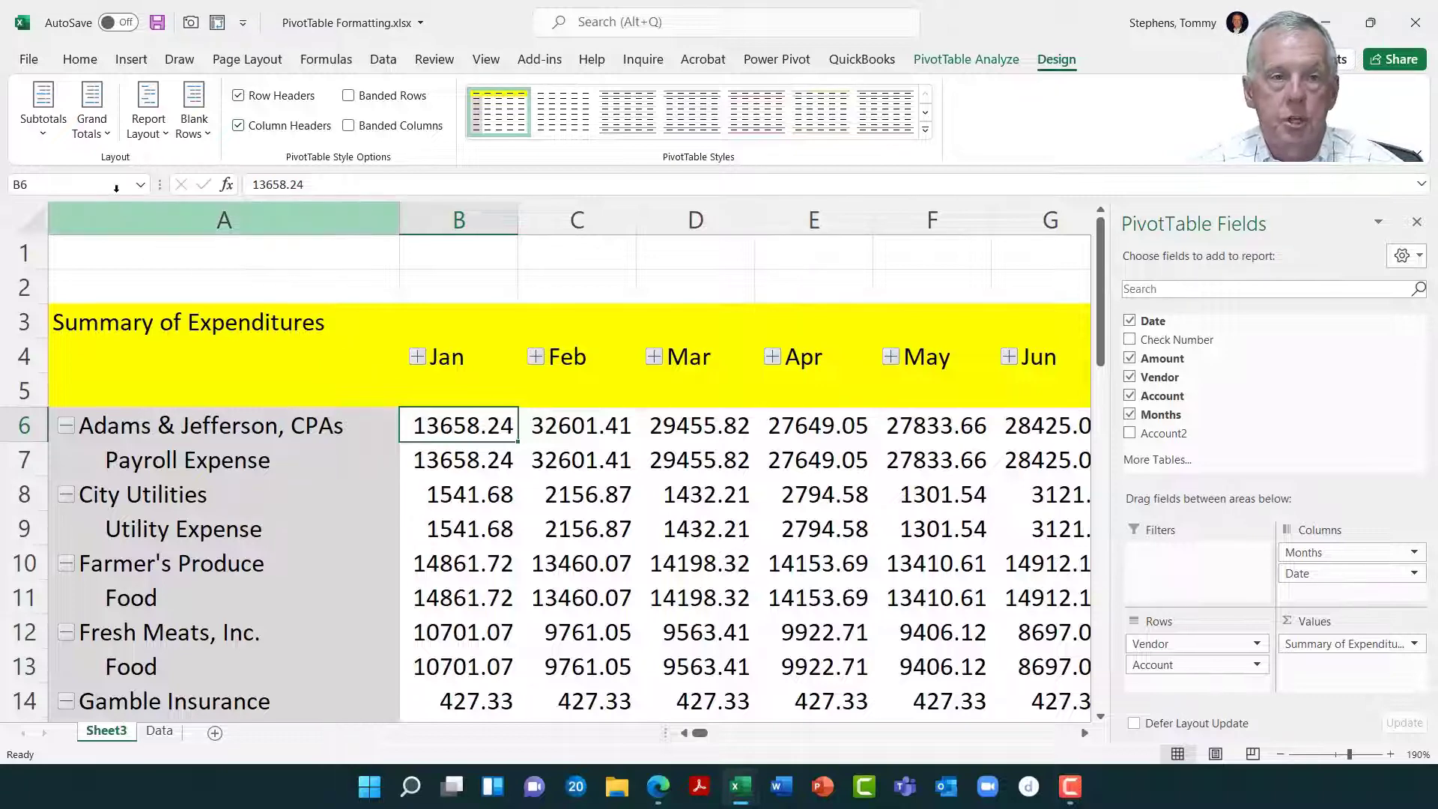
Open the default PivotTable layout settings from Excel's data options.
click(39, 63)
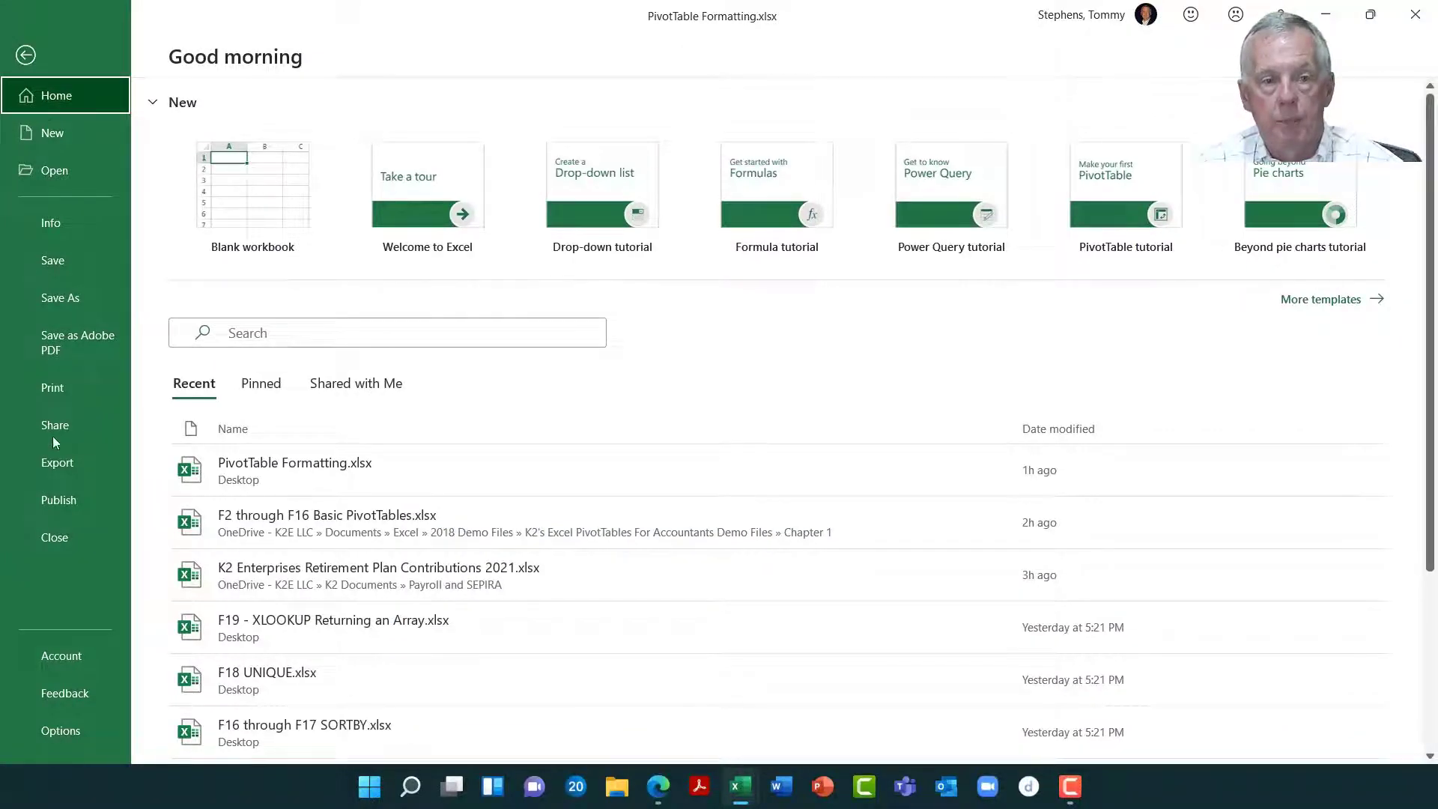
click(69, 737)
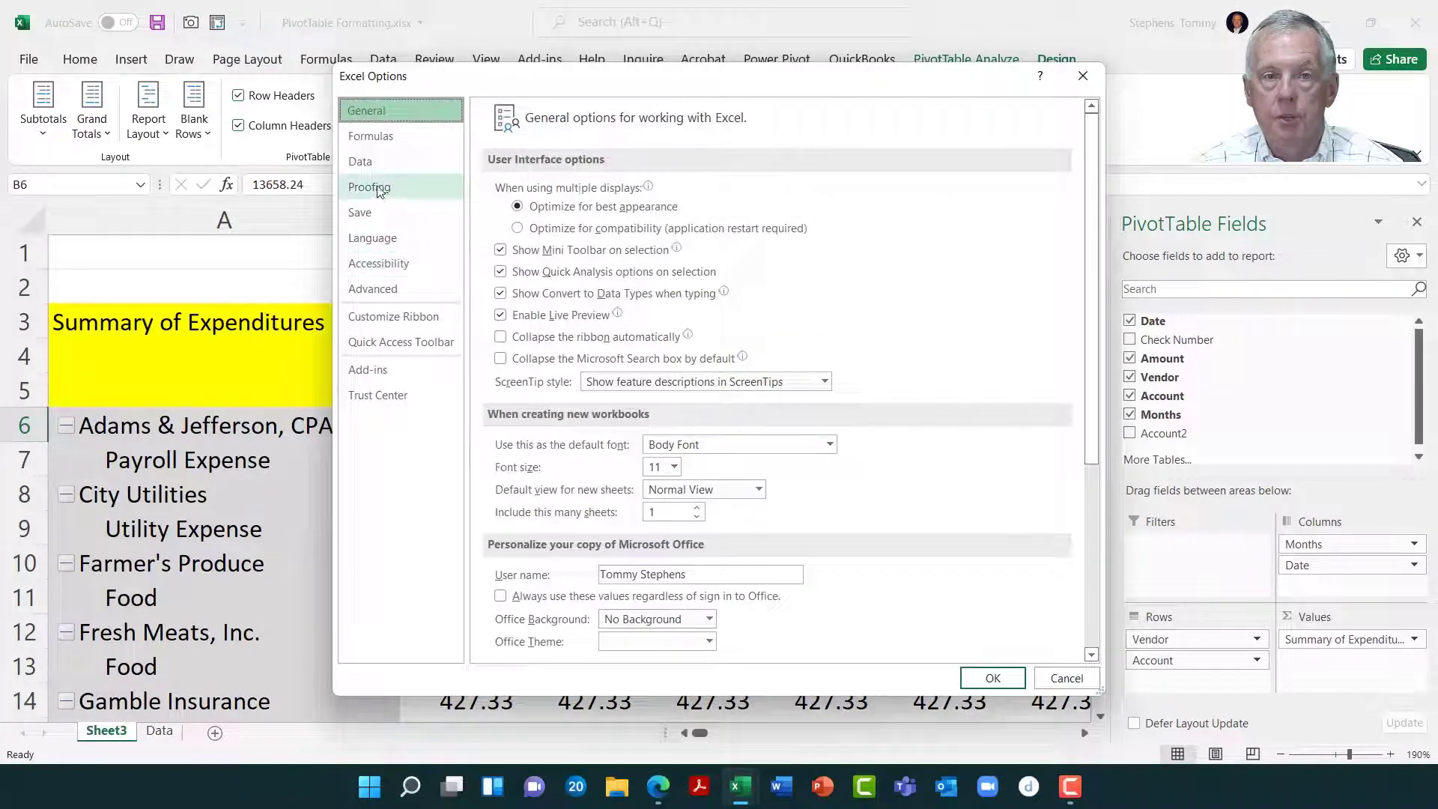
click(374, 162)
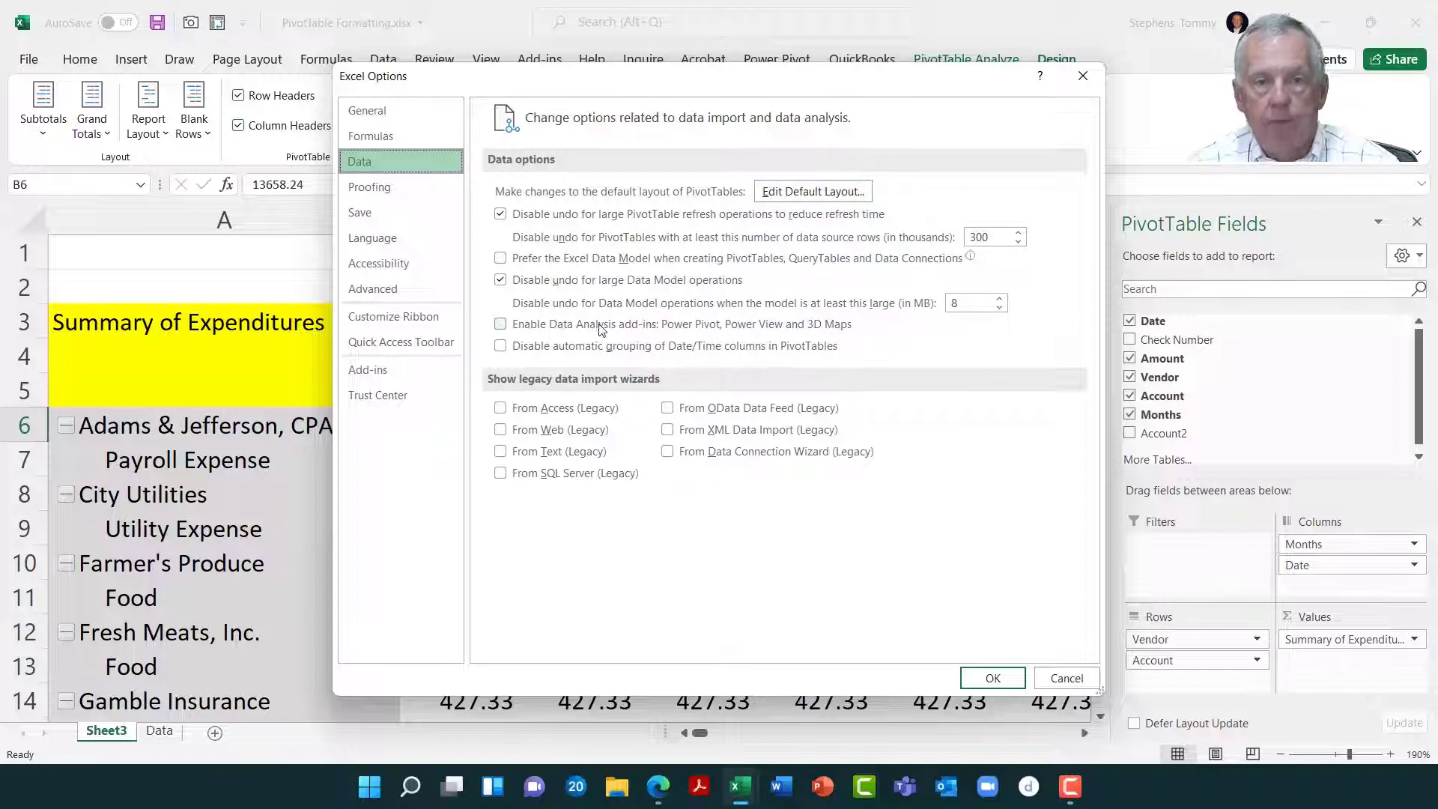
click(812, 192)
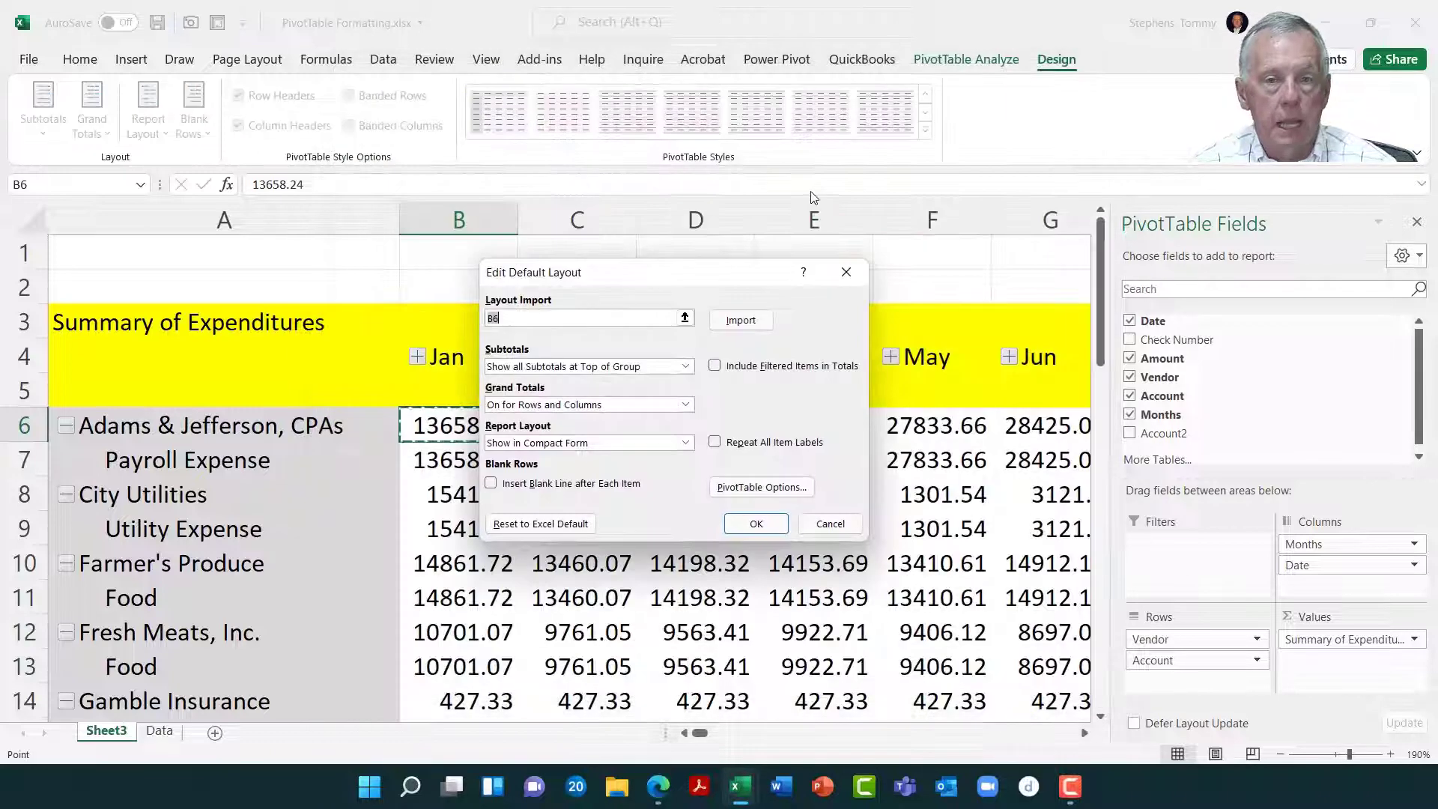
Review the Subtotals and Report Layout choices for the default layout, keeping Show in Compact Form.
click(536, 367)
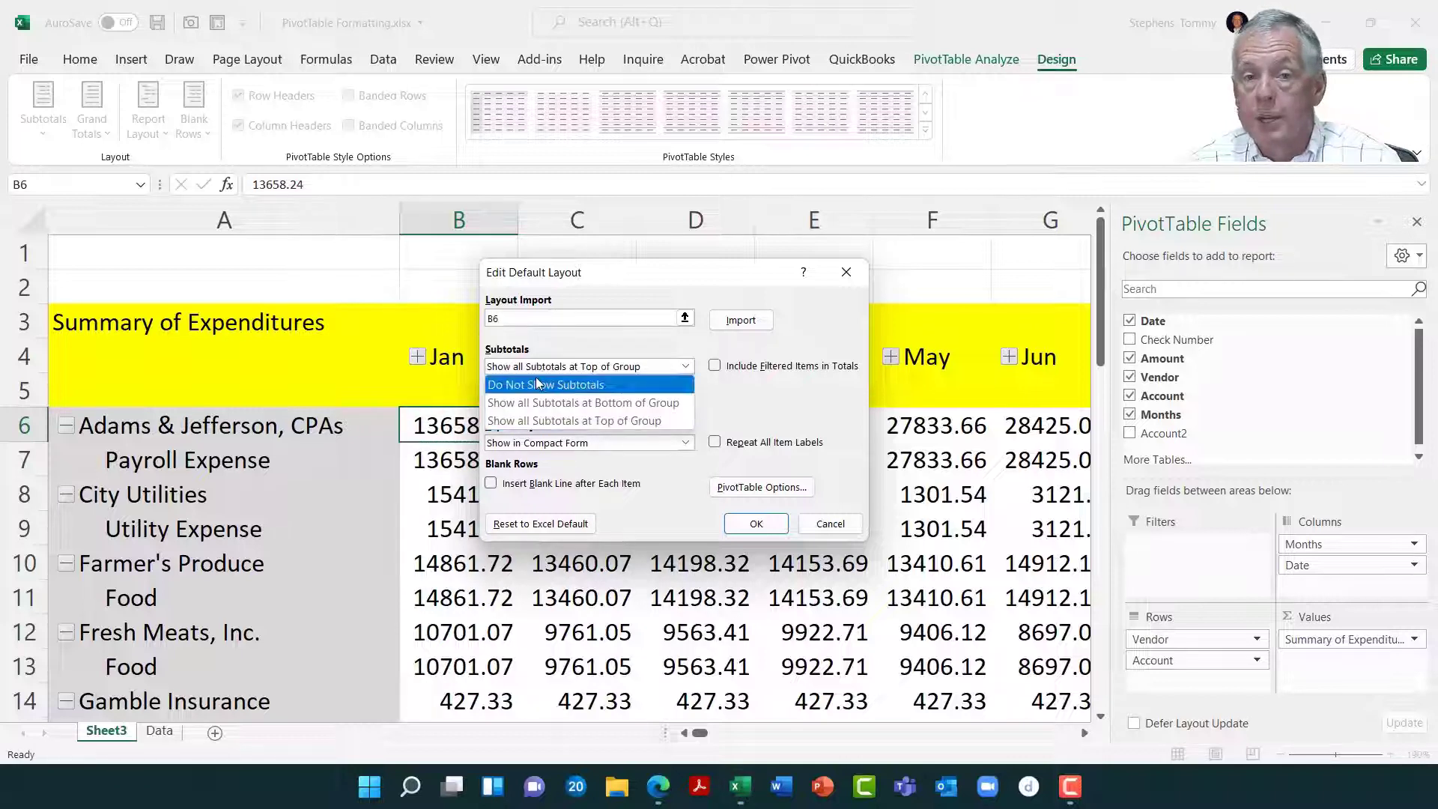
click(564, 344)
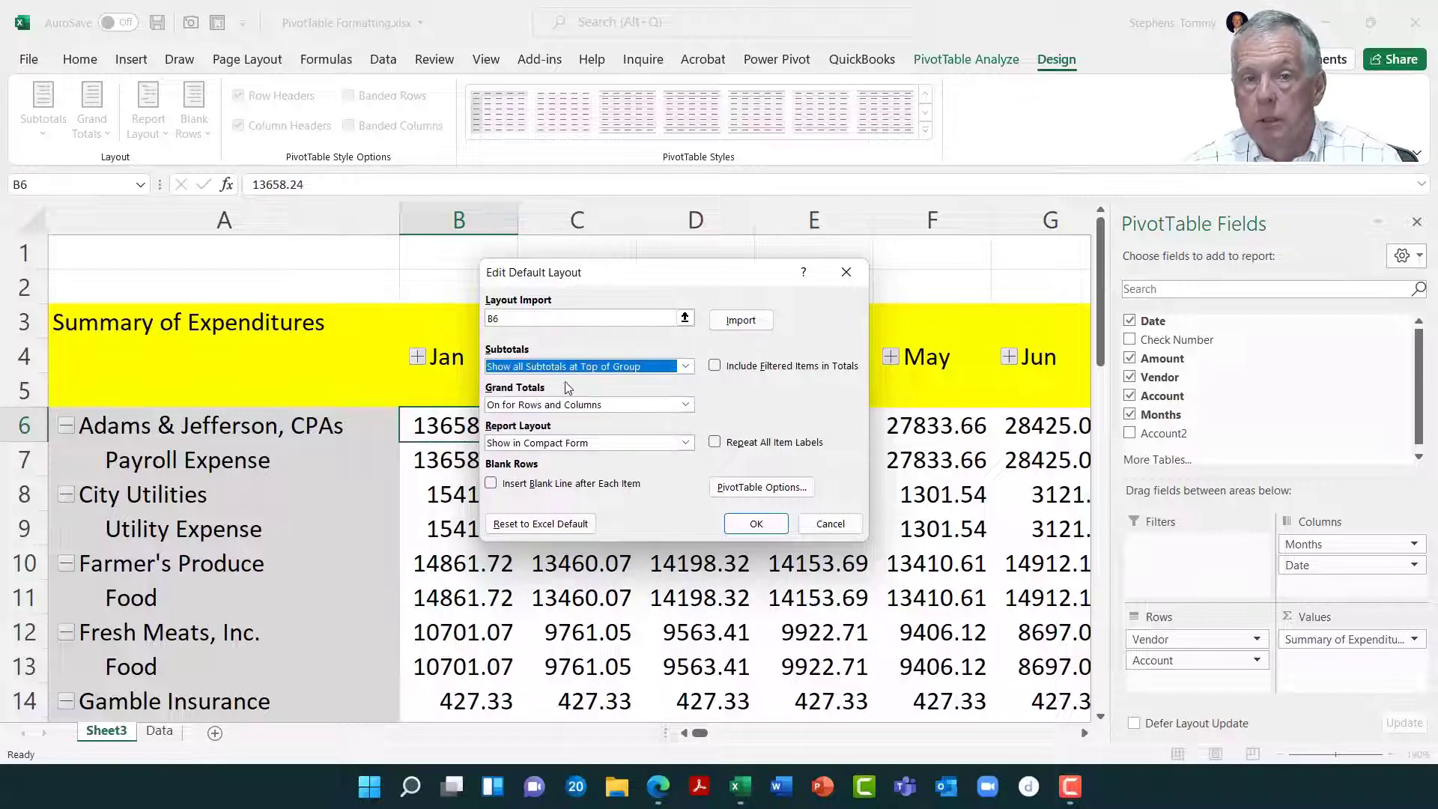
click(572, 444)
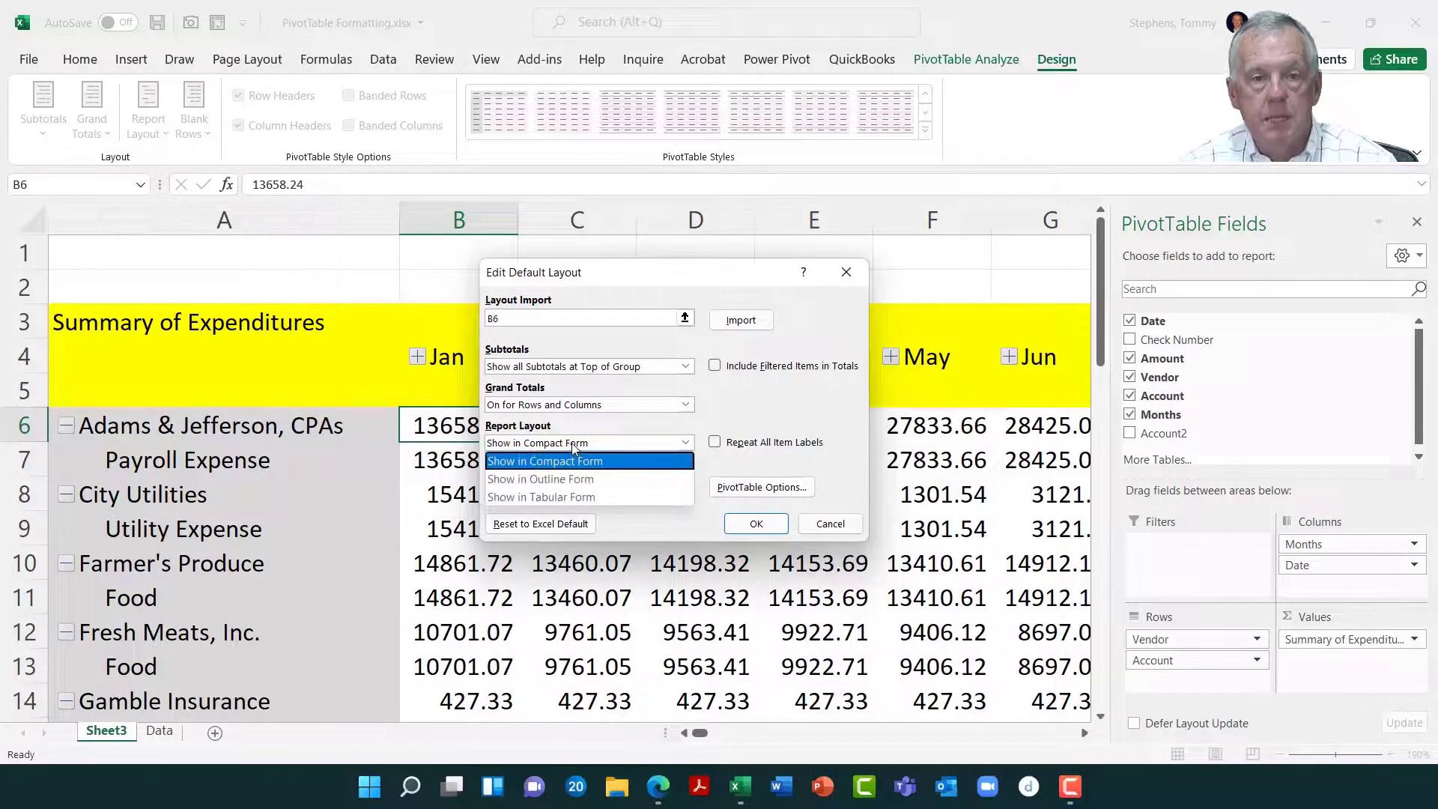
click(575, 462)
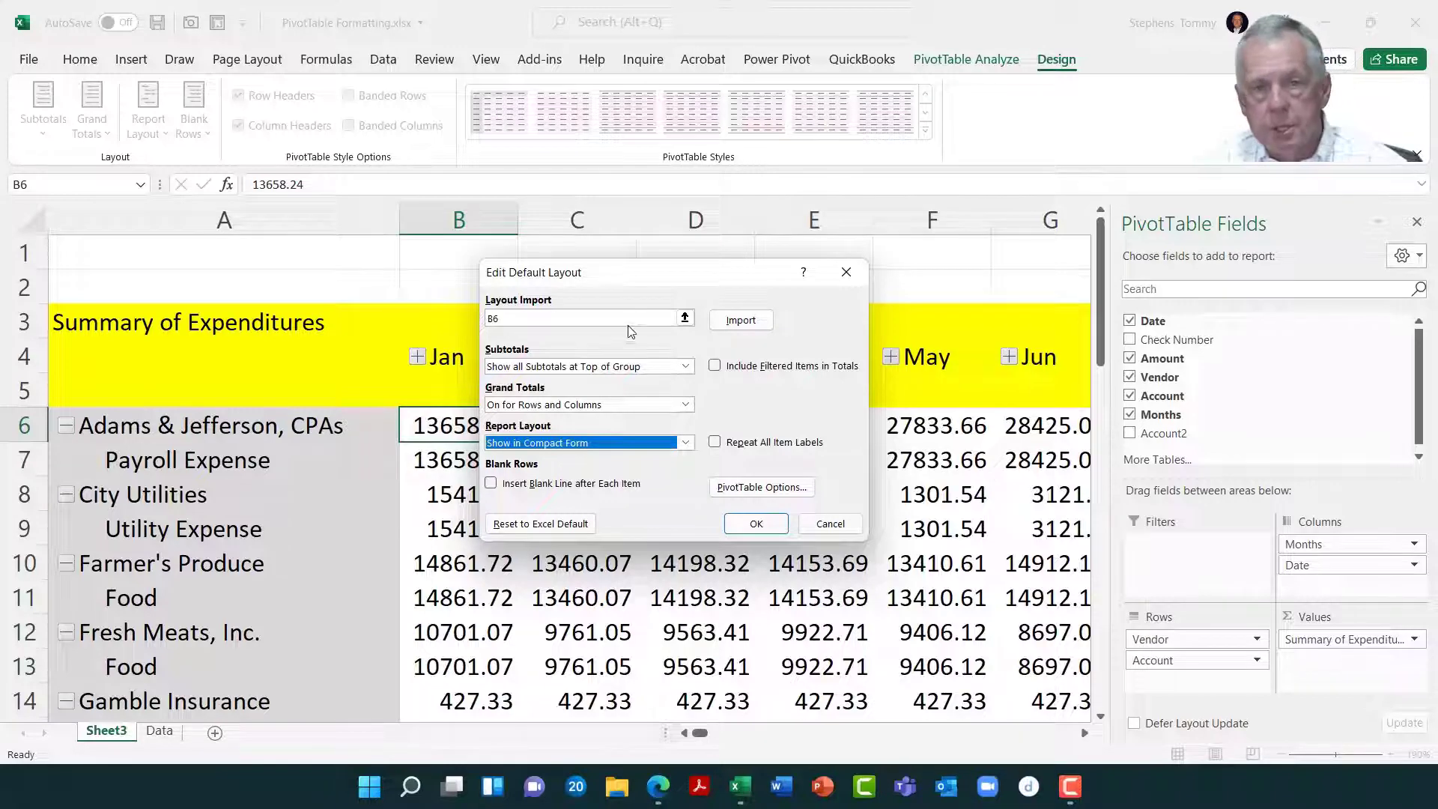
Open the default layout's PivotTable Options and review the Totals & Filters, Display, Printing and Data settings.
drag(656, 280, 972, 294)
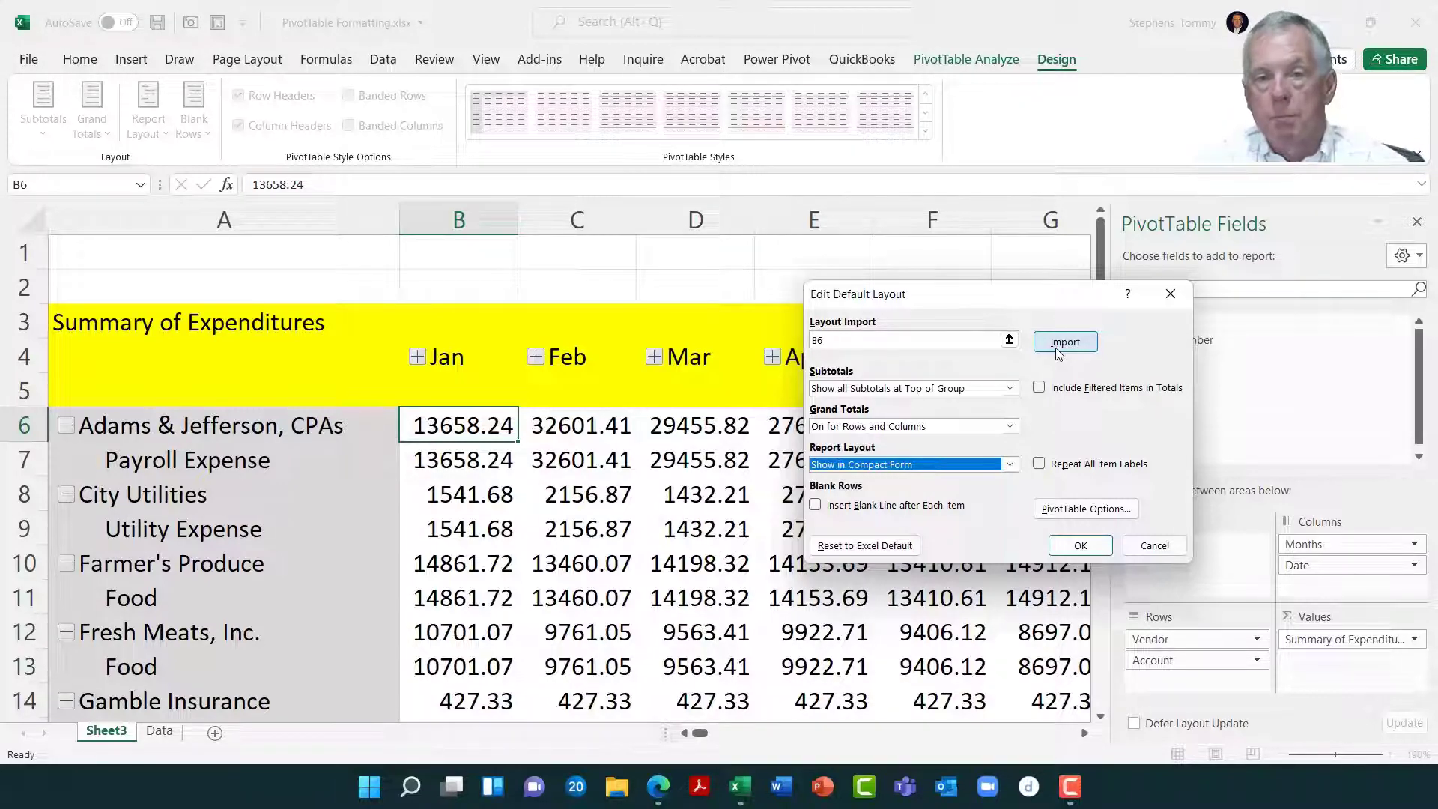
click(1091, 515)
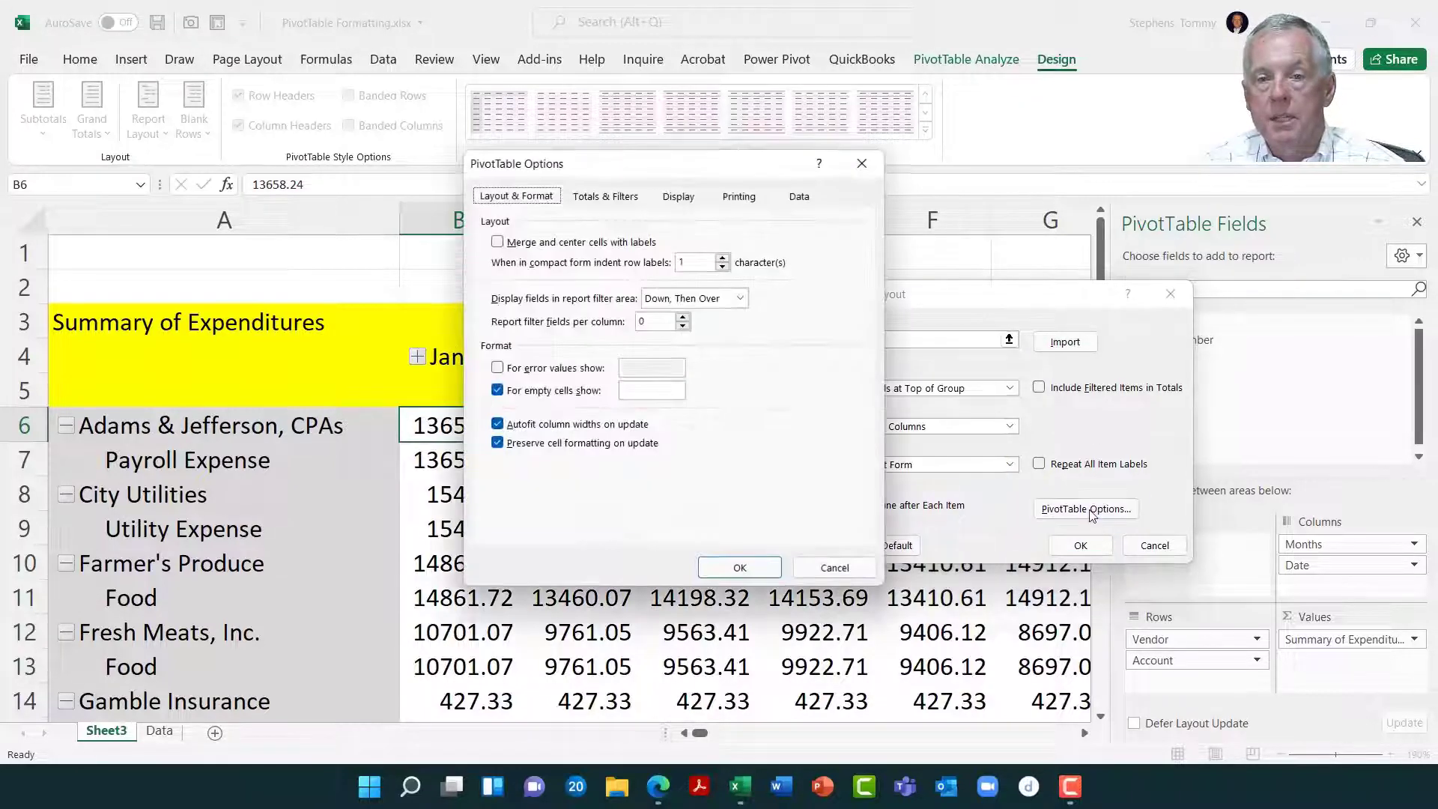
drag(680, 174, 698, 263)
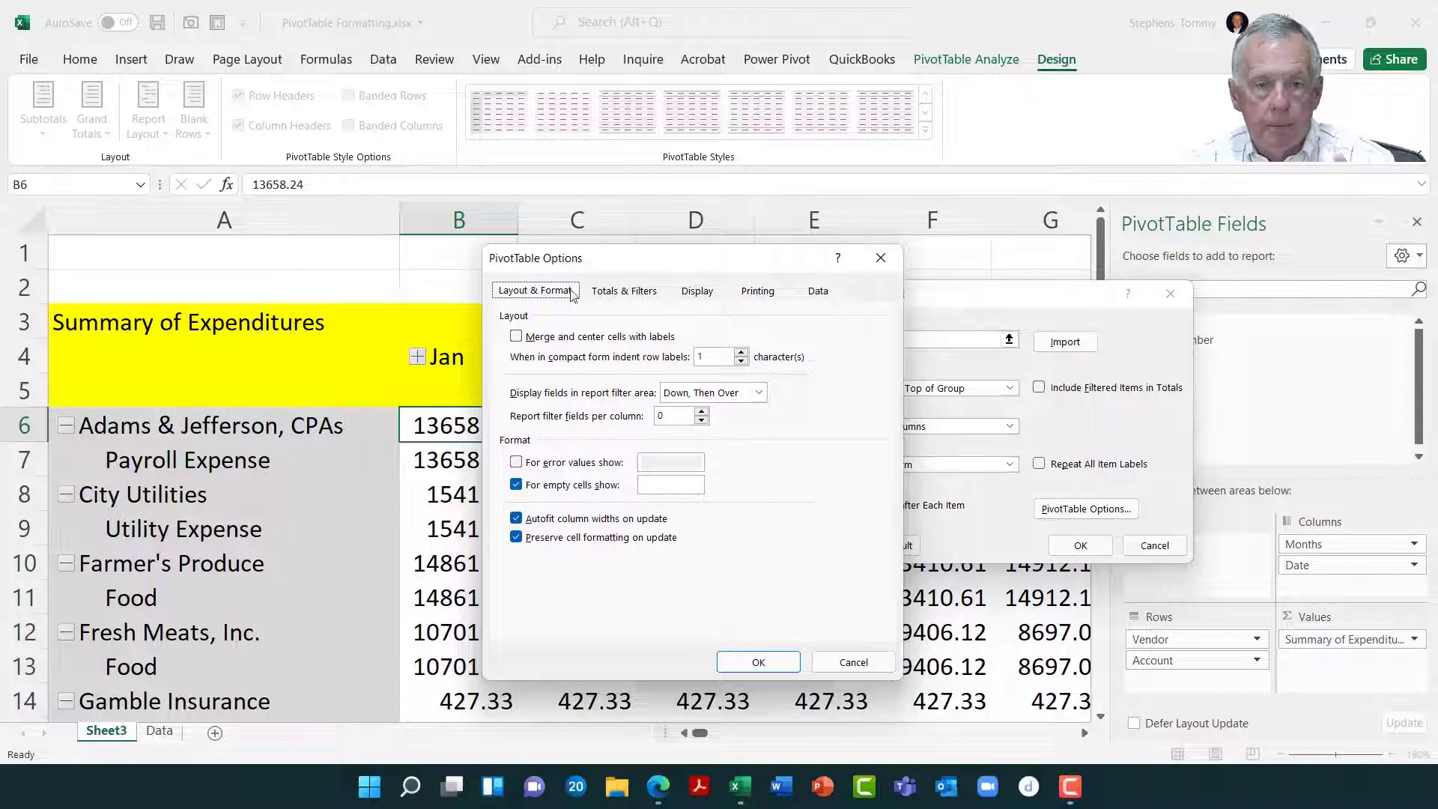
click(620, 292)
click(697, 291)
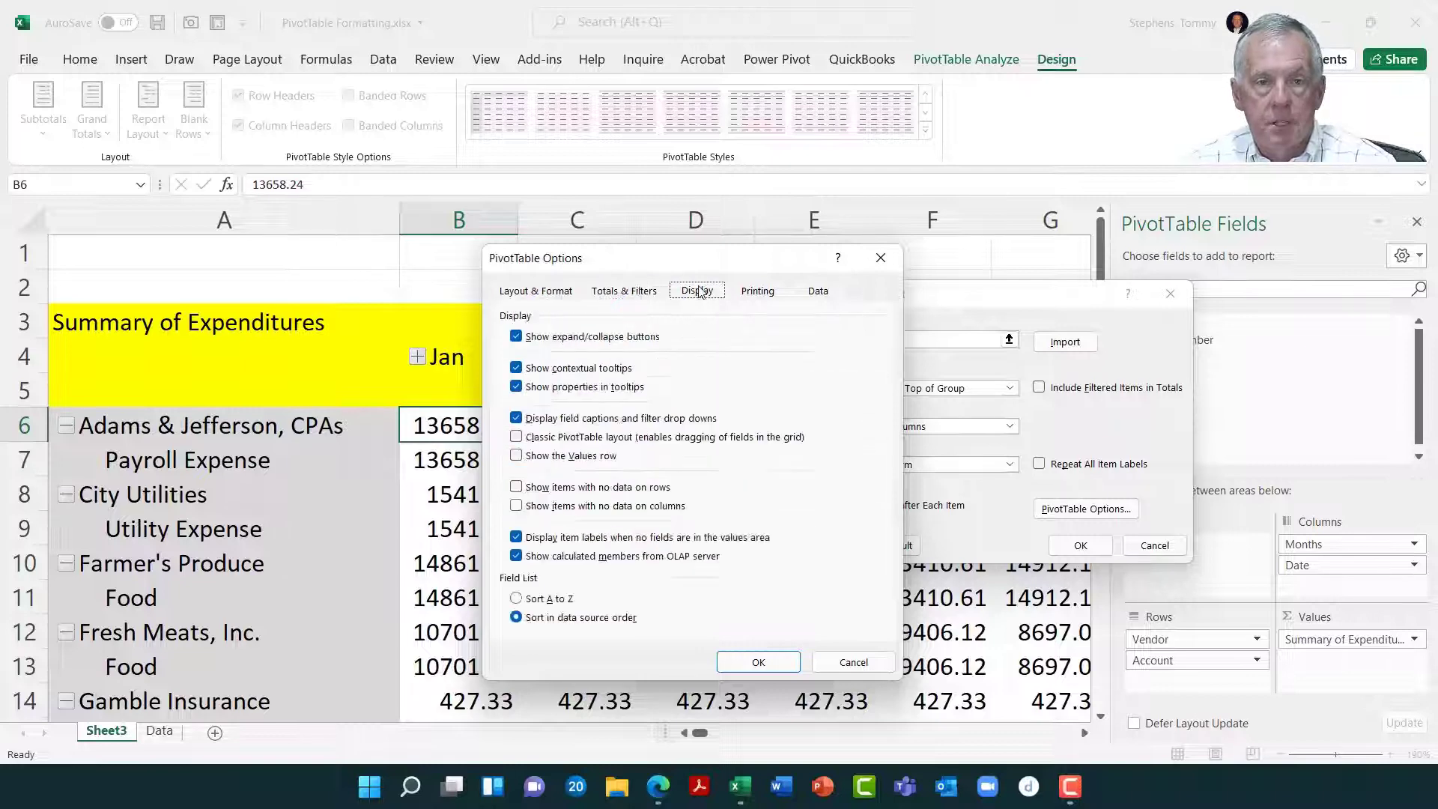
click(757, 290)
click(818, 290)
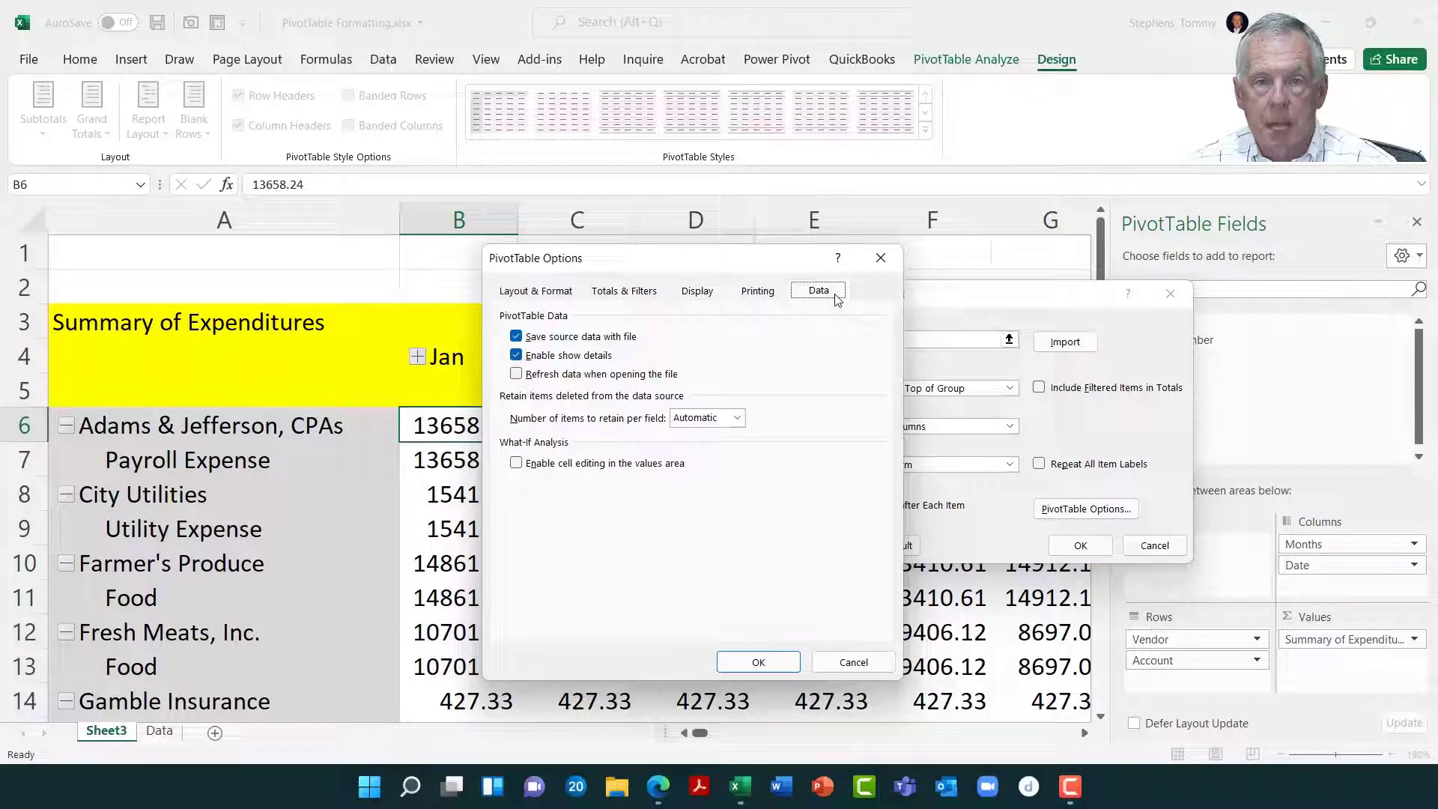
Try "-" and "n/a" as the text shown for empty cells in the default options, and clear the entry.
click(558, 292)
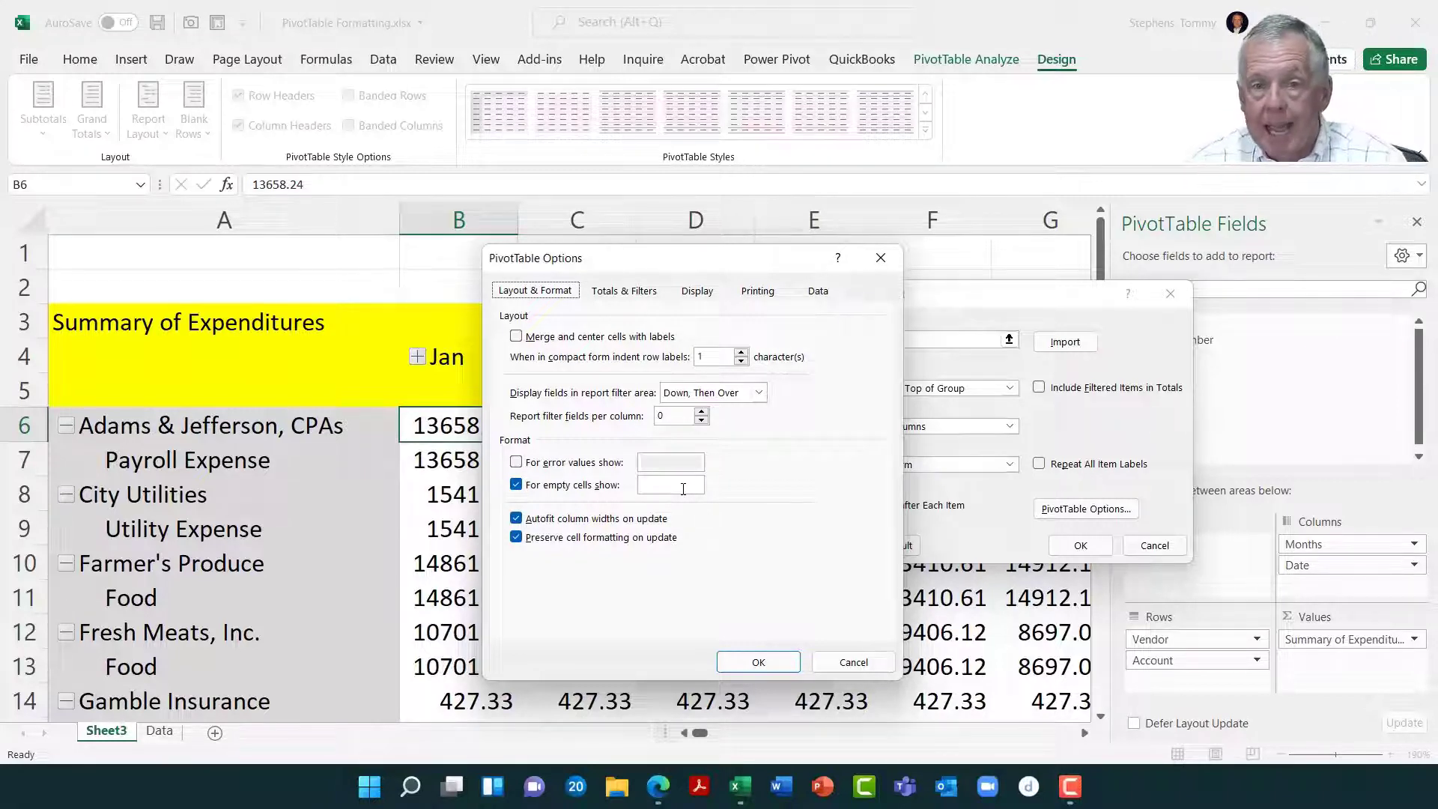
click(649, 485)
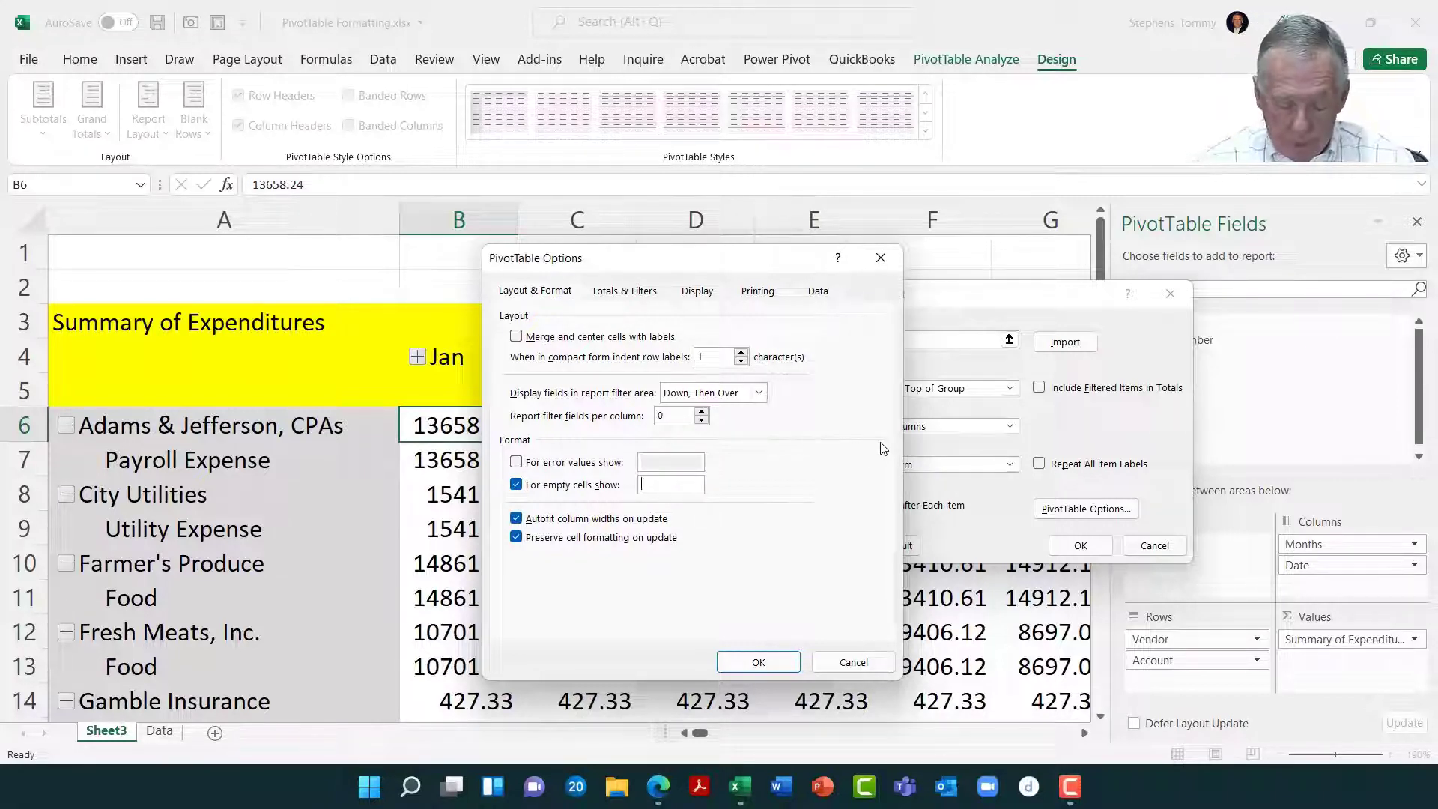
text(-)
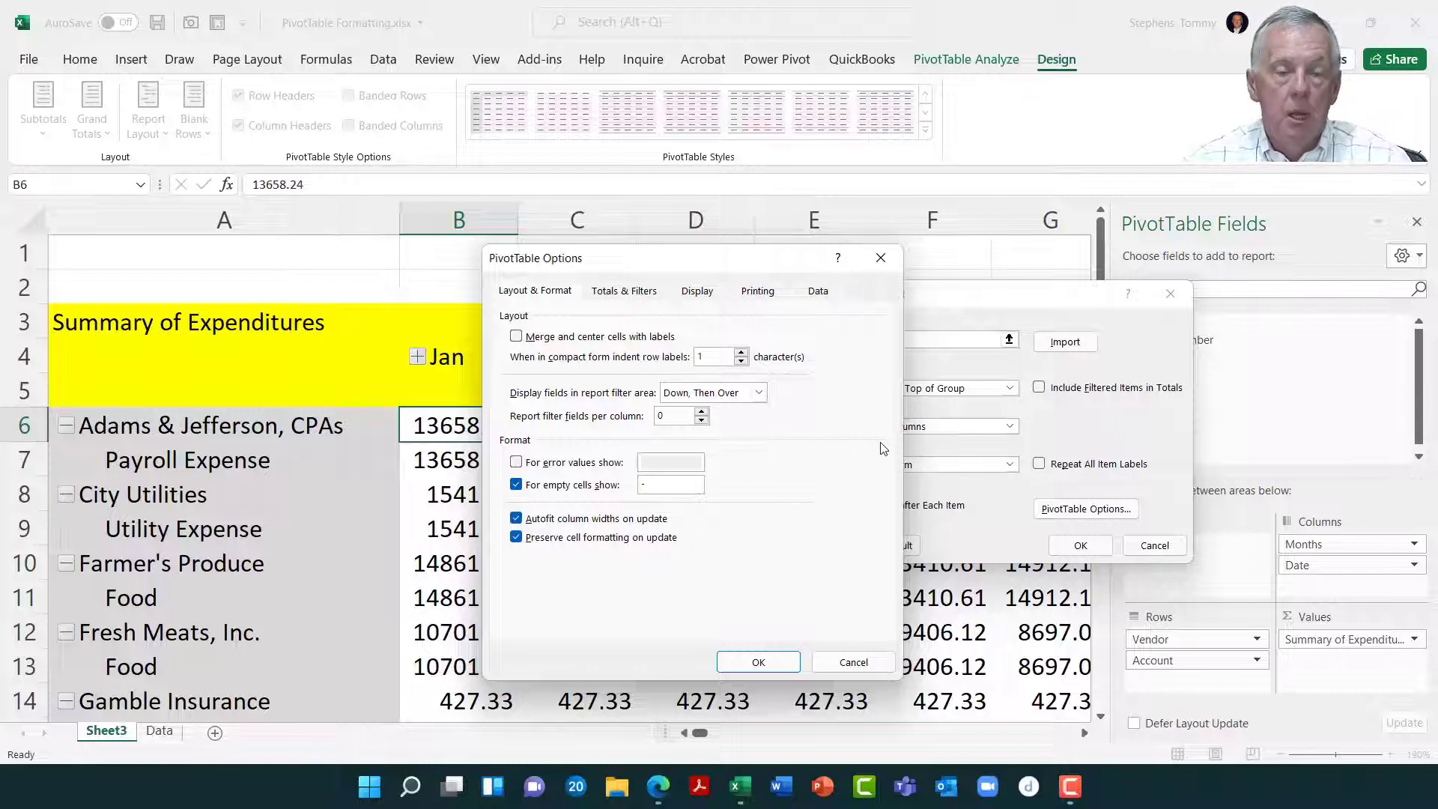
key(BackSpace)
text(n/a)
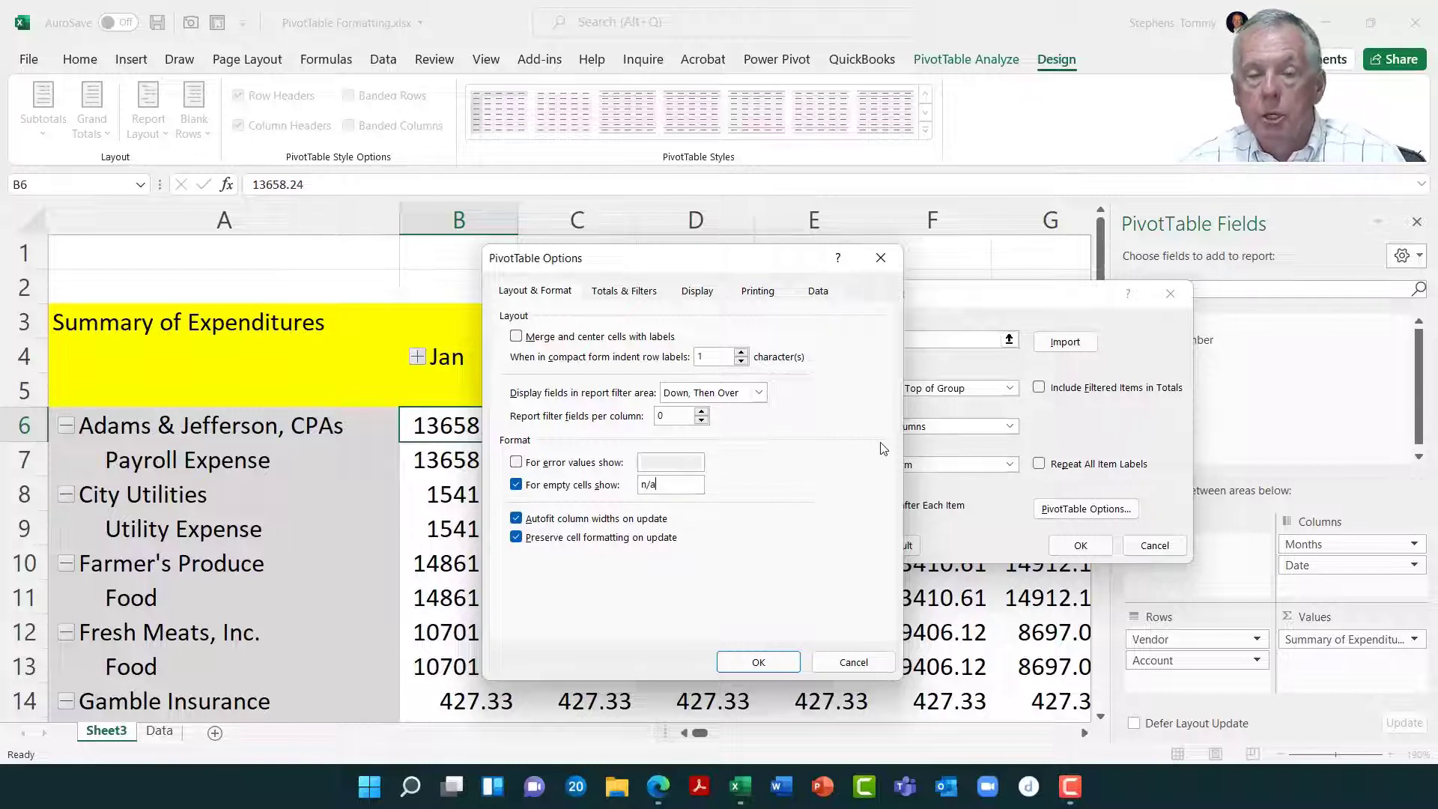
key(BackSpace)
key(BackSpace)
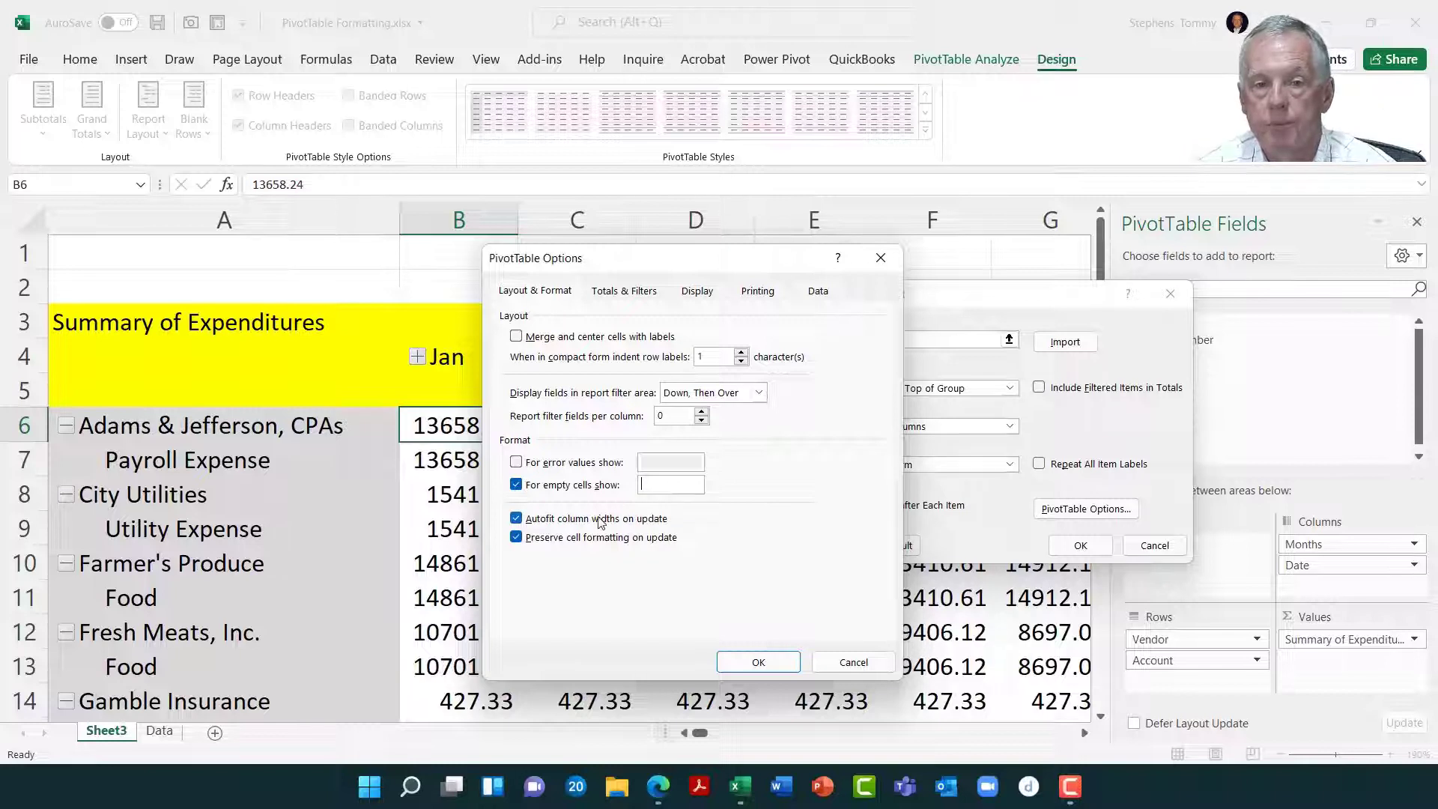
Disable Autofit column widths on update and try turning Preserve cell formatting on update off and on.
click(515, 520)
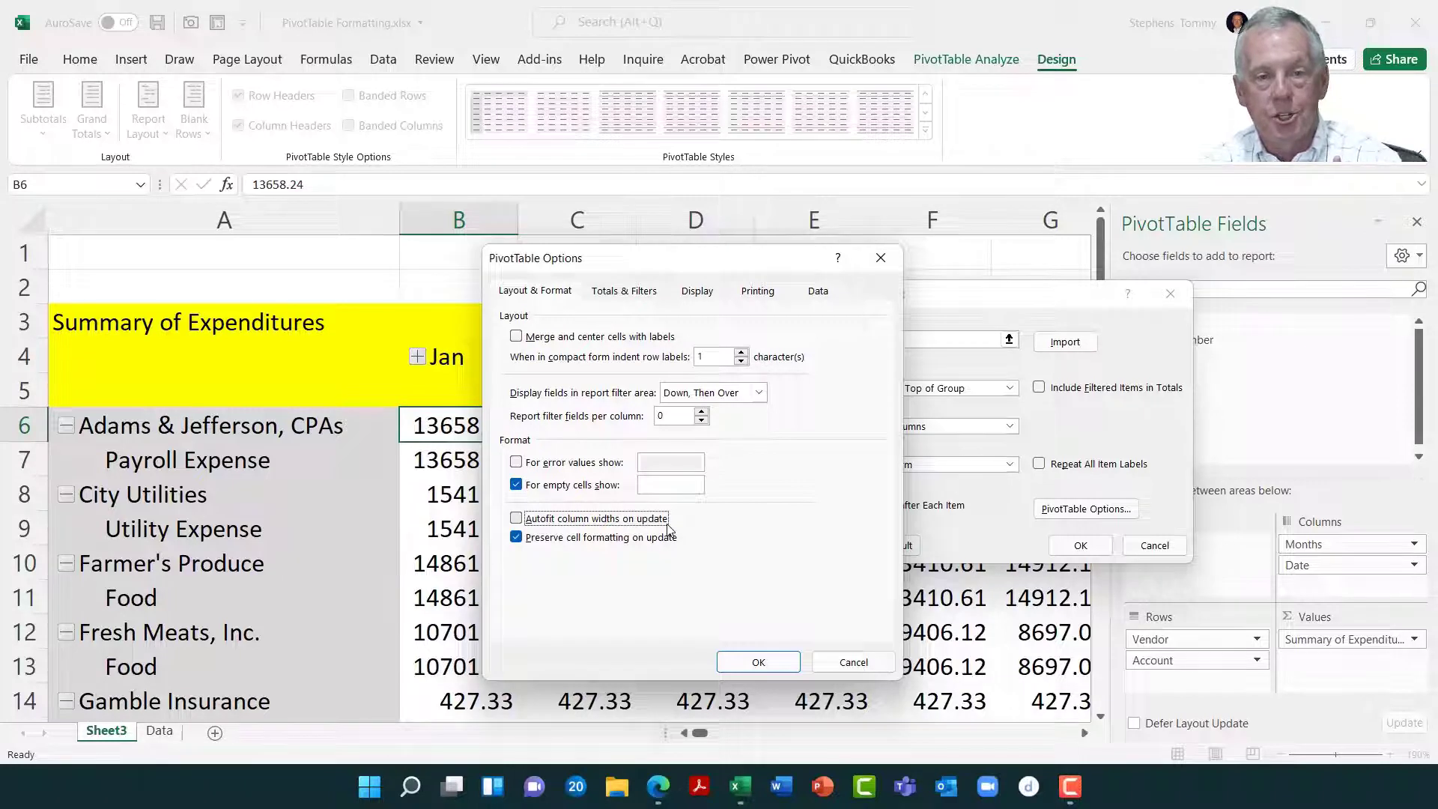
click(519, 519)
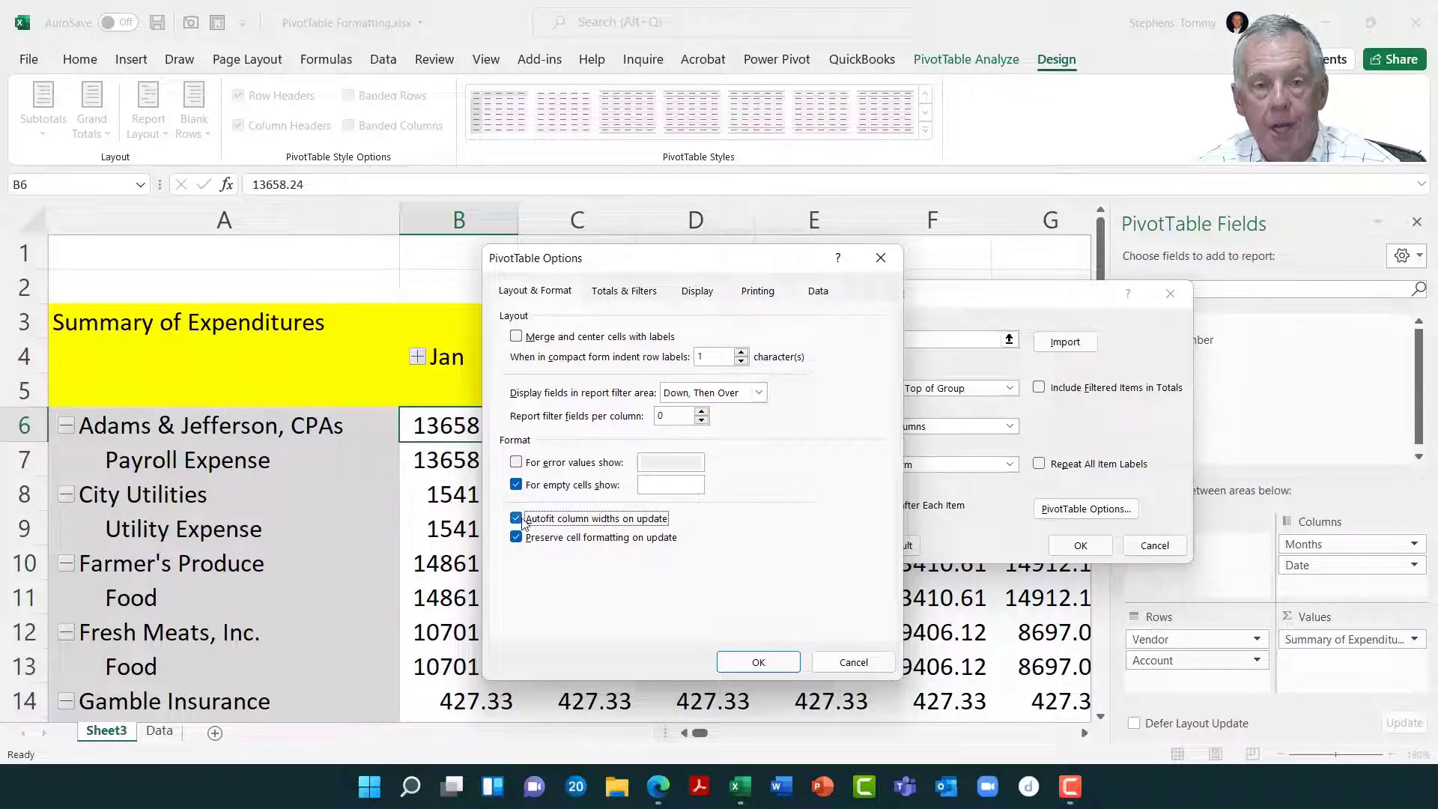
click(522, 524)
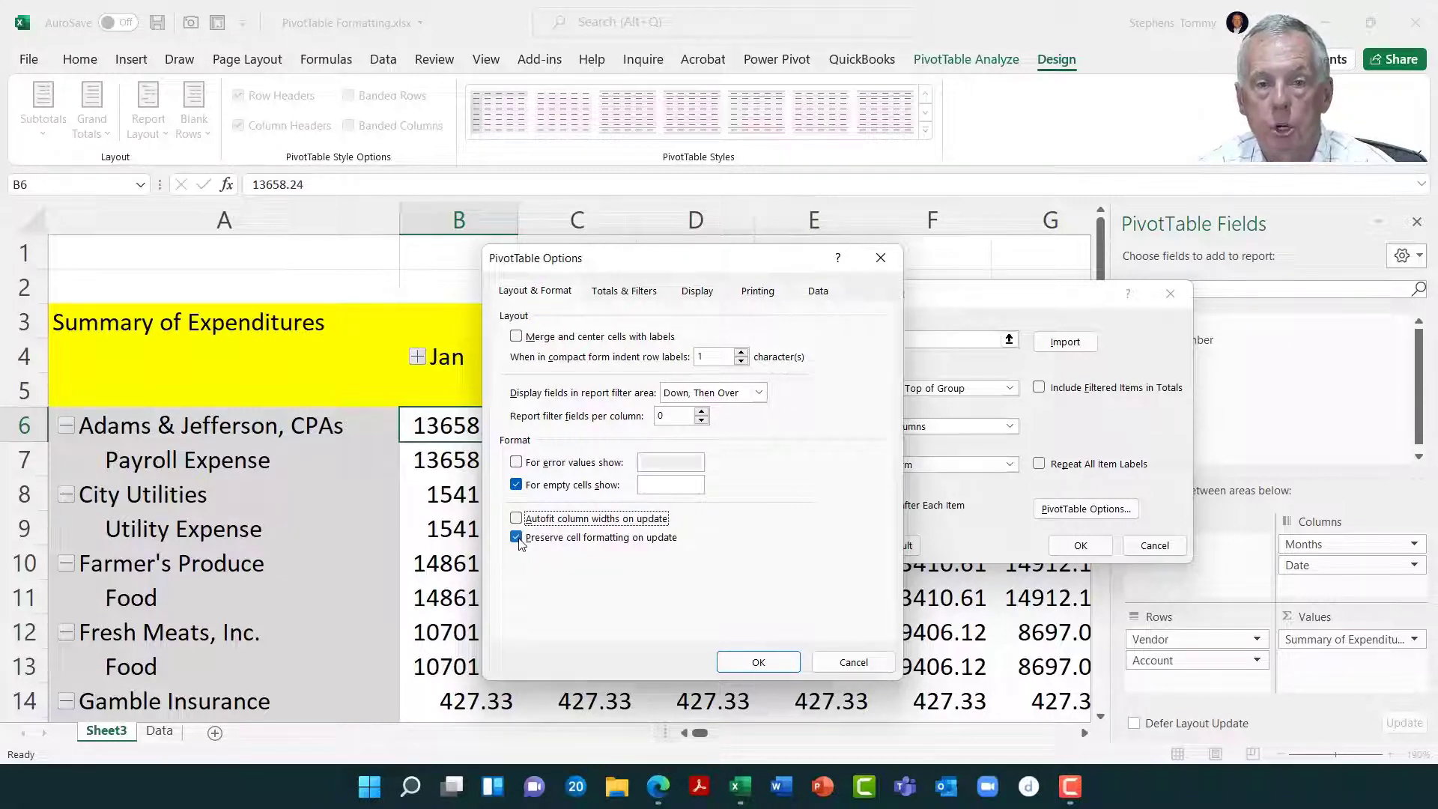
click(517, 538)
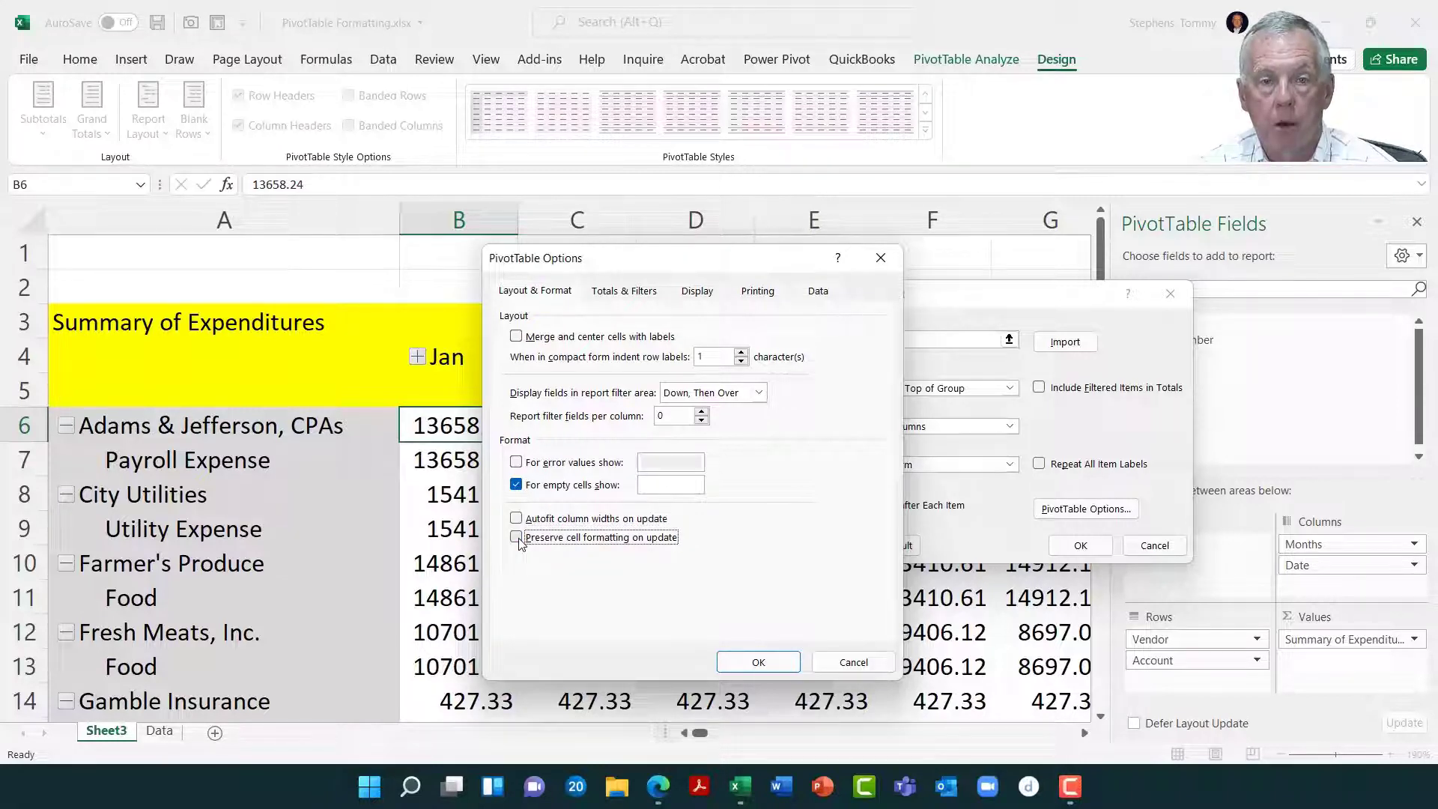
click(516, 537)
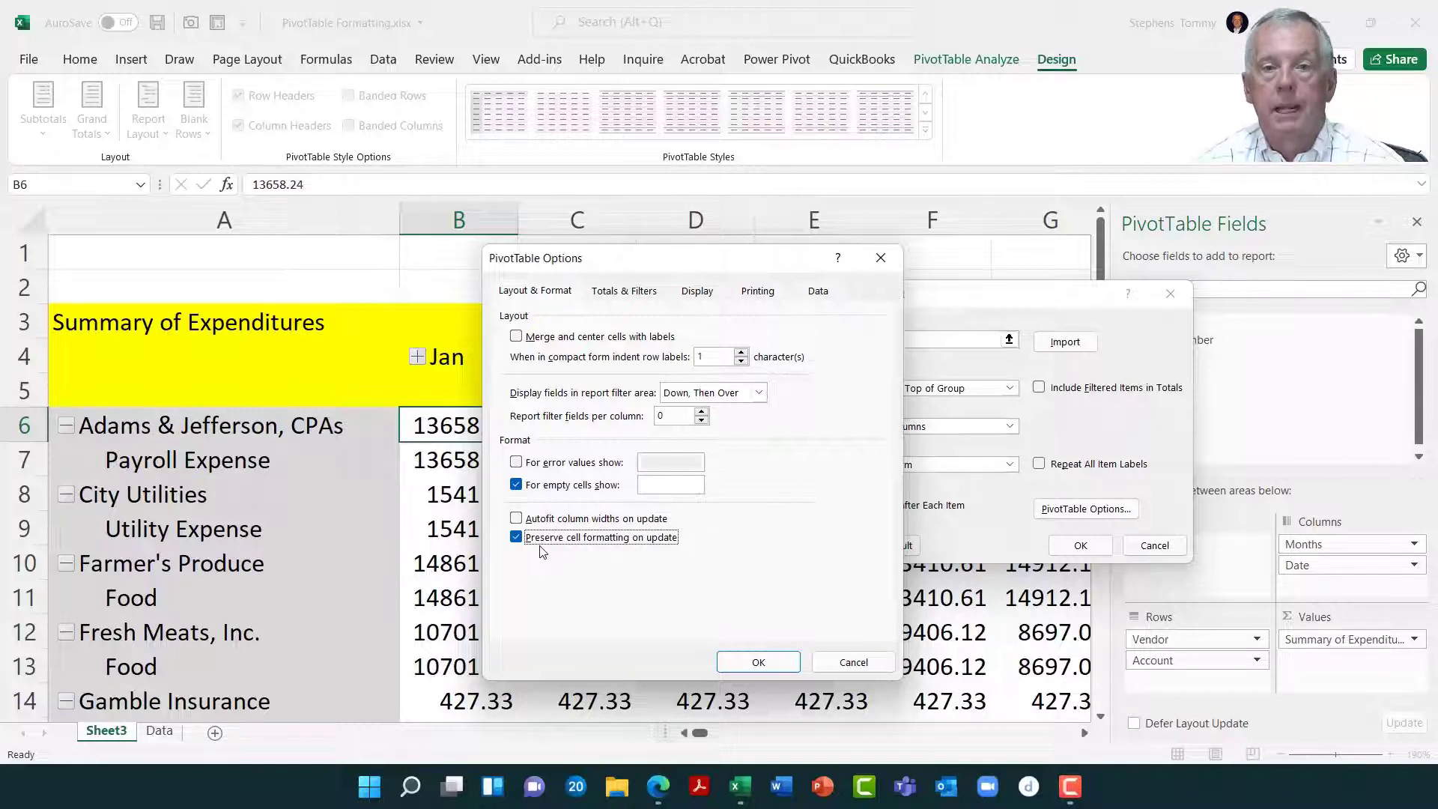
Look through the remaining PivotTable option categories again and discard the PivotTable Options and default layout changes.
click(631, 293)
click(695, 292)
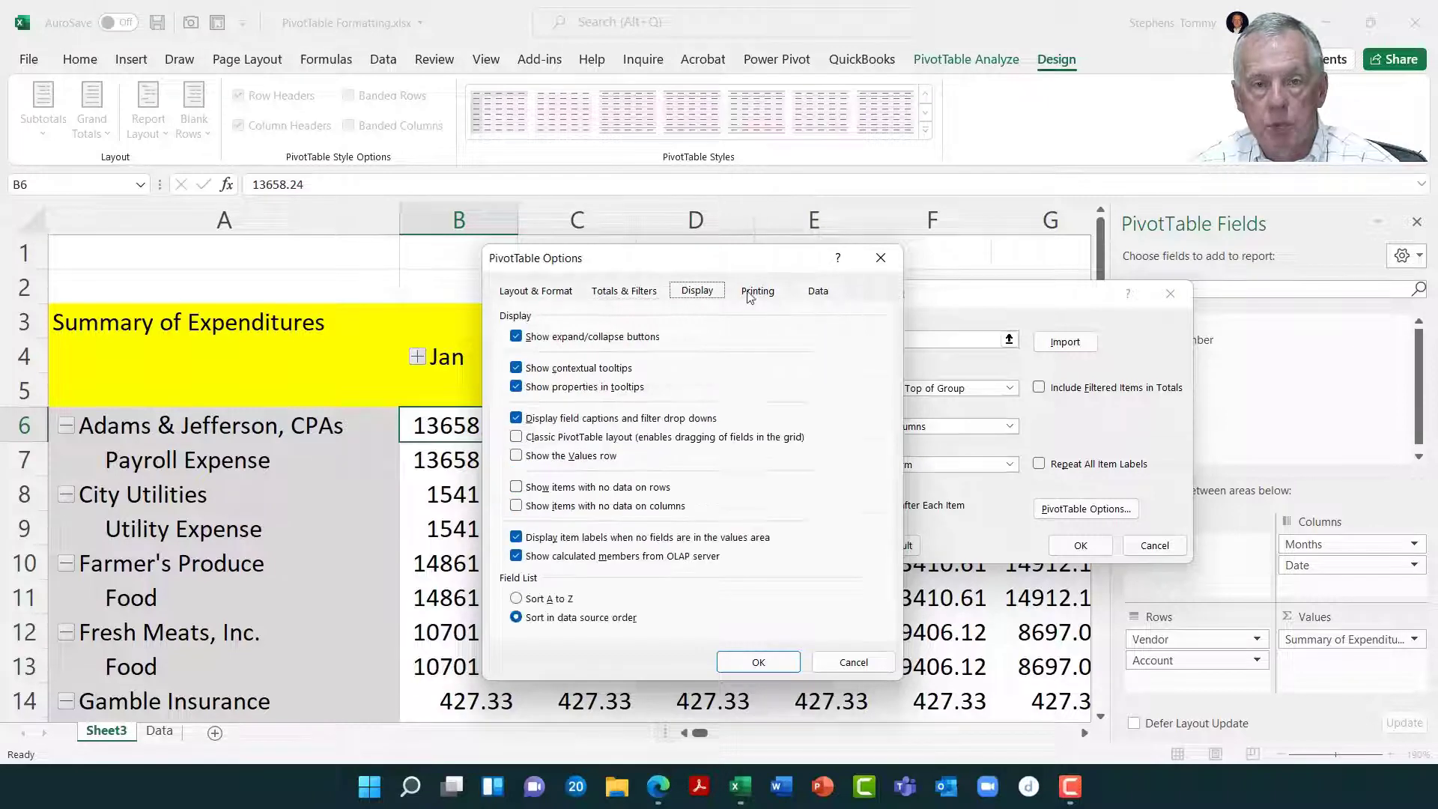
click(757, 292)
click(816, 292)
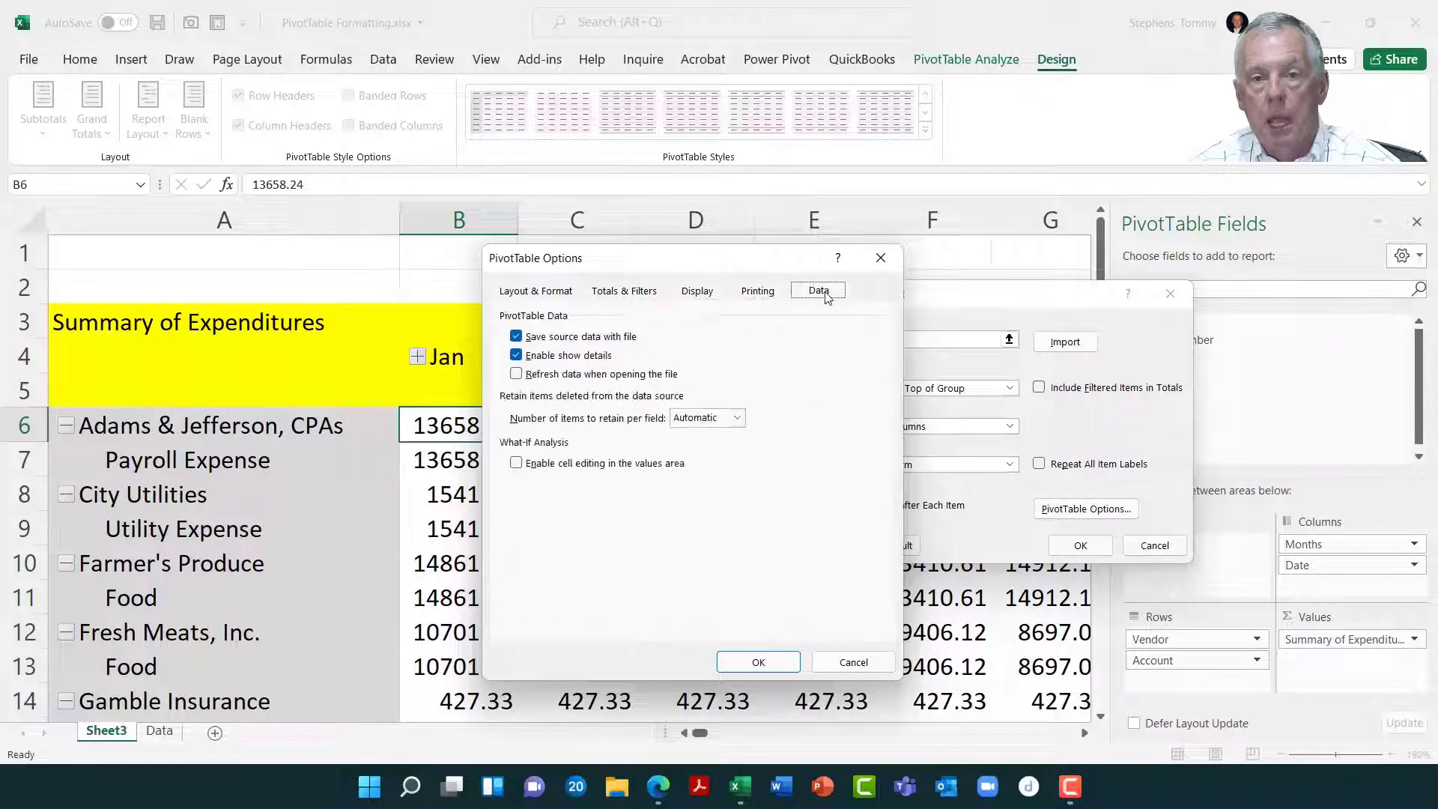
click(775, 298)
click(566, 296)
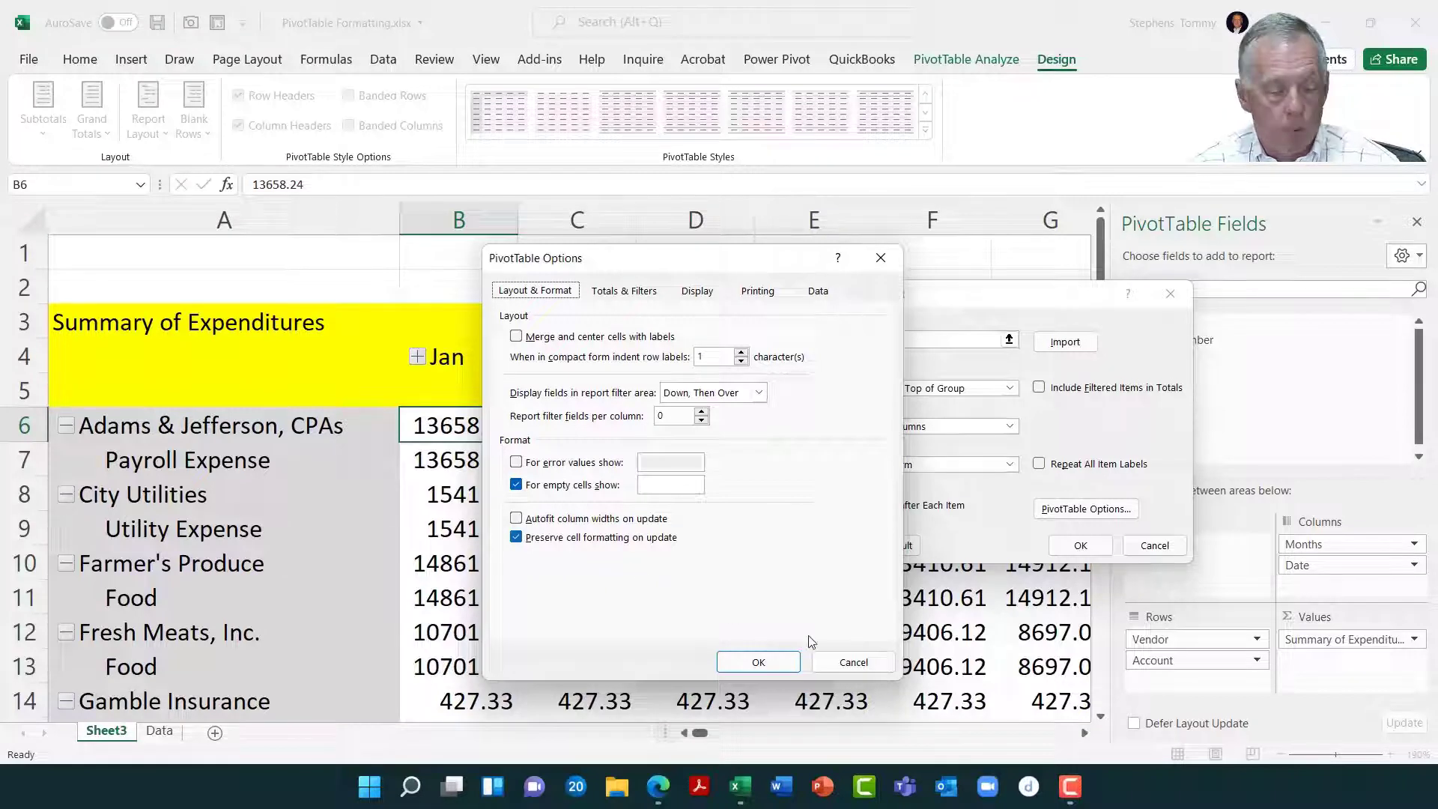
click(837, 663)
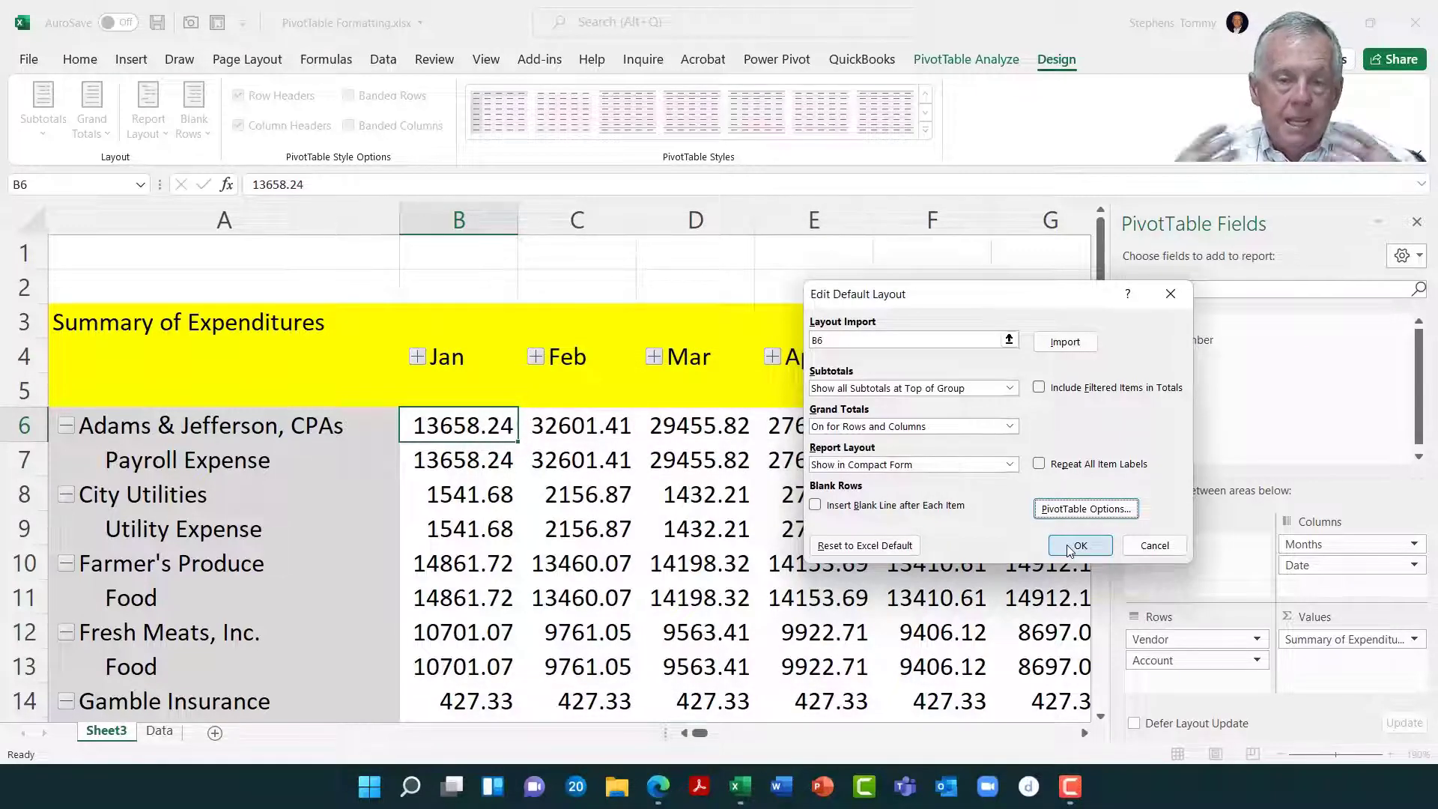
click(1168, 551)
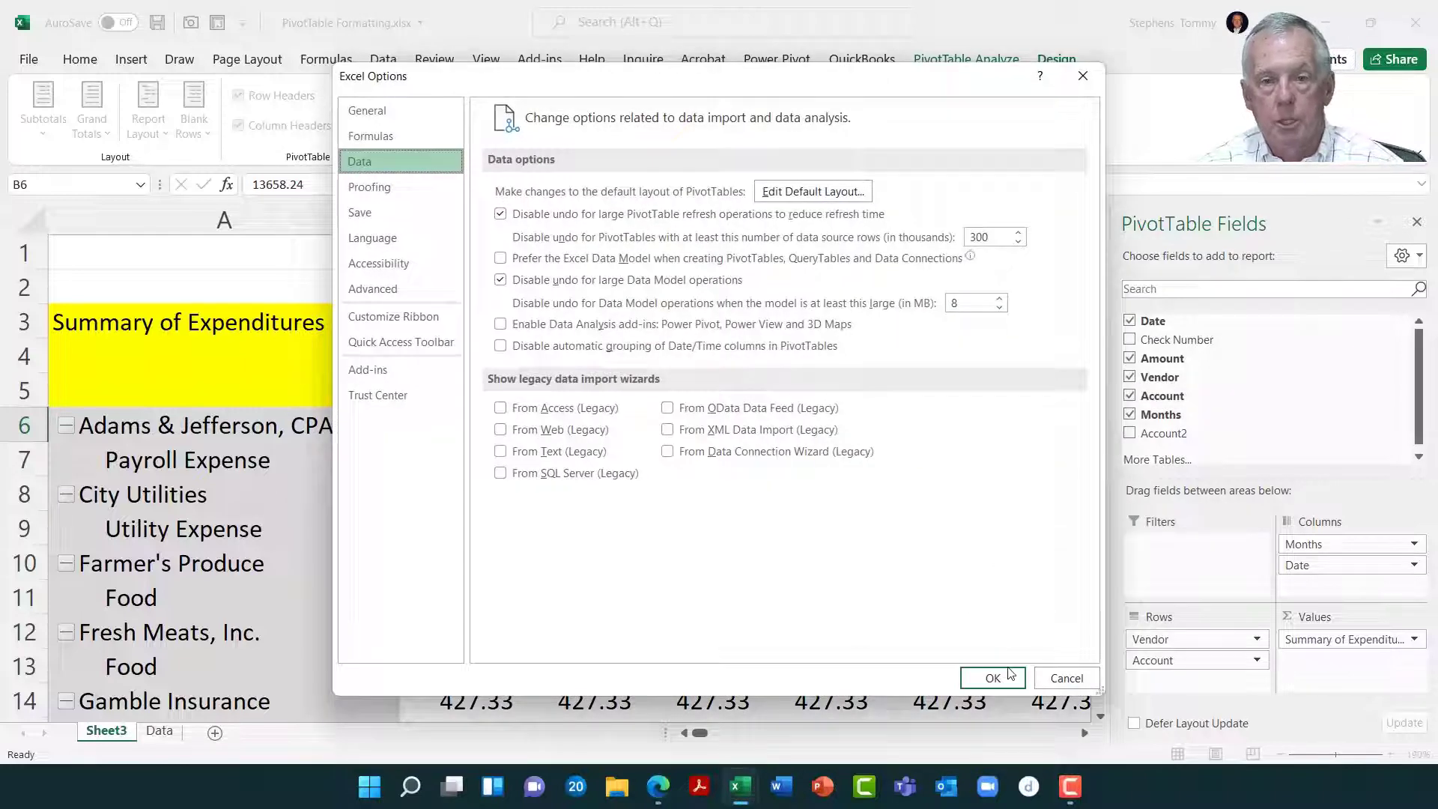
Dismiss the Excel options without saving and remove the Vendor field from the PivotTable's rows, keeping only Account.
click(1052, 683)
click(875, 621)
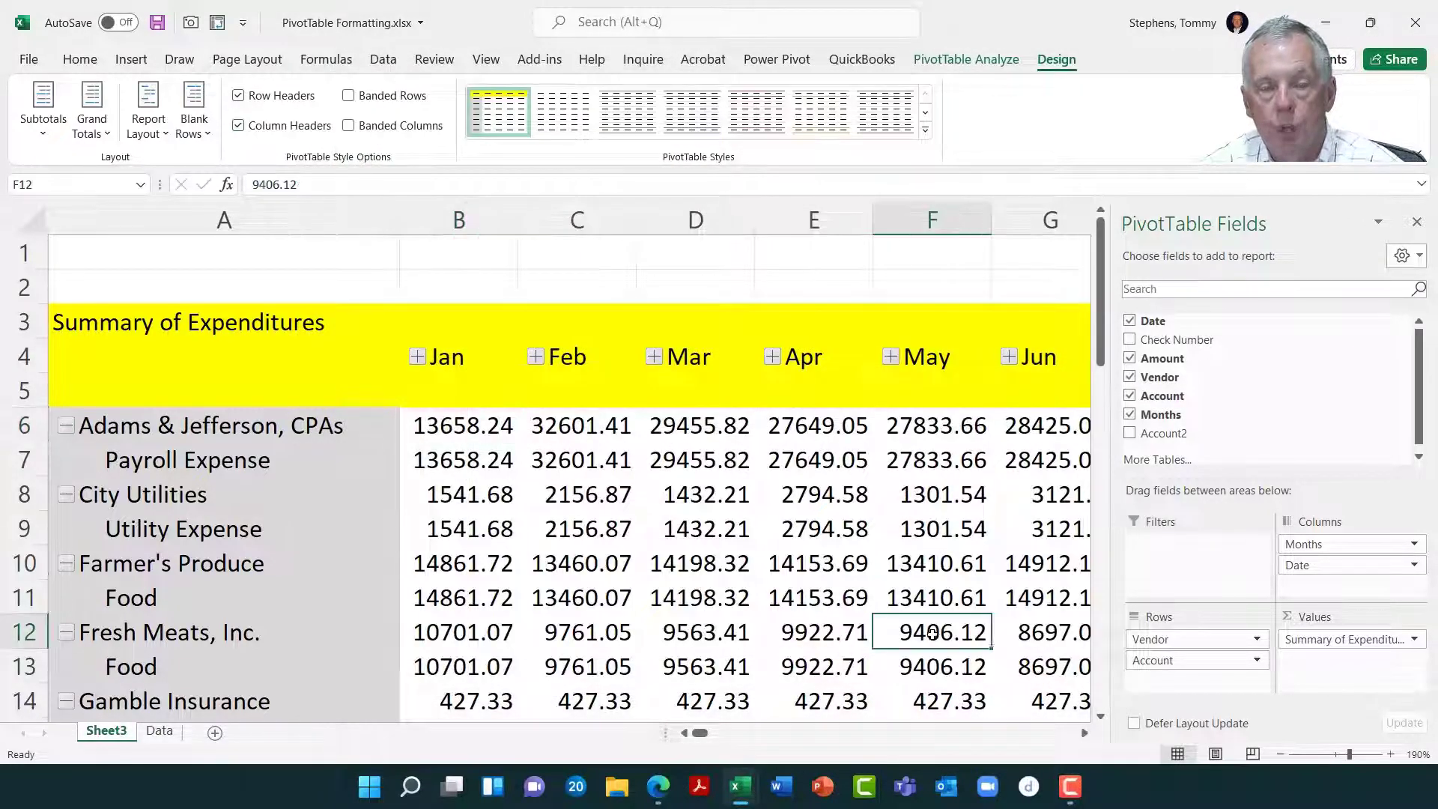
scroll(874, 615, down, 1)
scroll(873, 616, down, 1)
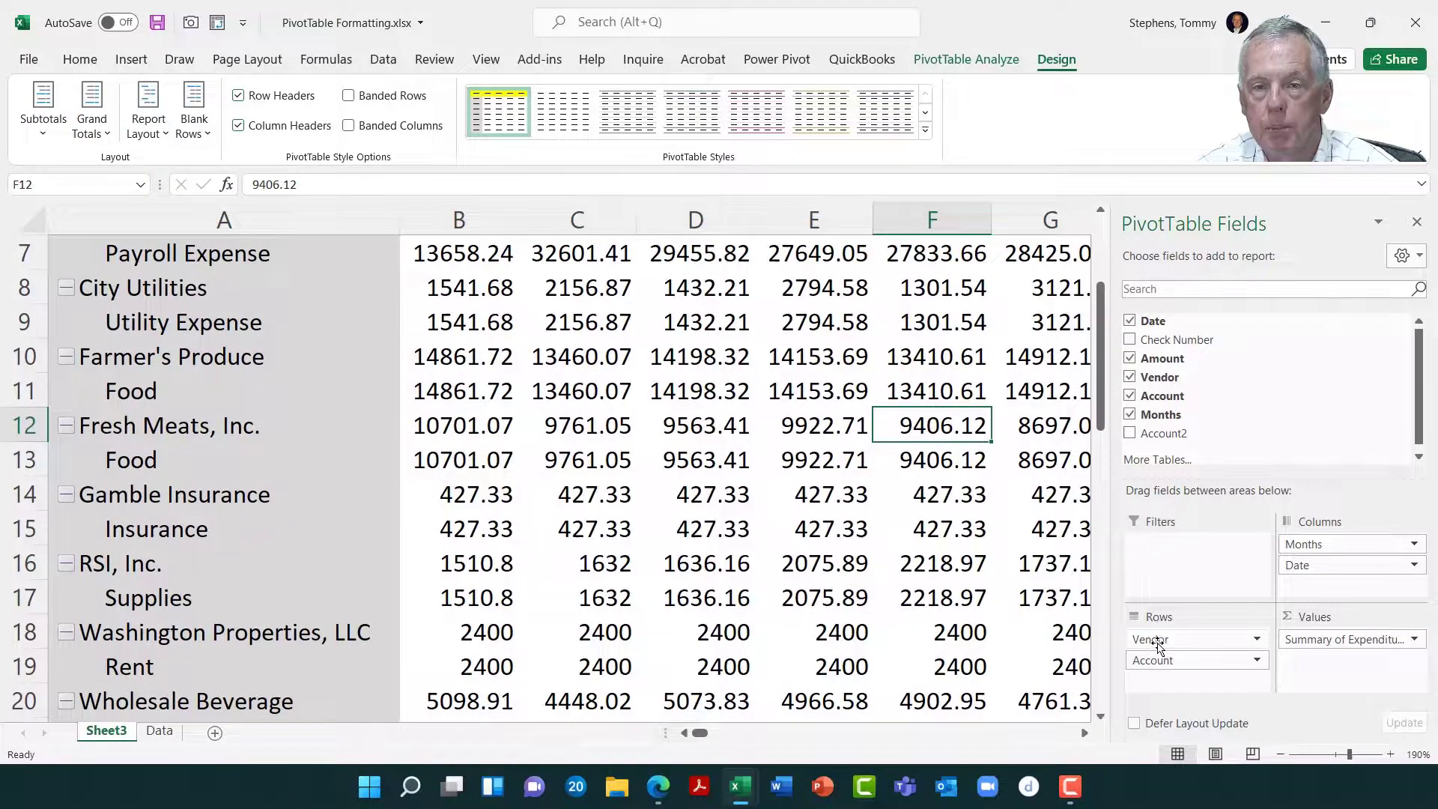
drag(1156, 640, 879, 591)
scroll(879, 591, up, 1)
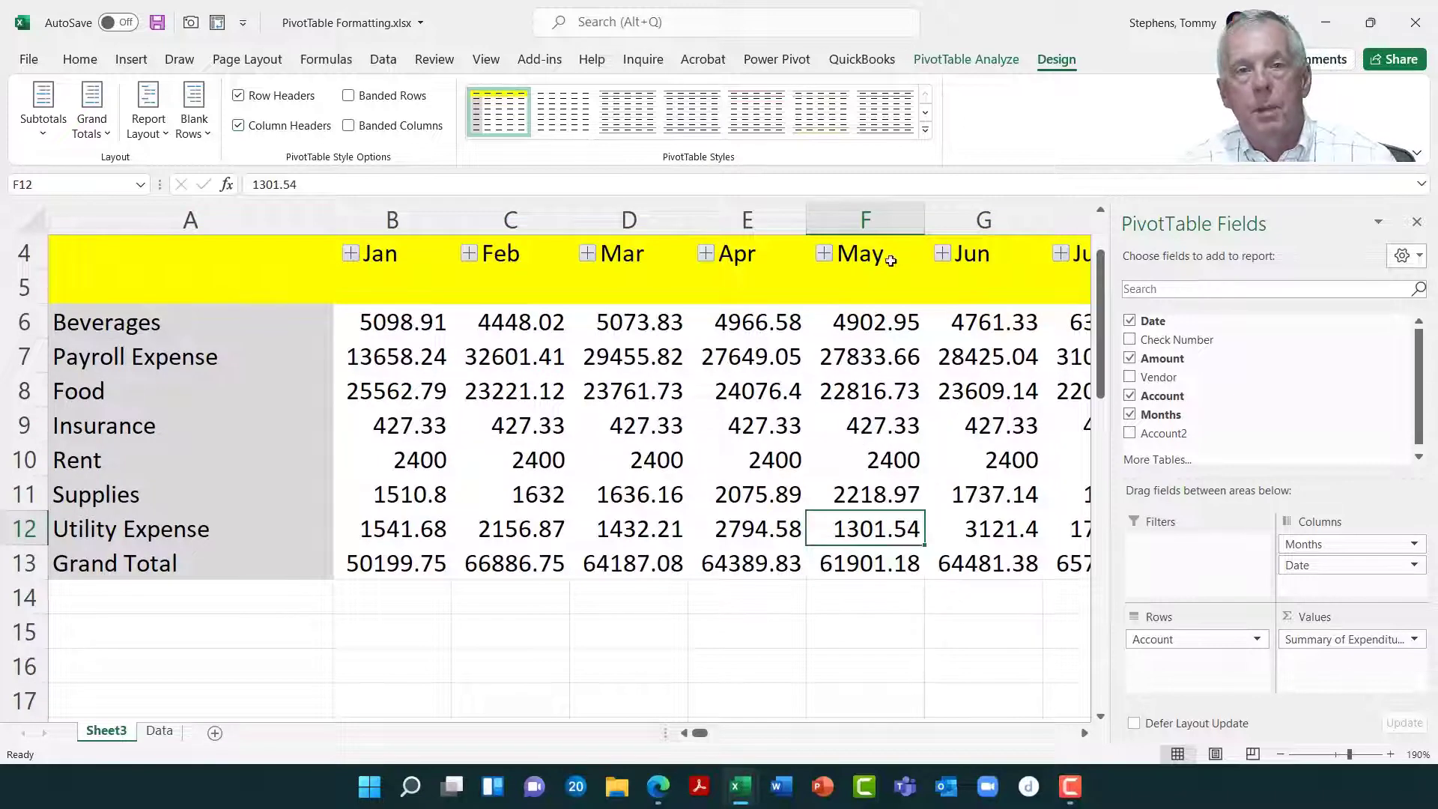
Apply the blue style from the first row of Medium PivotTable styles and hide the PivotTable field list.
click(925, 130)
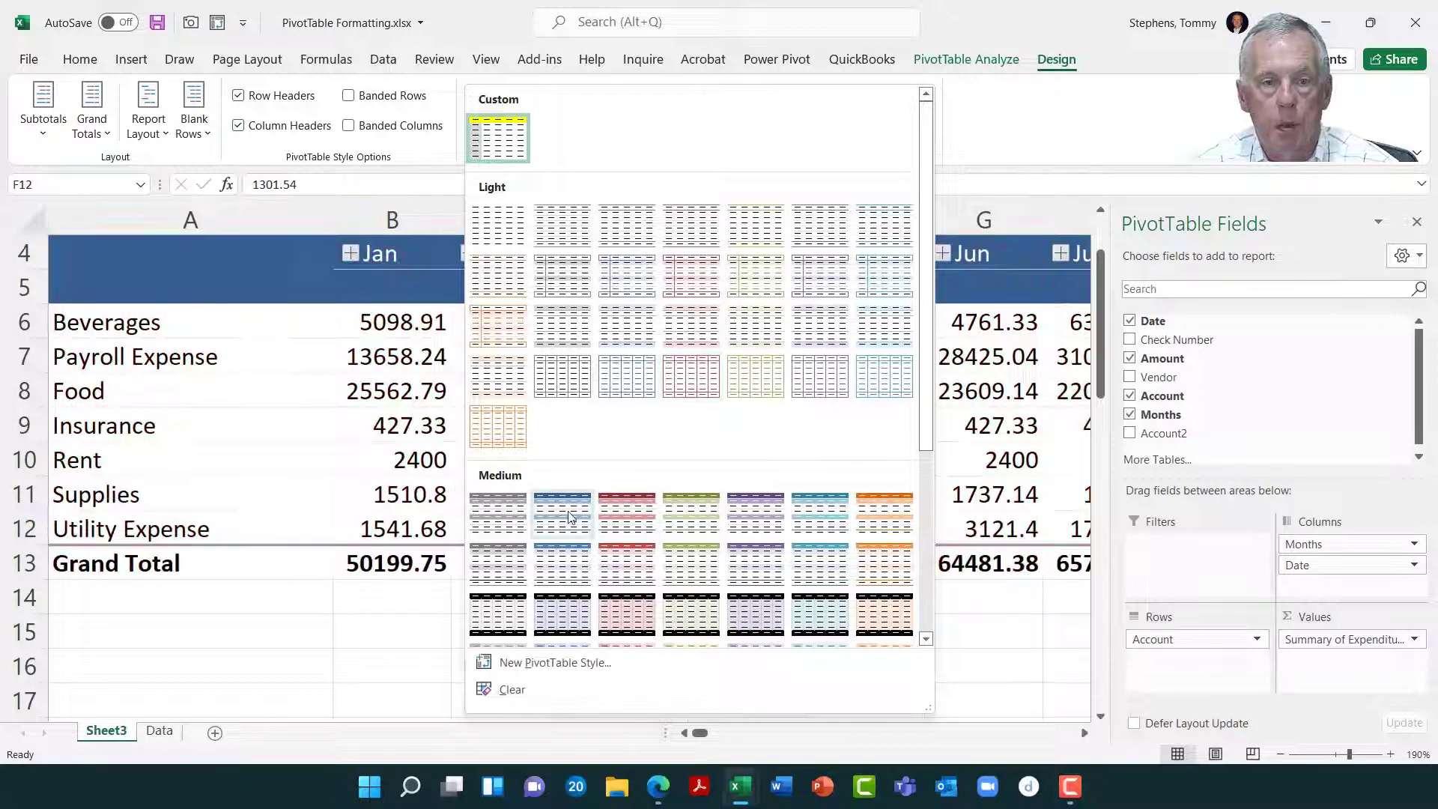
click(562, 512)
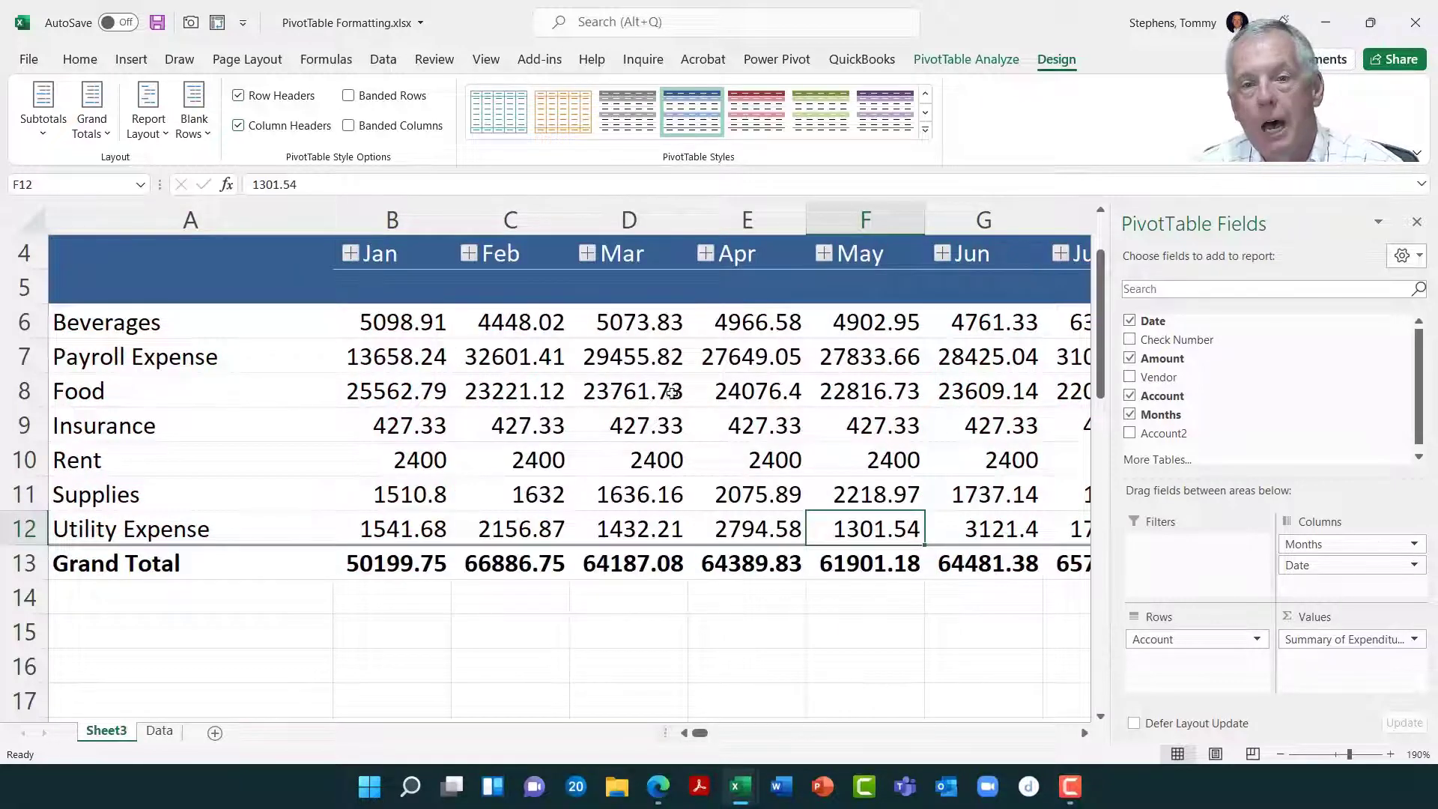
mouse_move(444, 390)
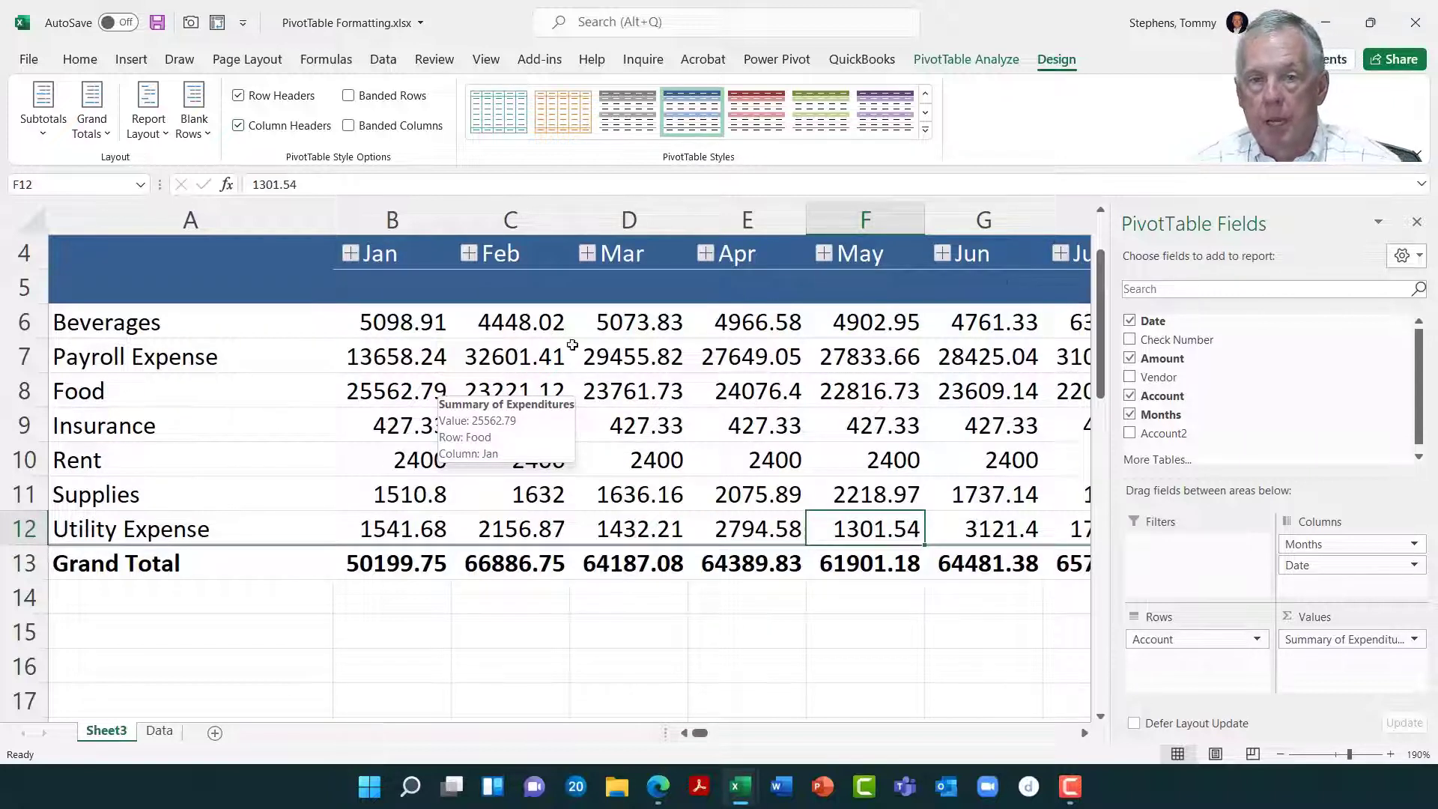
click(1417, 222)
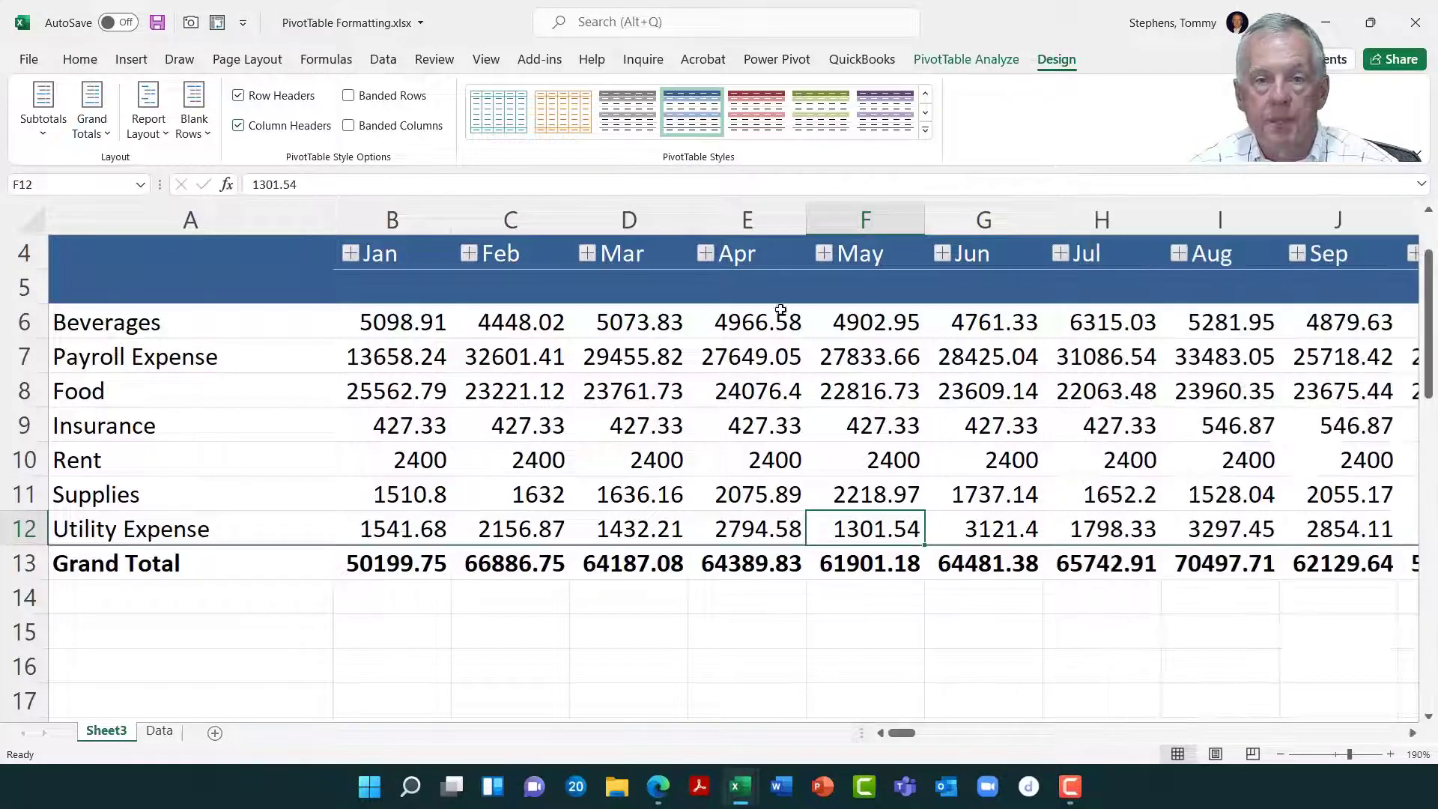
Apply the comma number style to all PivotTable amounts from January Beverages through the overall Grand Total.
drag(421, 320, 1157, 558)
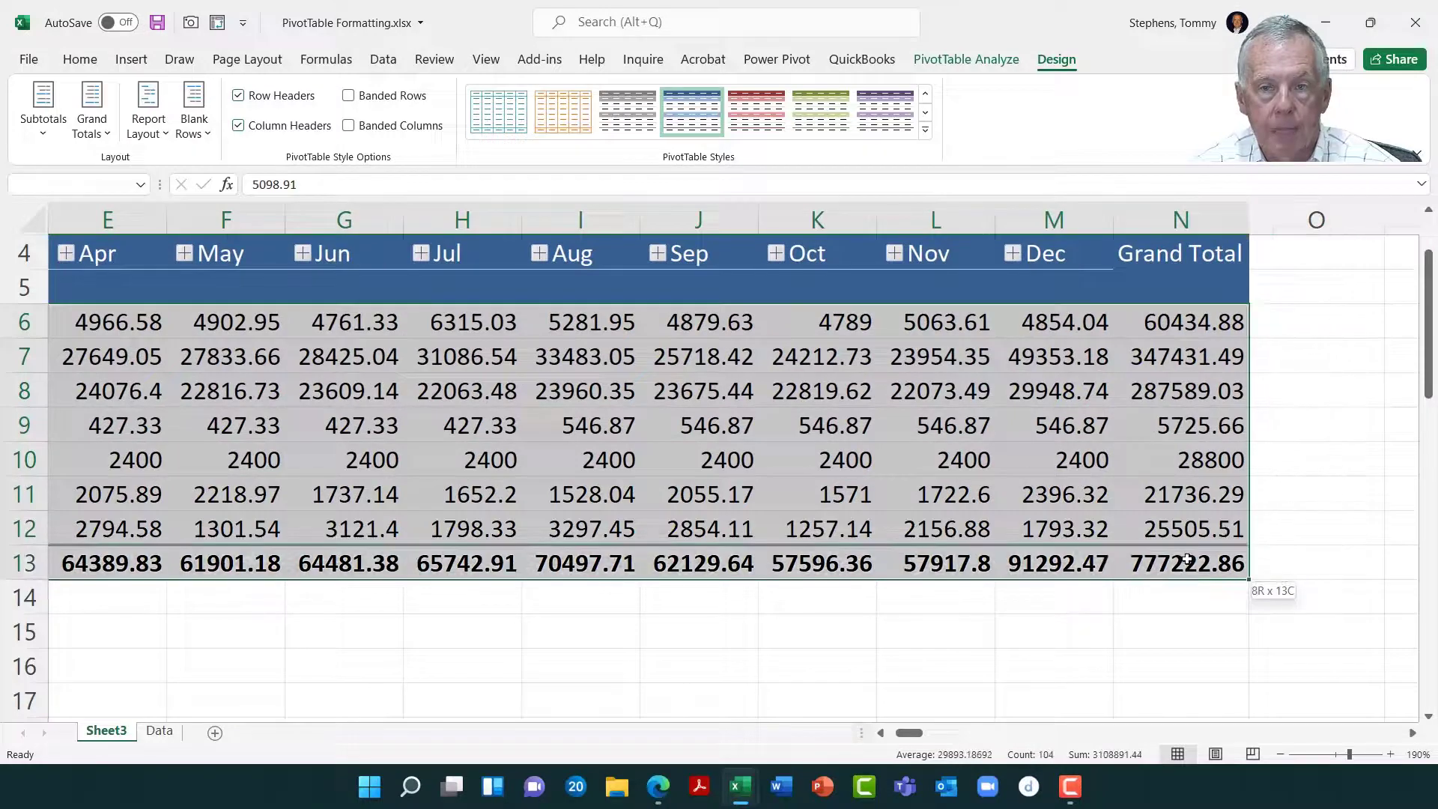
click(80, 60)
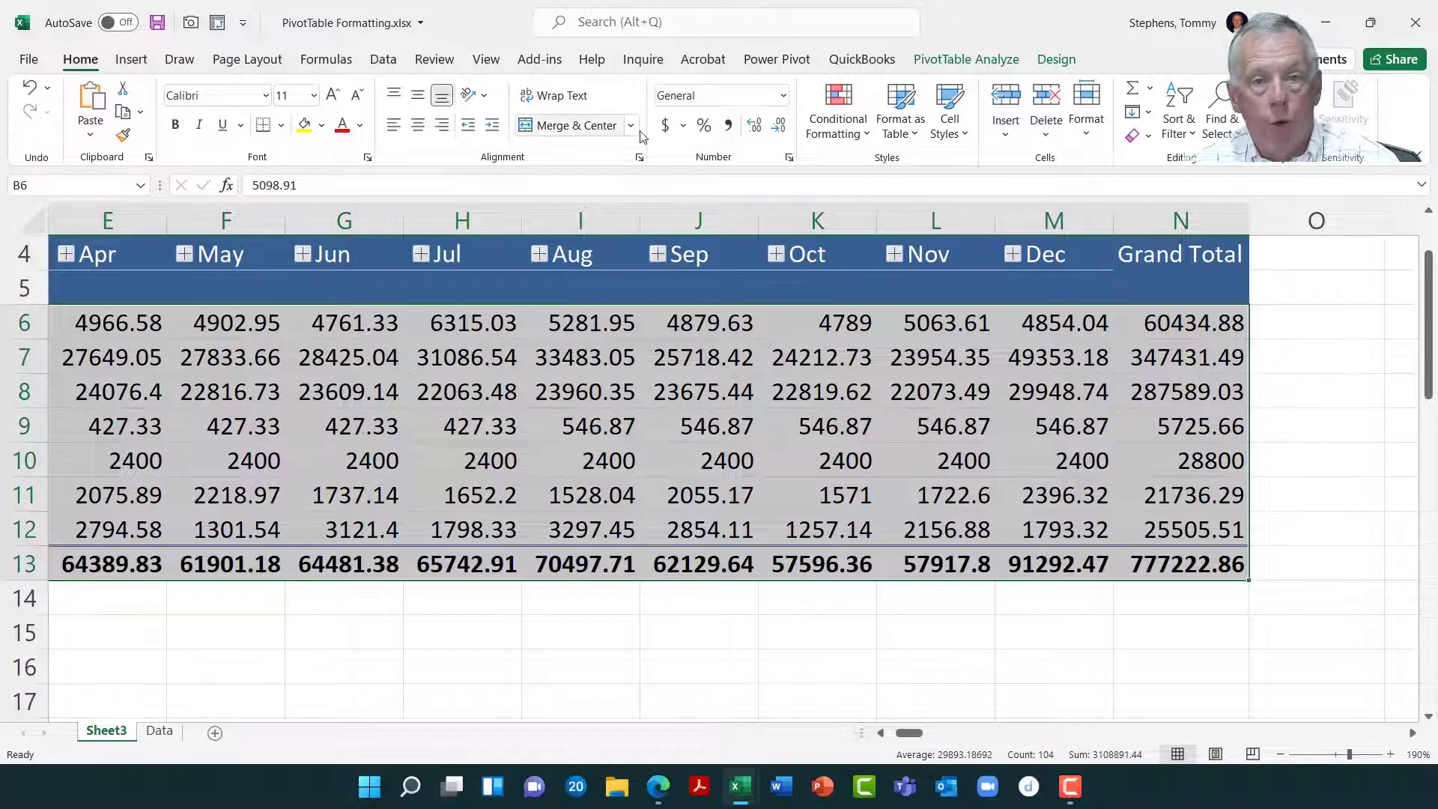
click(728, 127)
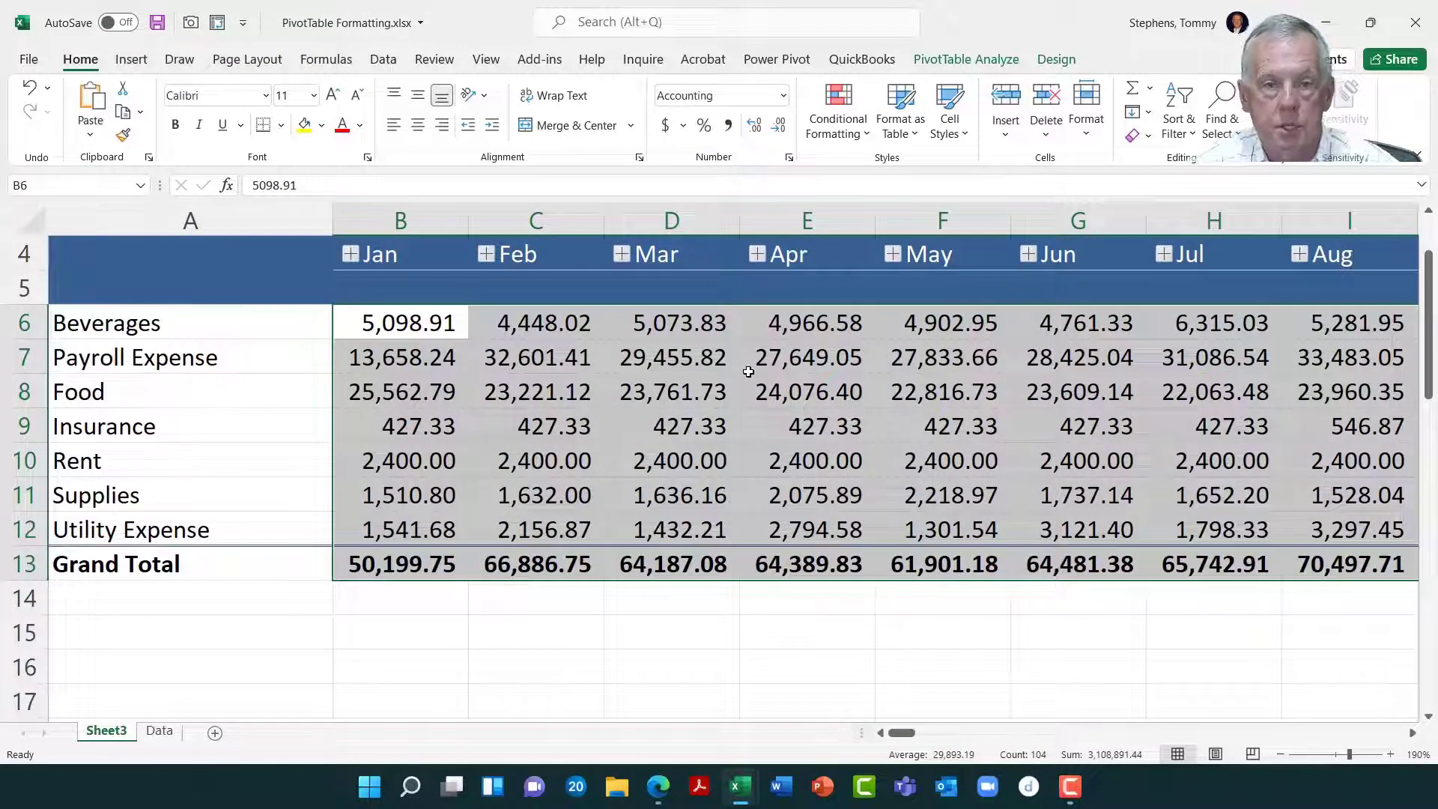
click(752, 391)
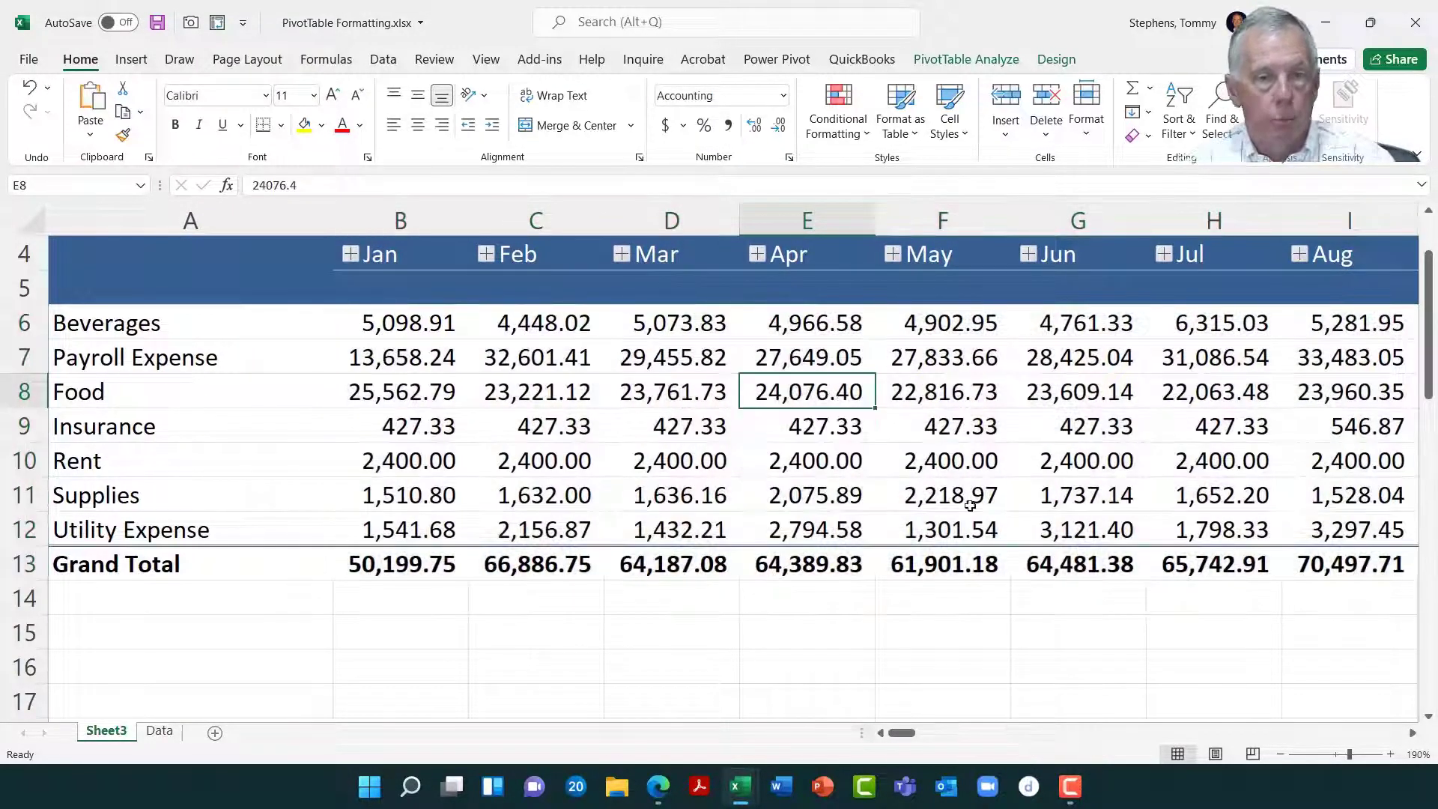
mouse_move(969, 506)
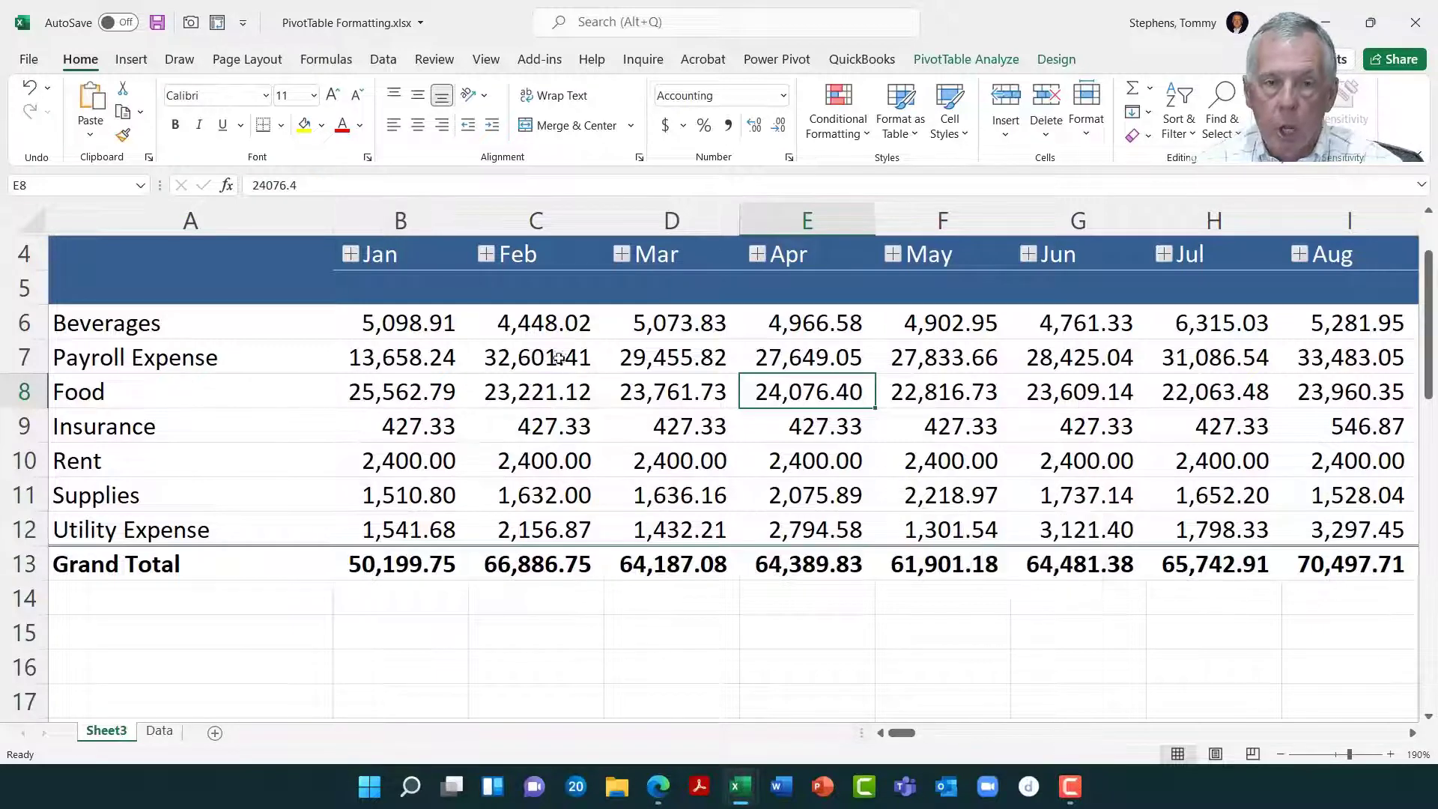
drag(423, 327, 1207, 564)
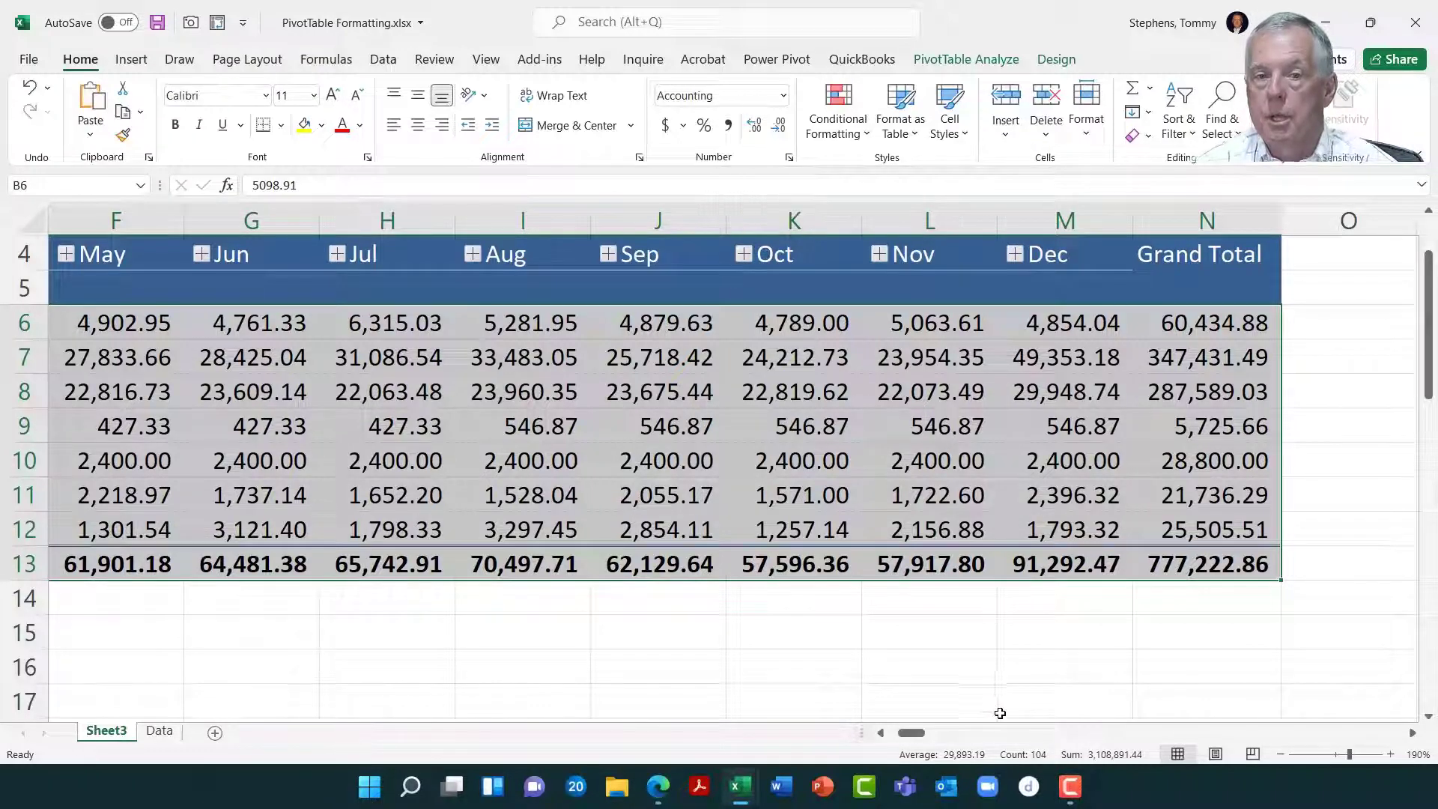
drag(916, 738, 902, 737)
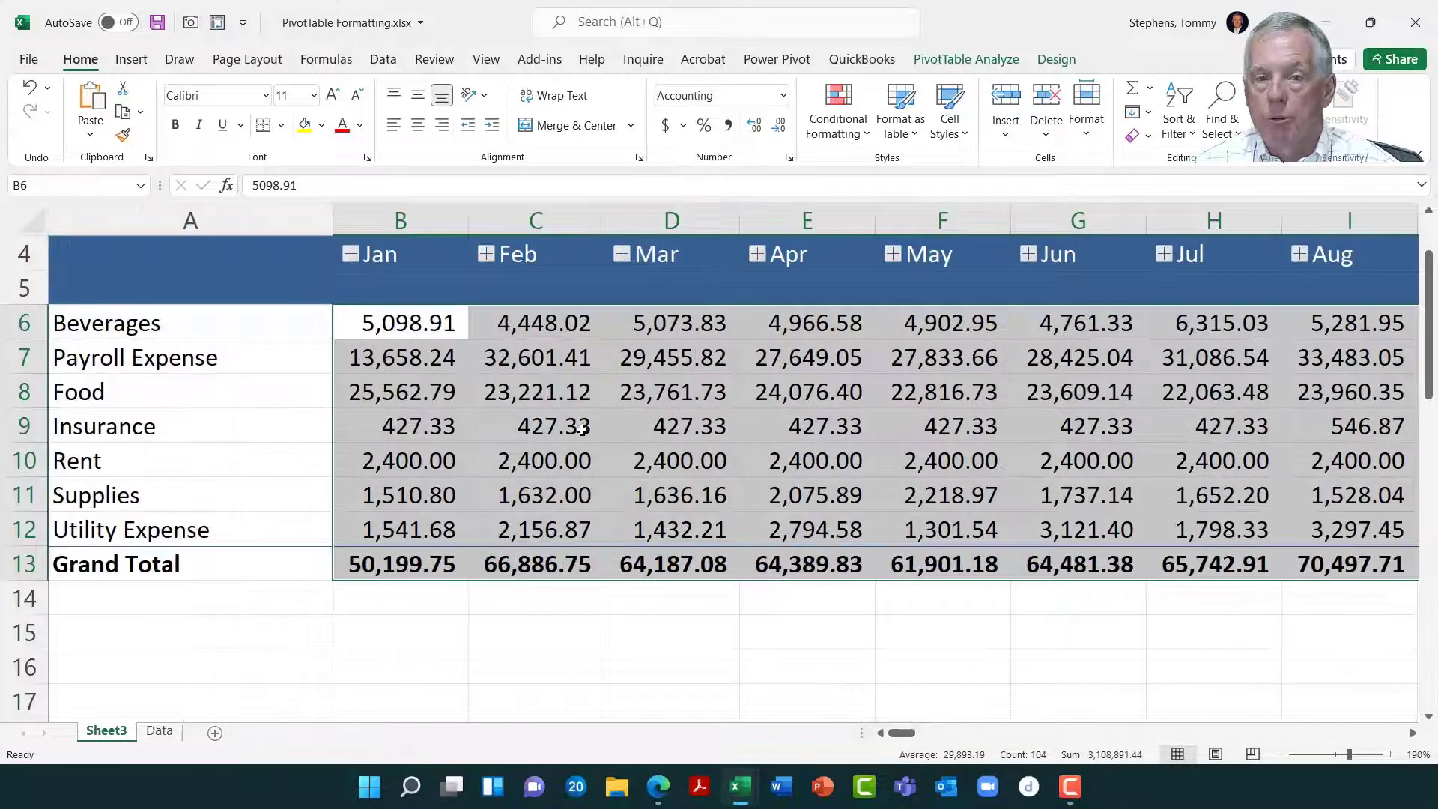
click(399, 387)
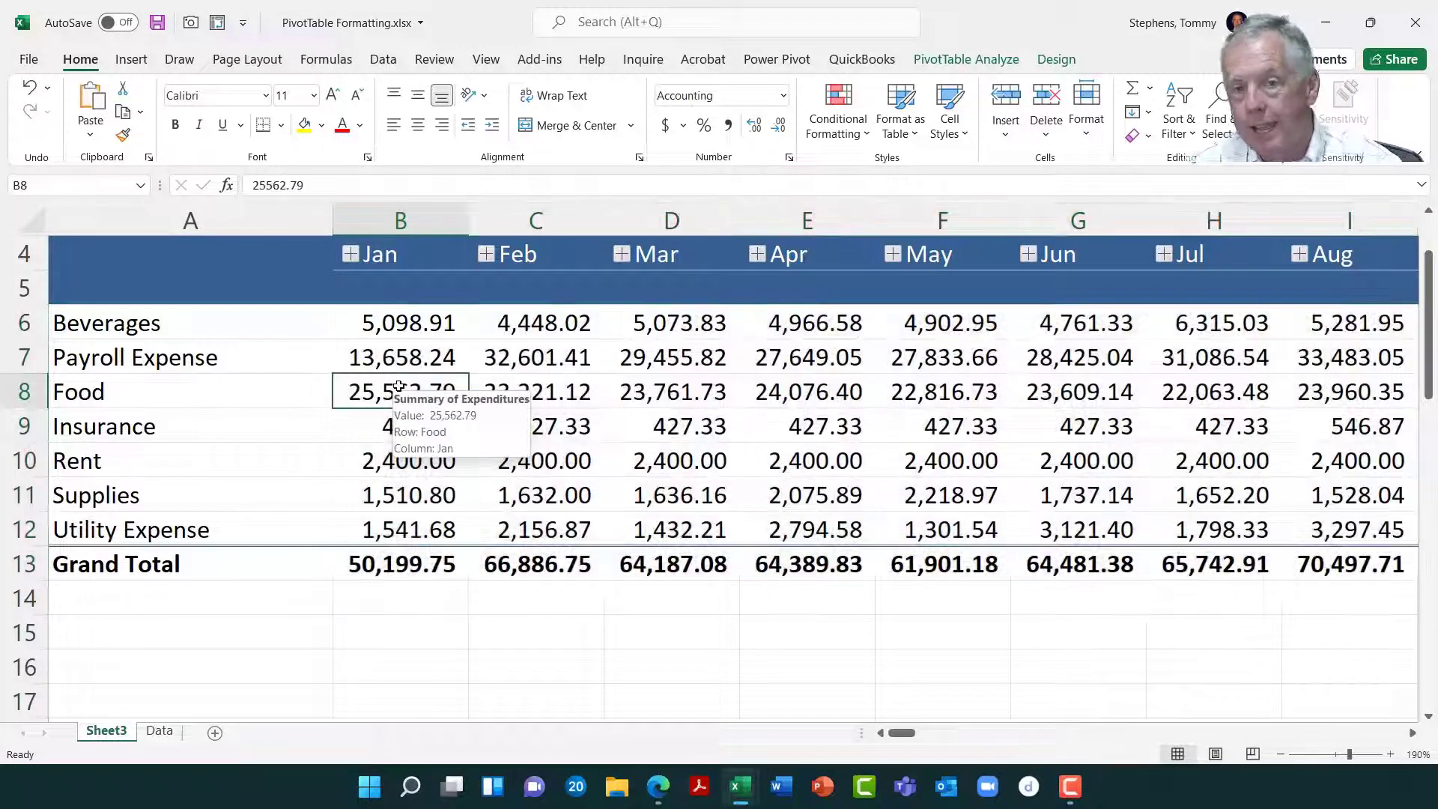
Set the PivotTable value field's number format to Accounting with 2 decimal places and the $ symbol.
right_click(402, 327)
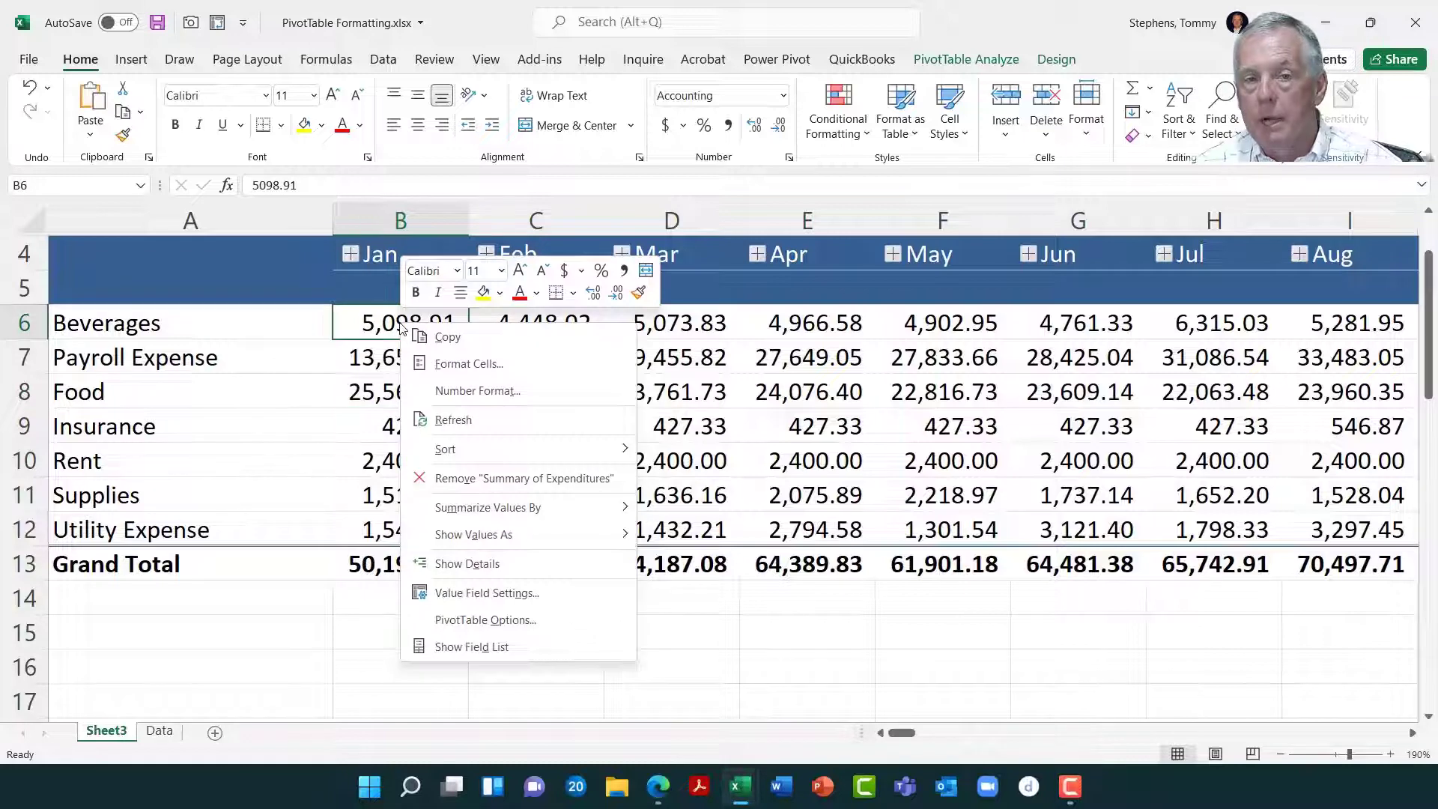
click(513, 392)
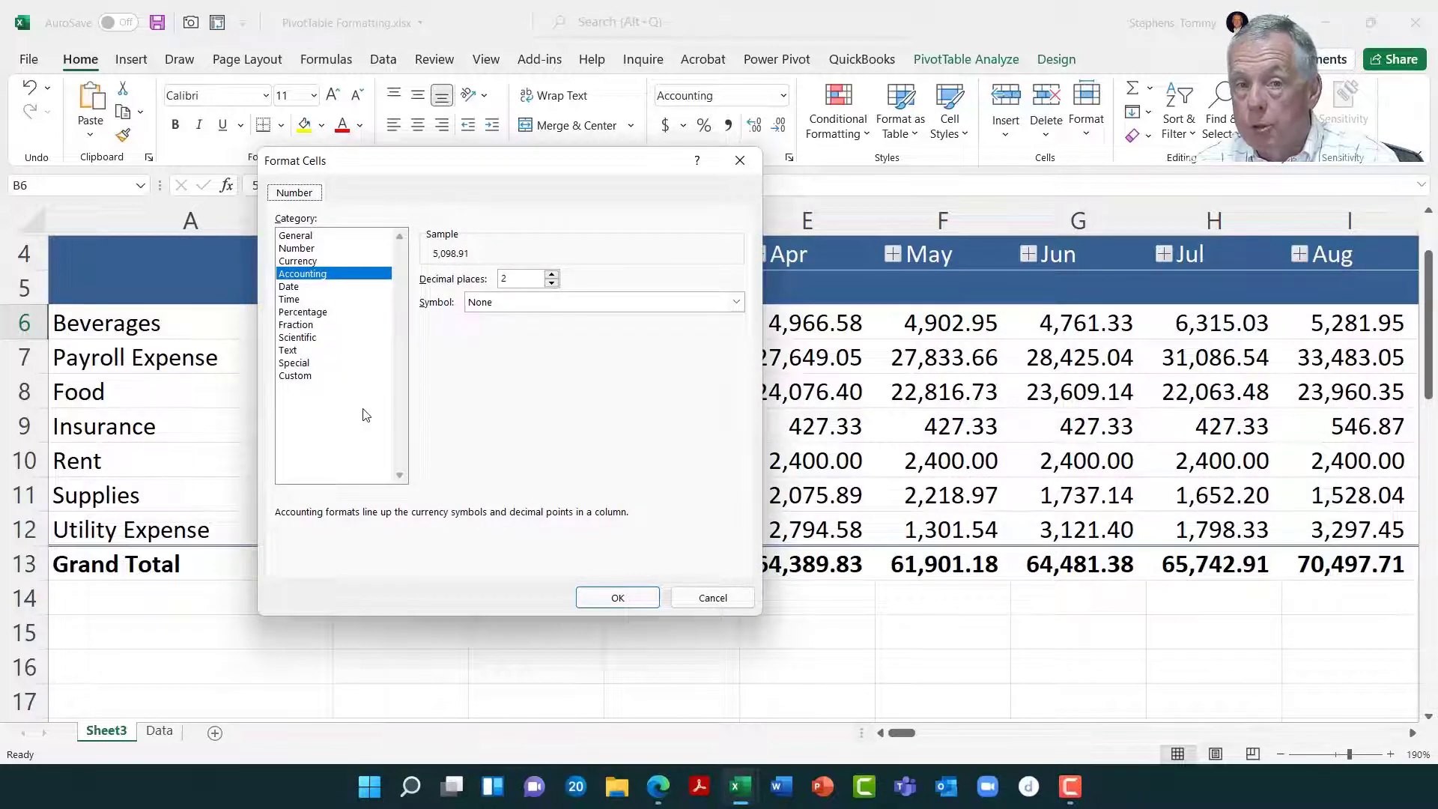
click(323, 275)
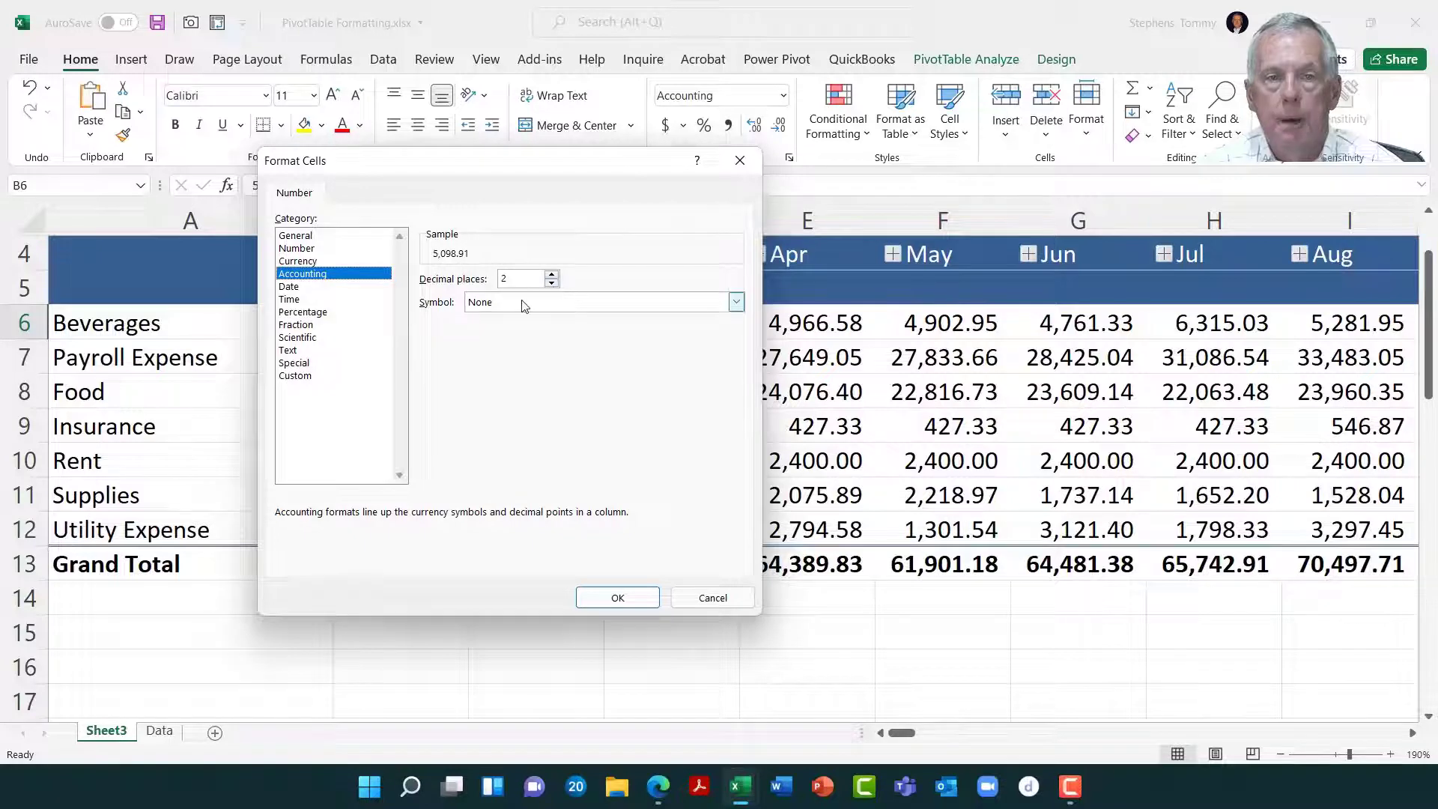
click(523, 303)
click(487, 332)
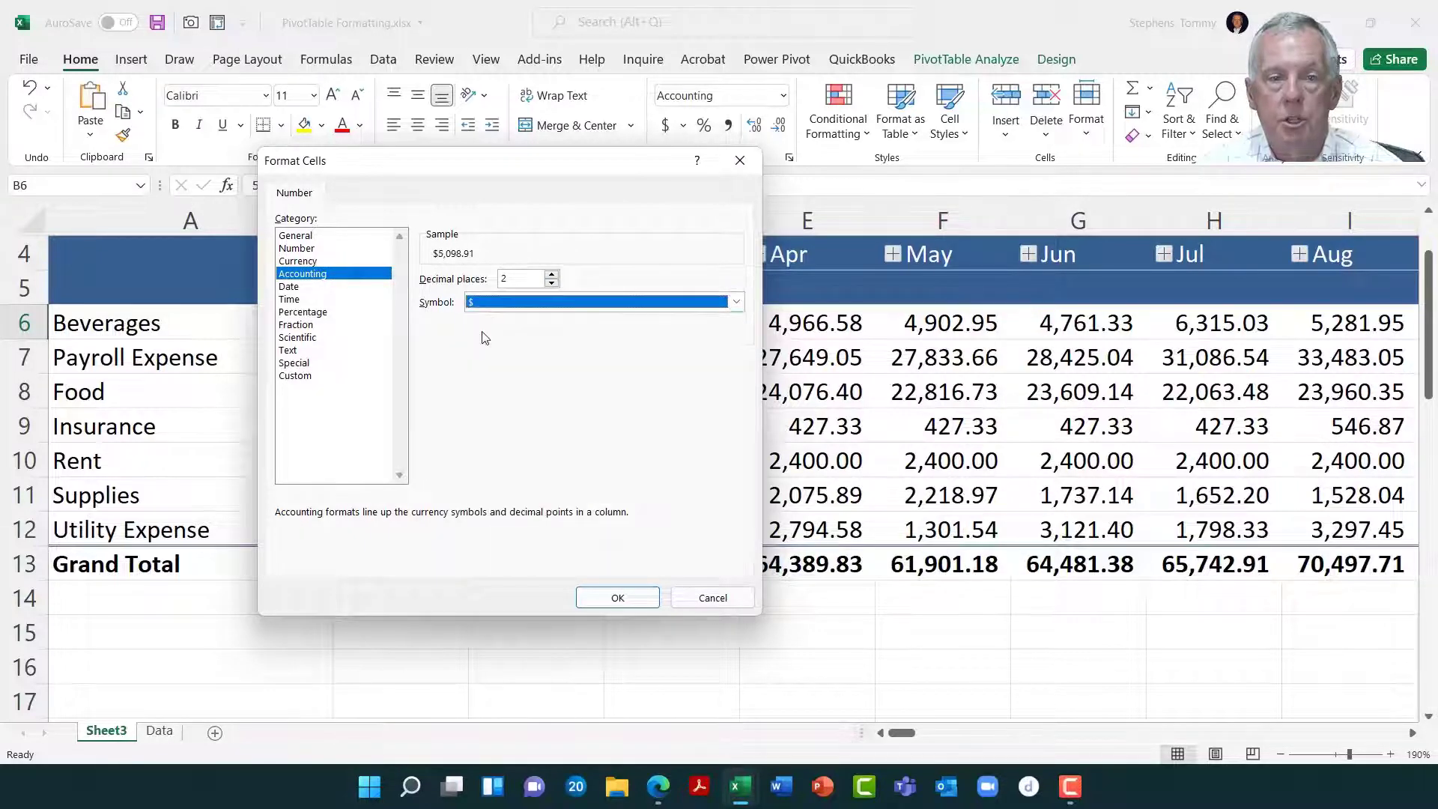
click(610, 596)
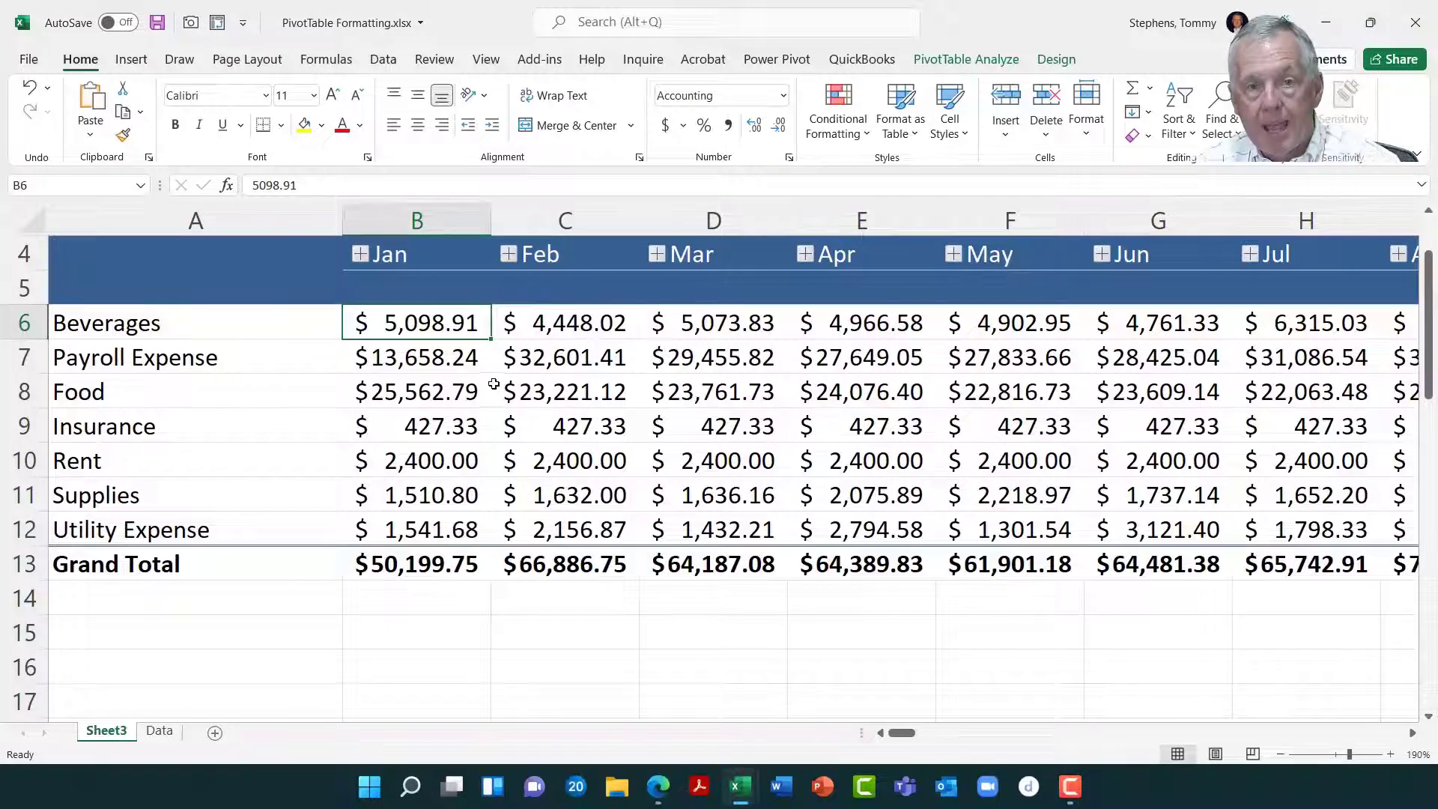
mouse_move(477, 352)
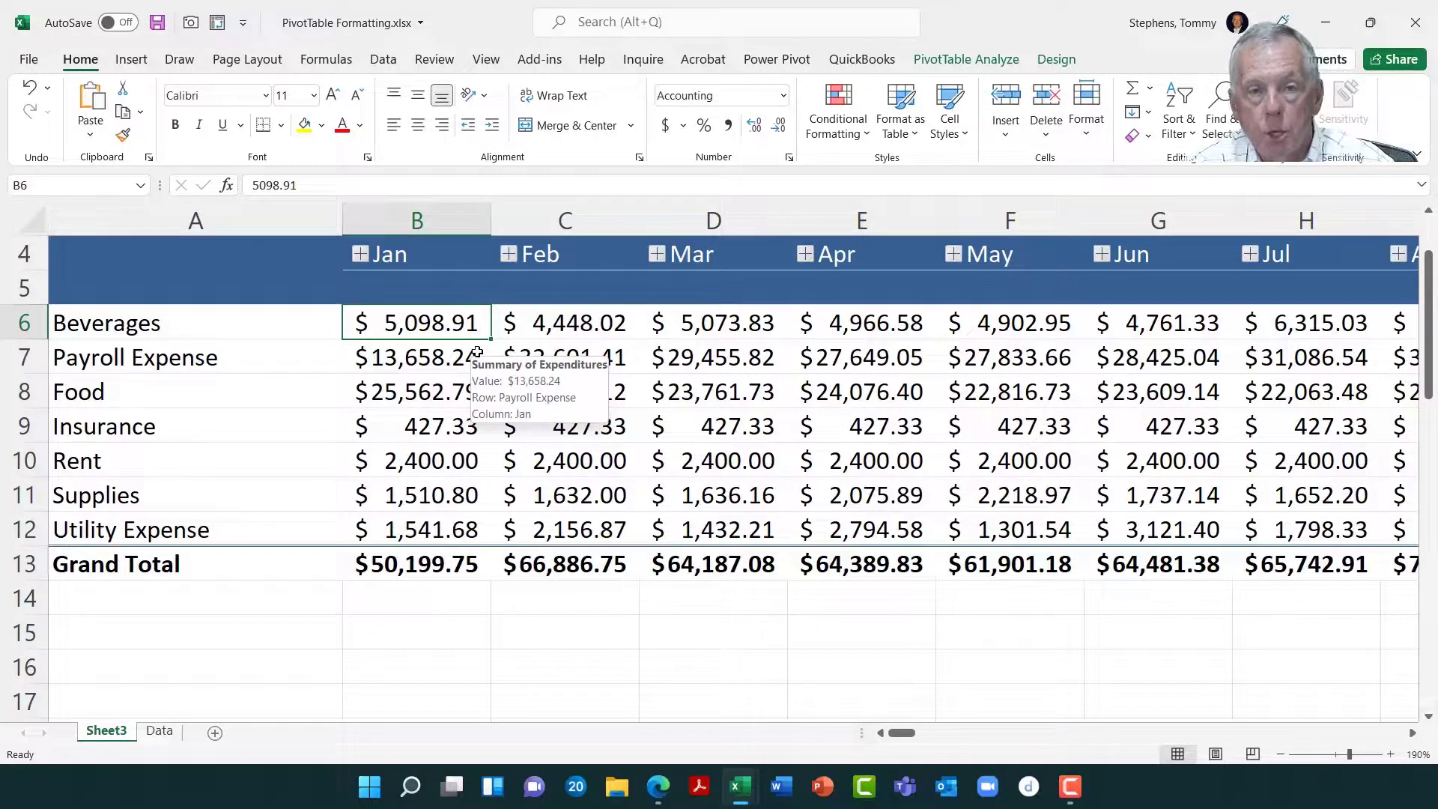
key(alt+Tab)
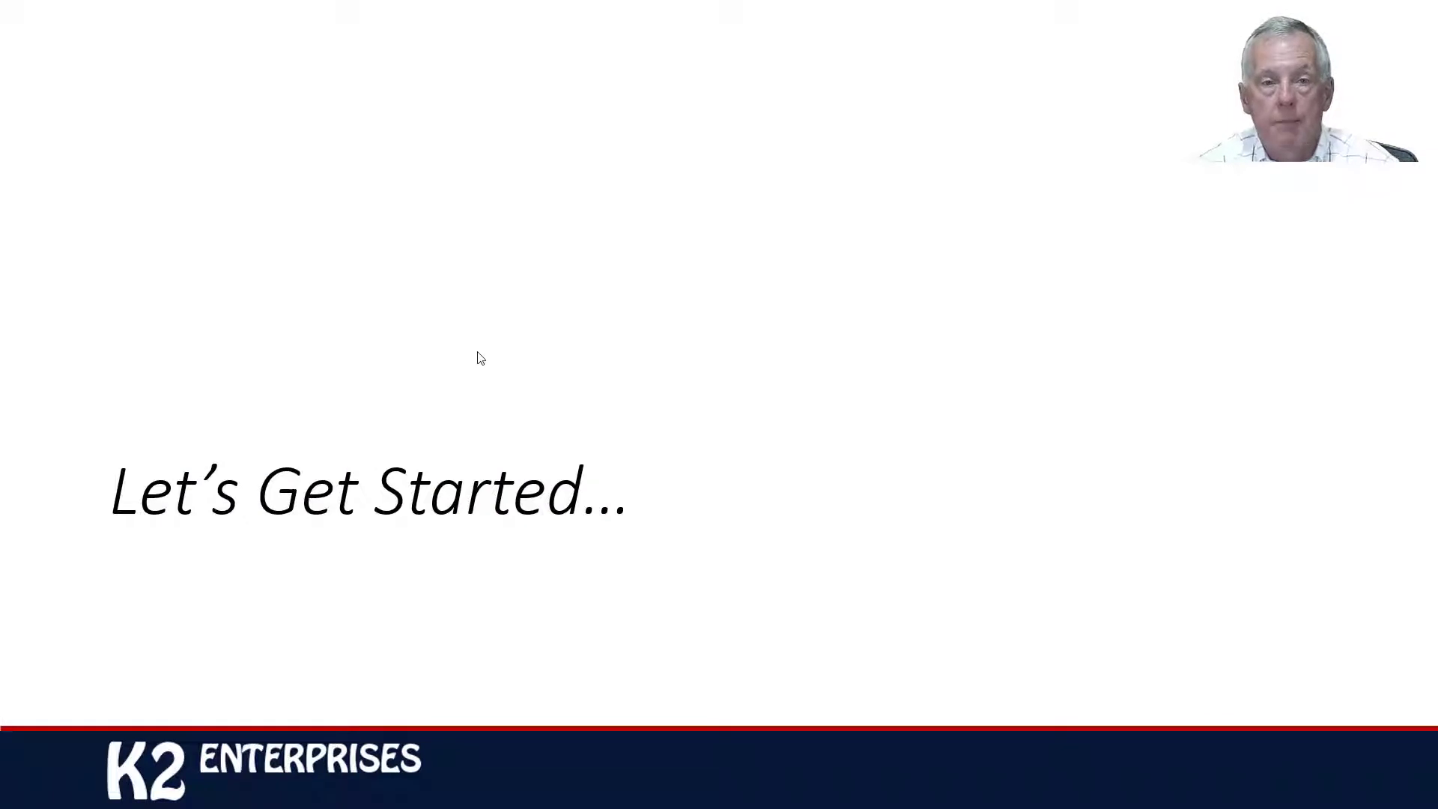
click(477, 352)
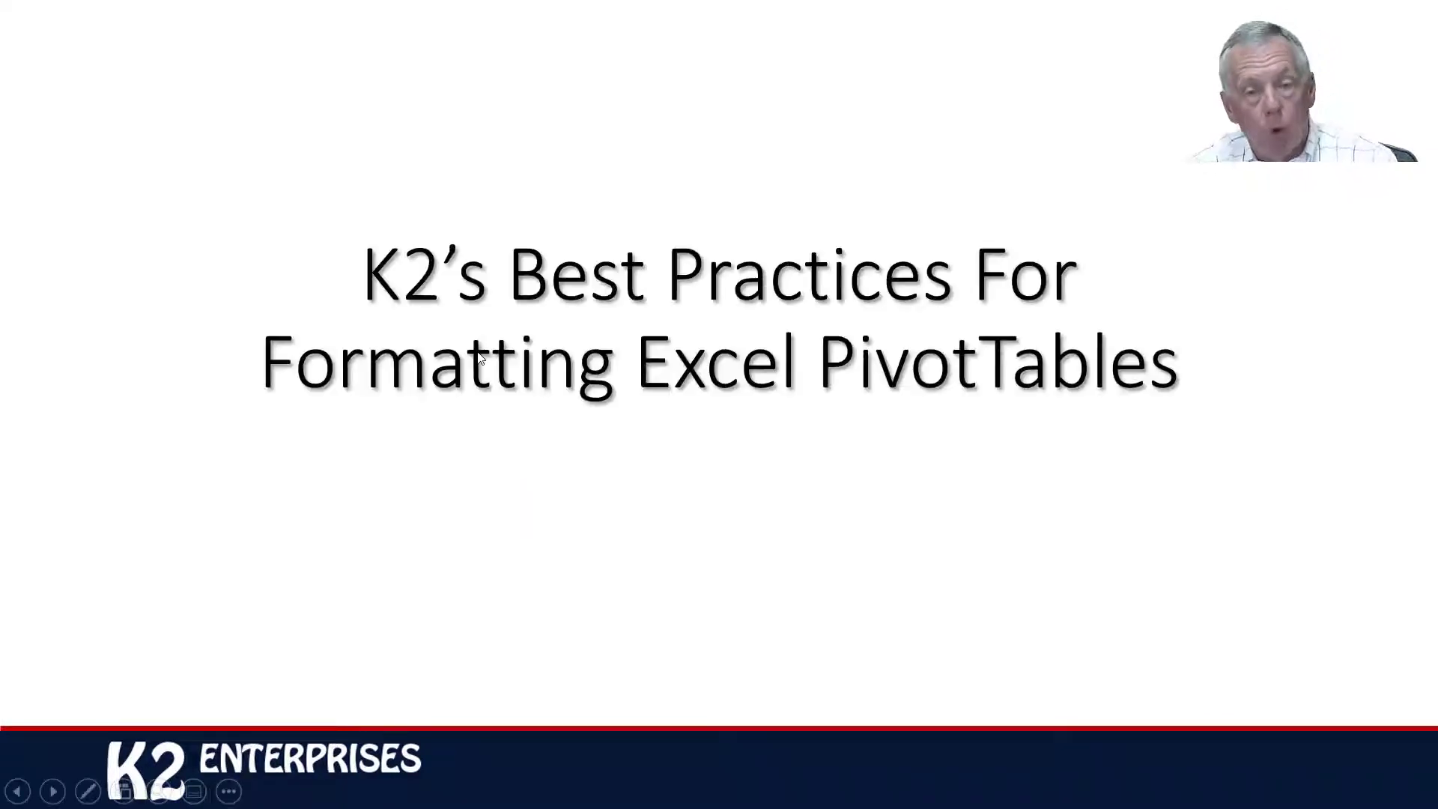